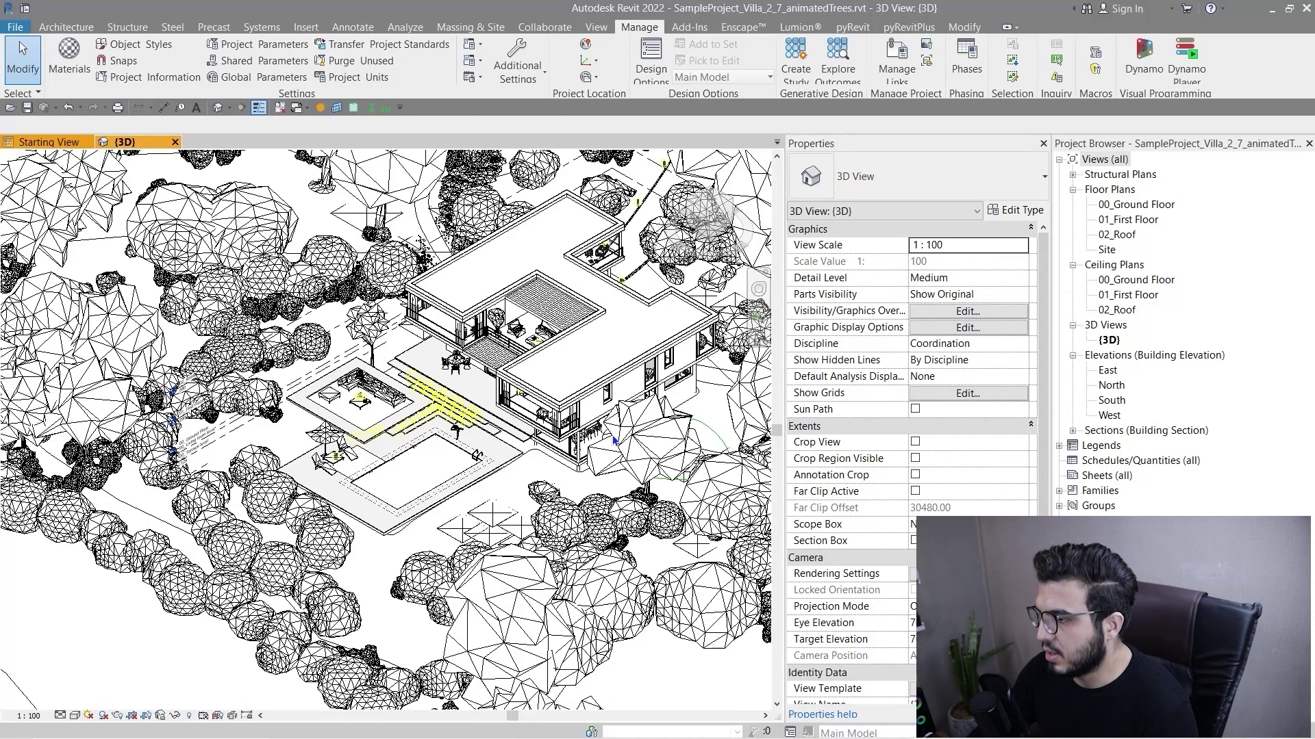
- Look over the villa site in the 3D view and the render image in the Starting View legend
scroll(613, 442, "down", 2)
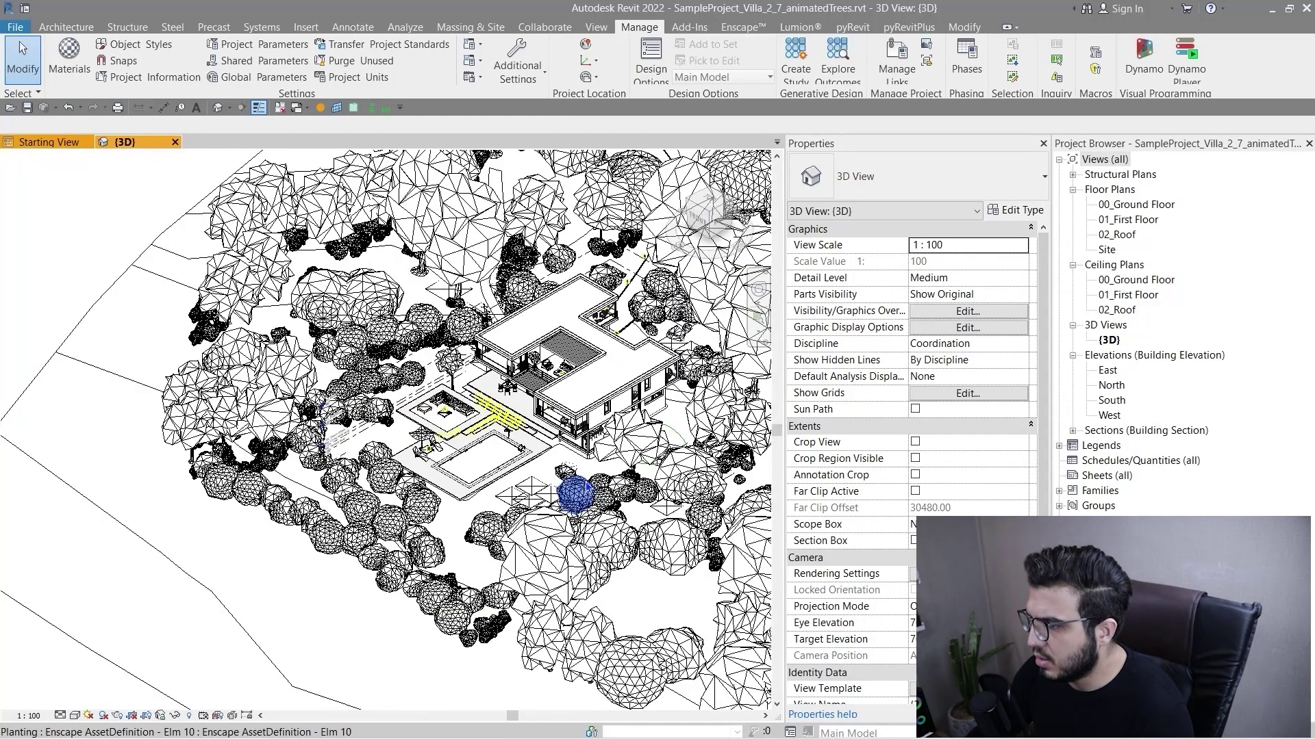
middle_click_drag(580, 491, 437, 372)
left_click(58, 141)
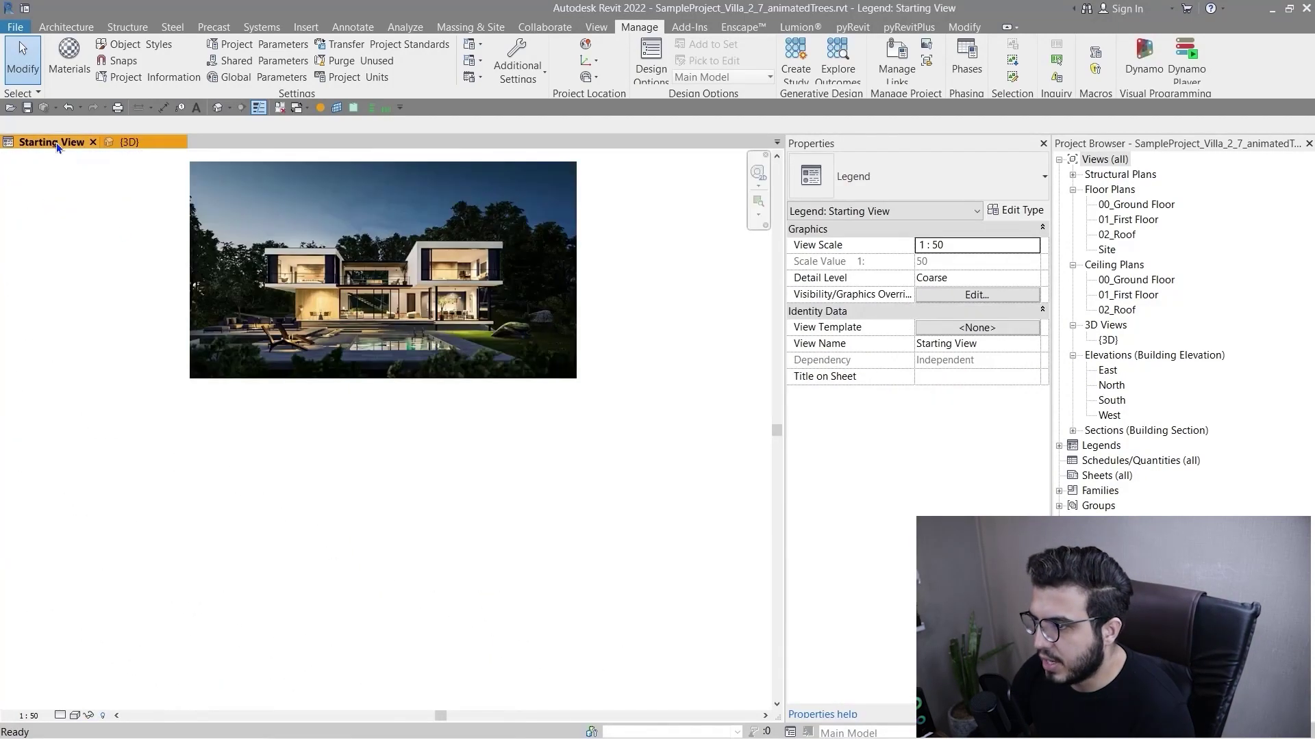
left_click(143, 145)
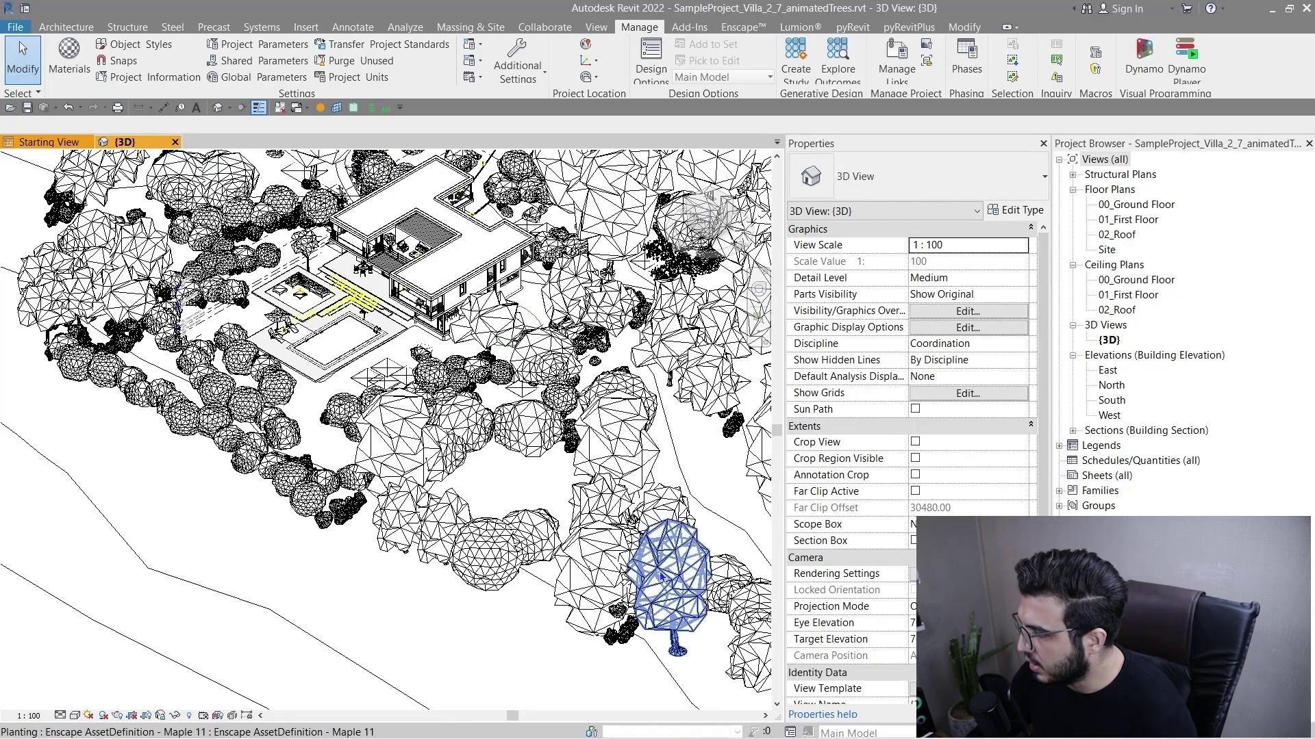
- Switch to the Enscape render, maximize its window and examine the bare ground around the pool, boulder and villa
key("super")
mouse_move(856, 731)
left_click(893, 670)
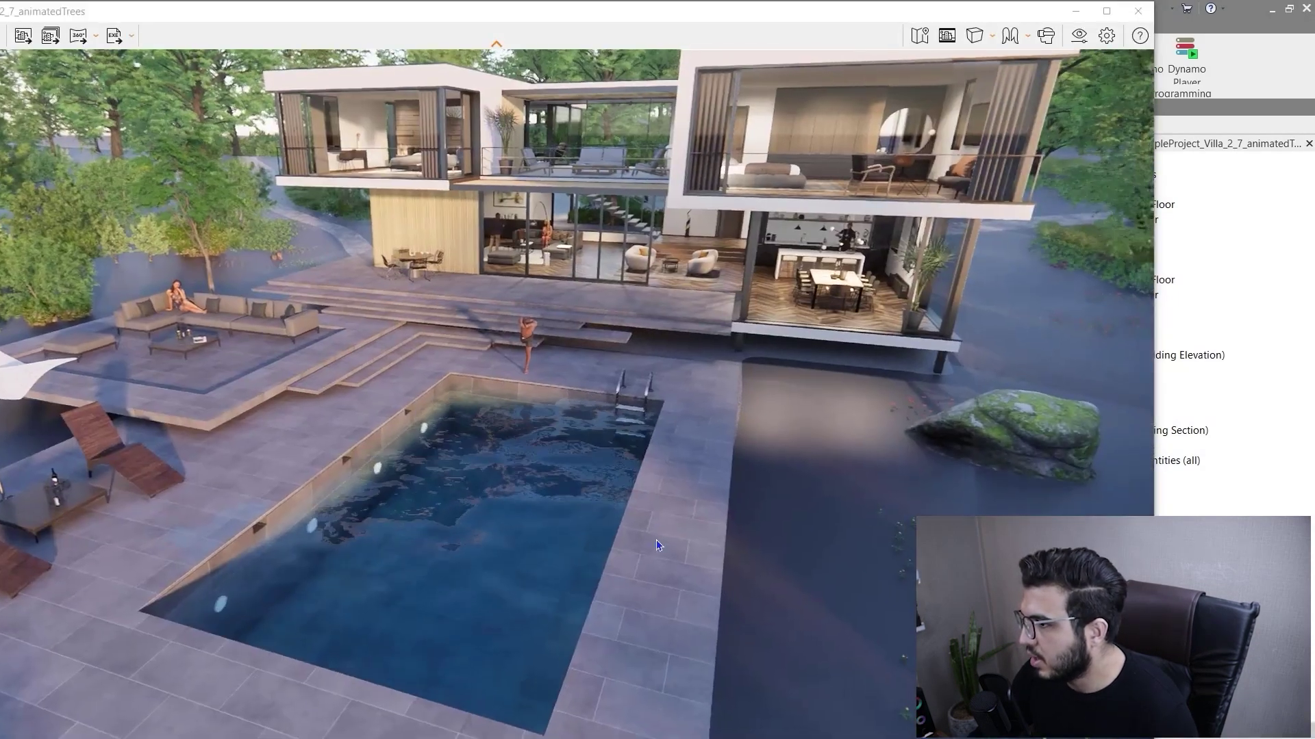
left_click_drag(656, 541, 911, 582)
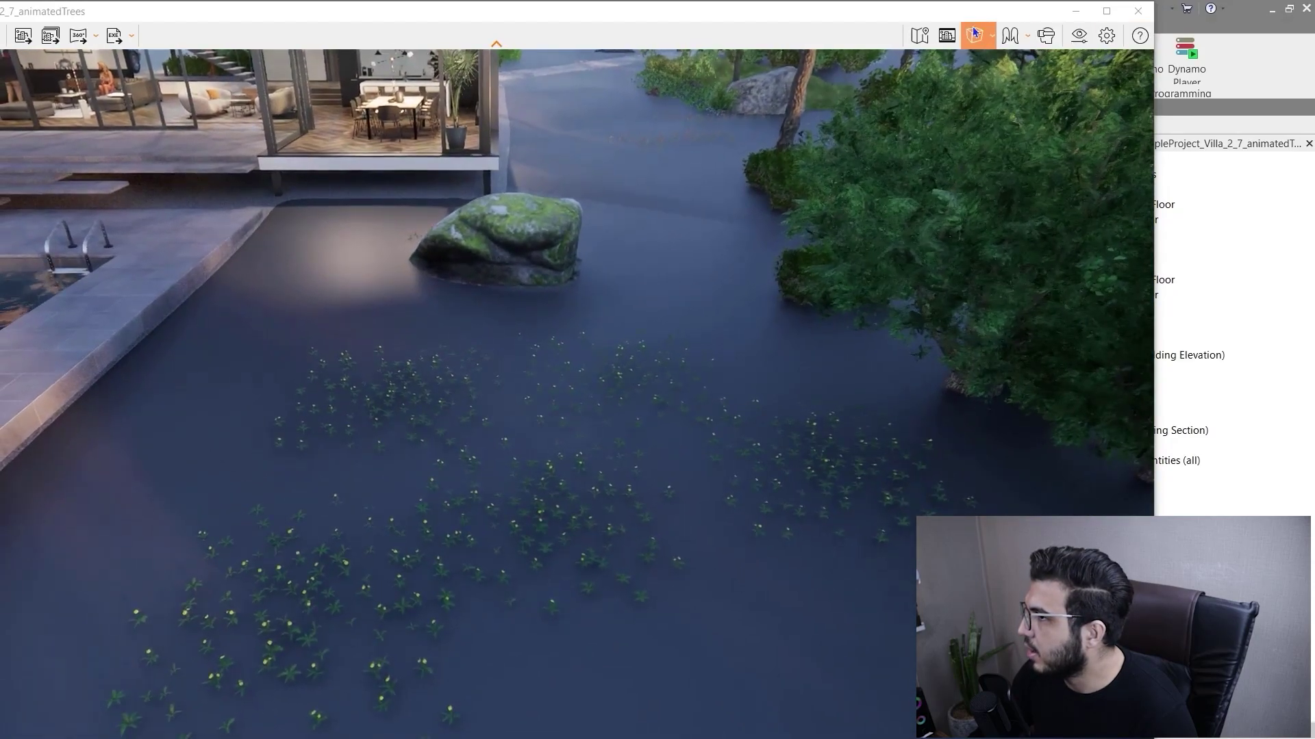
left_click_drag(936, 21, 1068, 1)
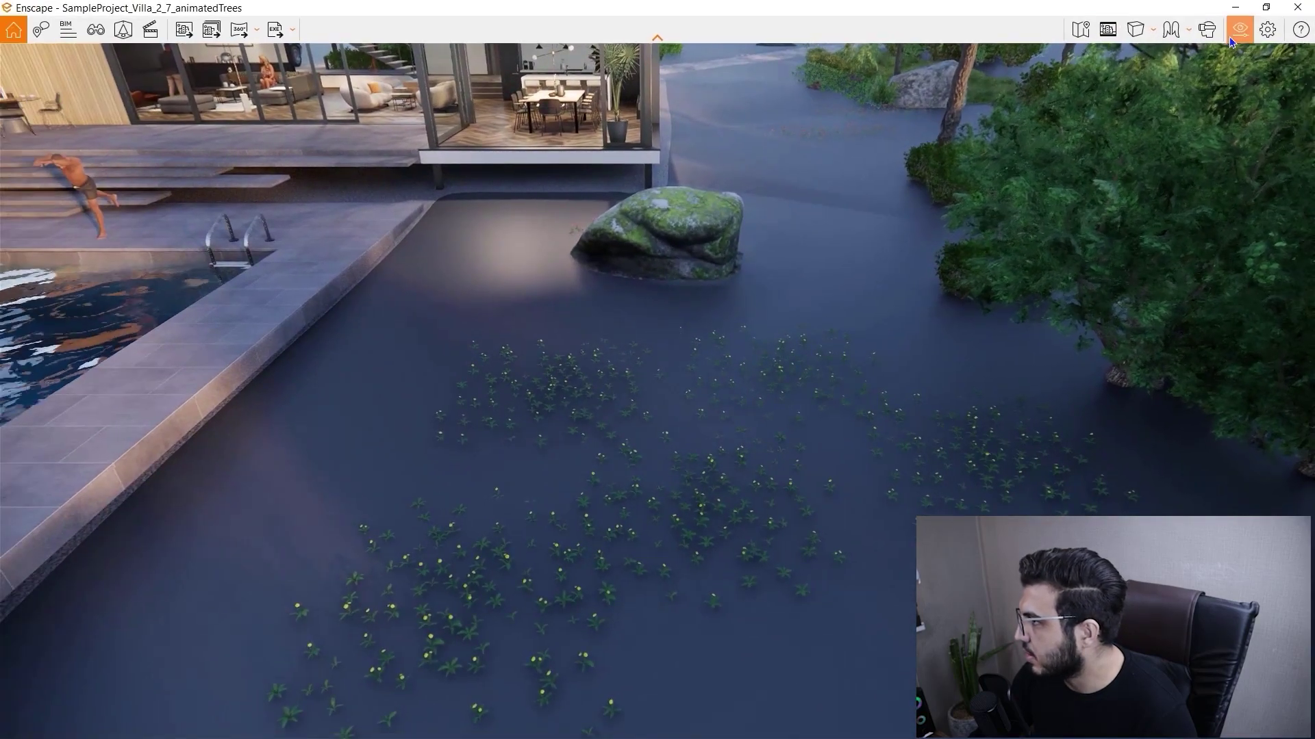
left_click_drag(0, 137, 507, 75)
left_click_drag(776, 536, 705, 539)
left_click(779, 77)
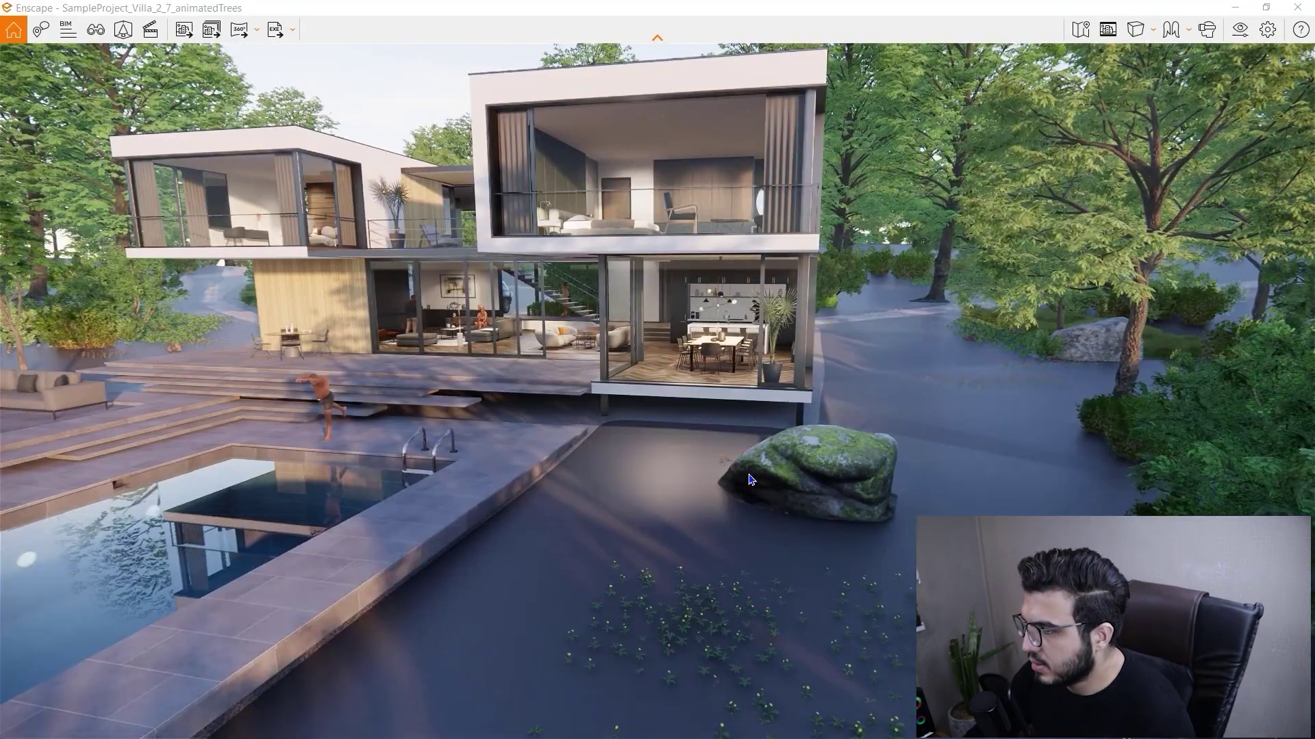
left_click_drag(899, 545, 1003, 702)
- Return to Revit, select the topography surface and open the Material Browser for its material
left_click(1237, 8)
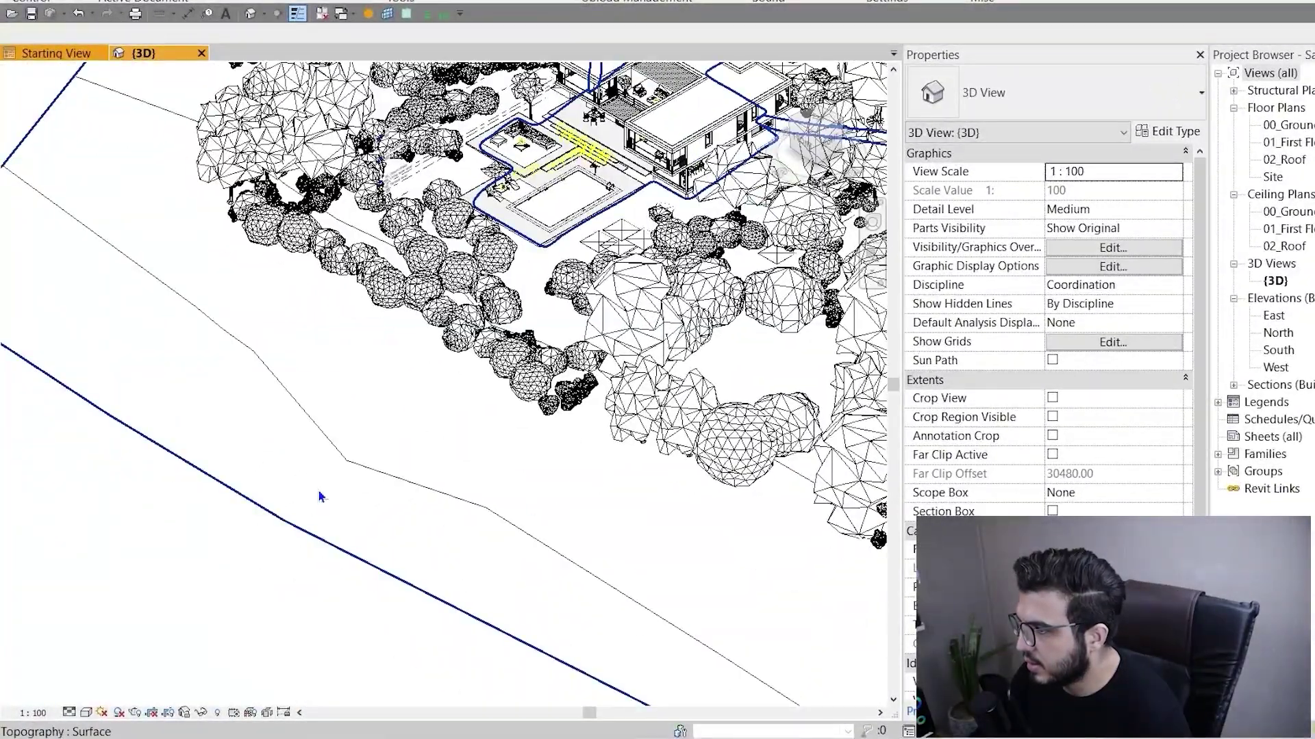
left_click(322, 497)
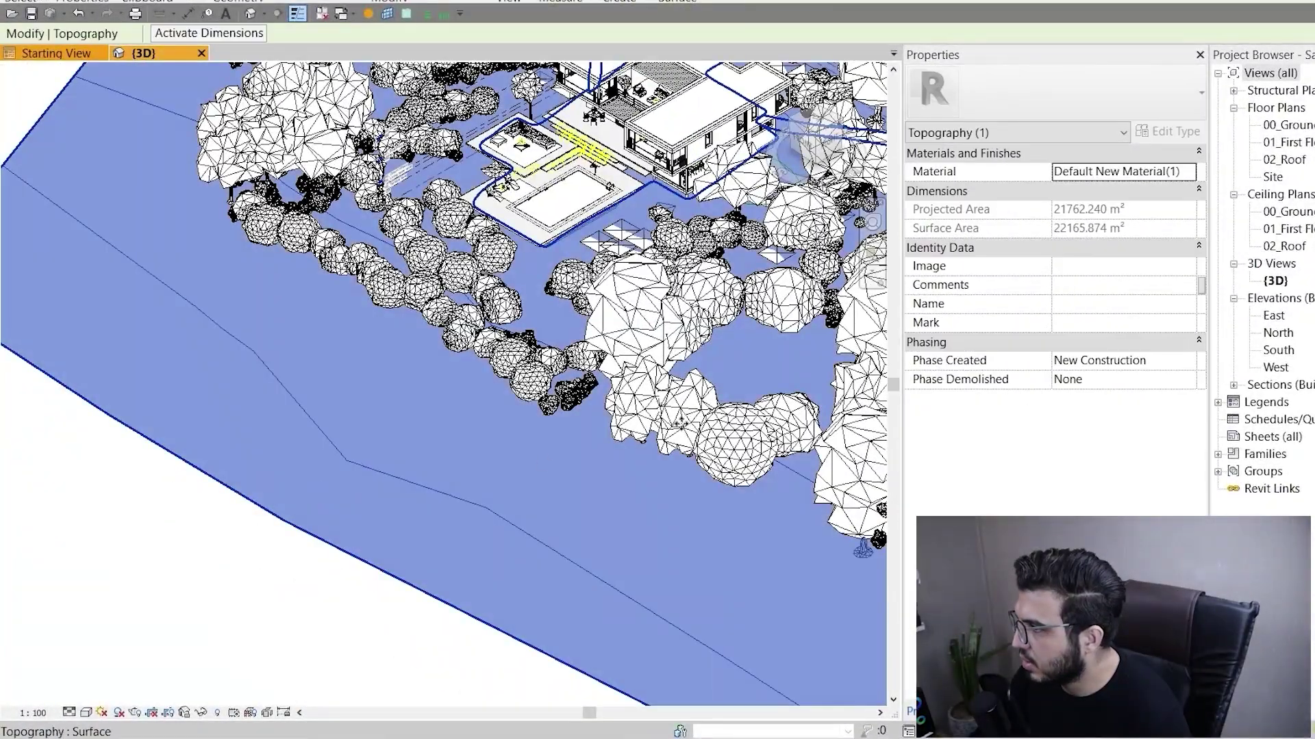
left_click(1192, 172)
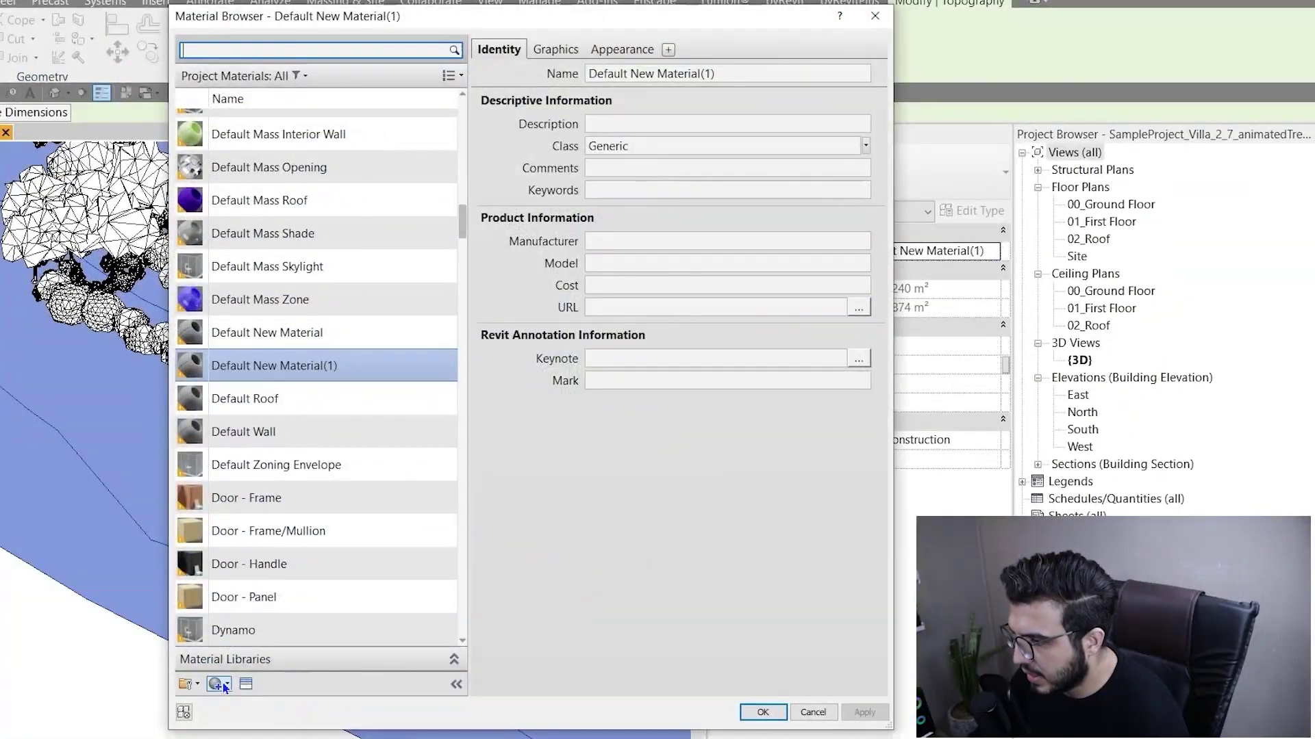
- Create a new project material and name it TAT-GR
left_click(226, 684)
left_click(260, 699)
right_click(312, 369)
left_click(361, 429)
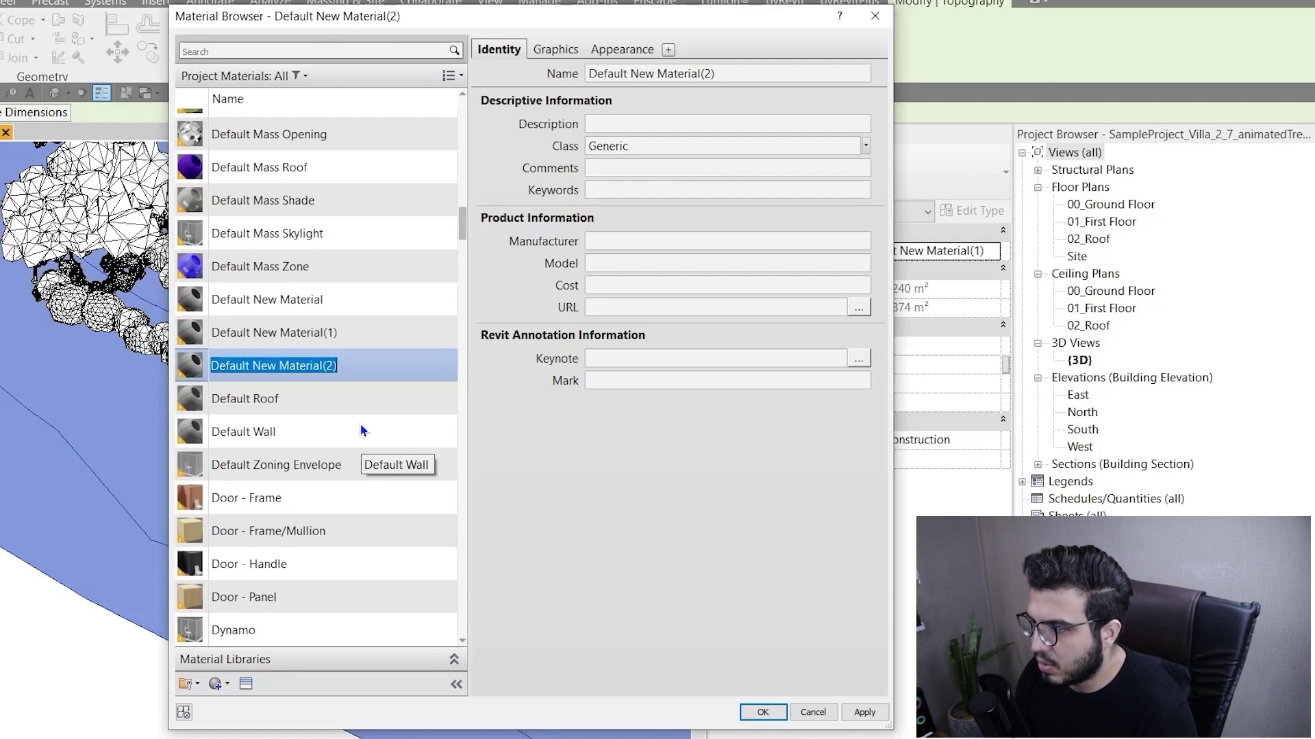
type("s")
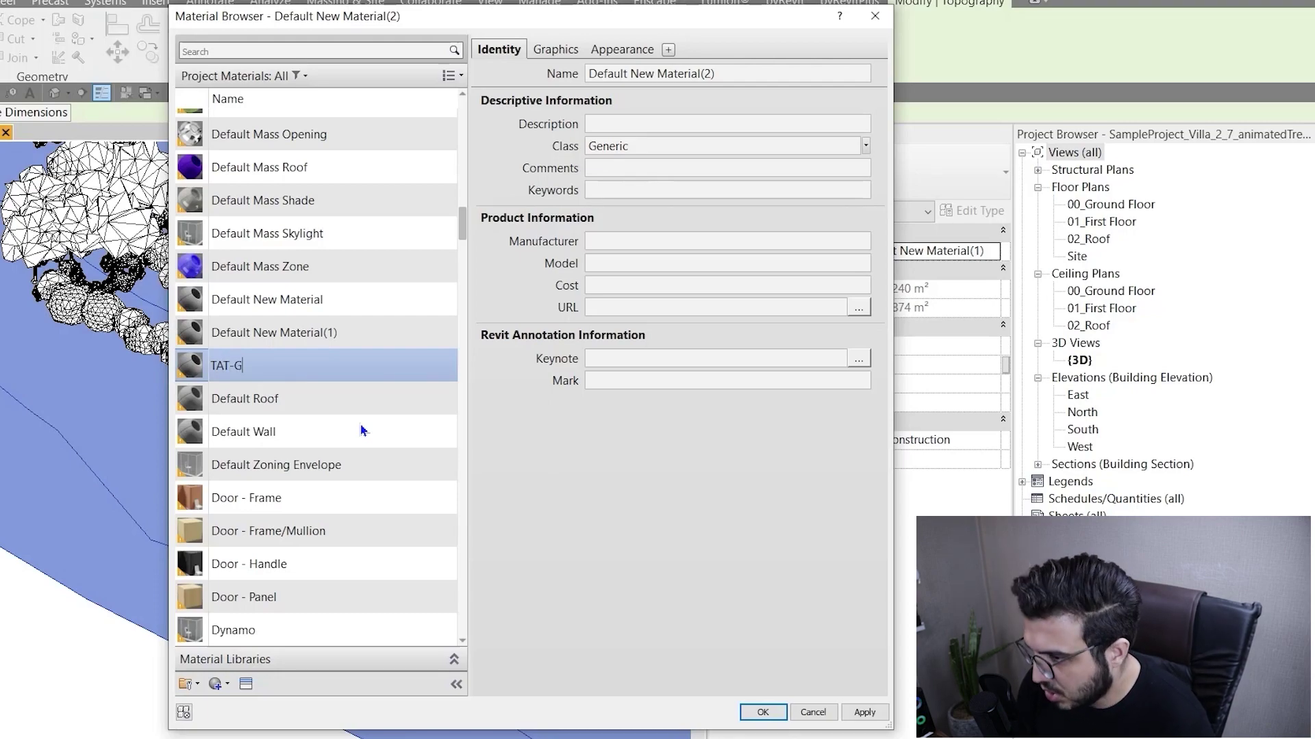
- Set TAT-GR's shading color to green RGB 39-126-14 and assign the material to the topography
left_click(553, 48)
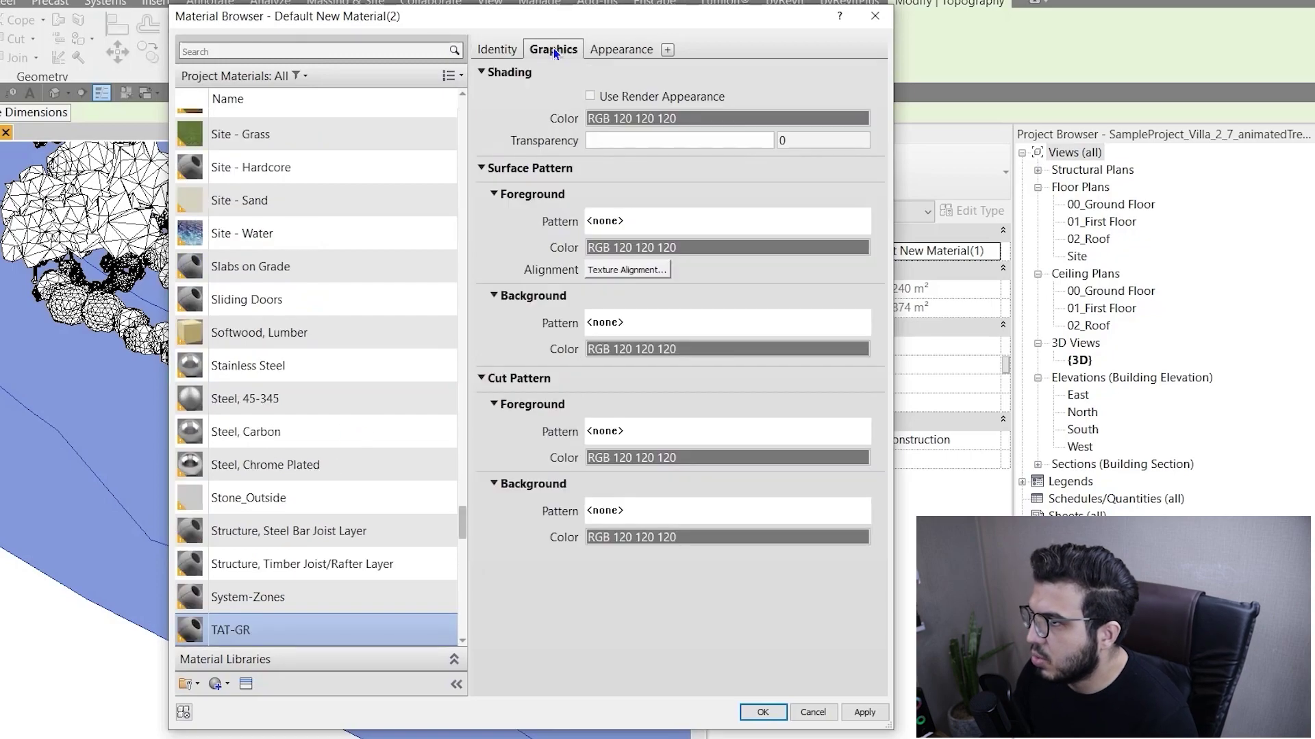
left_click(621, 49)
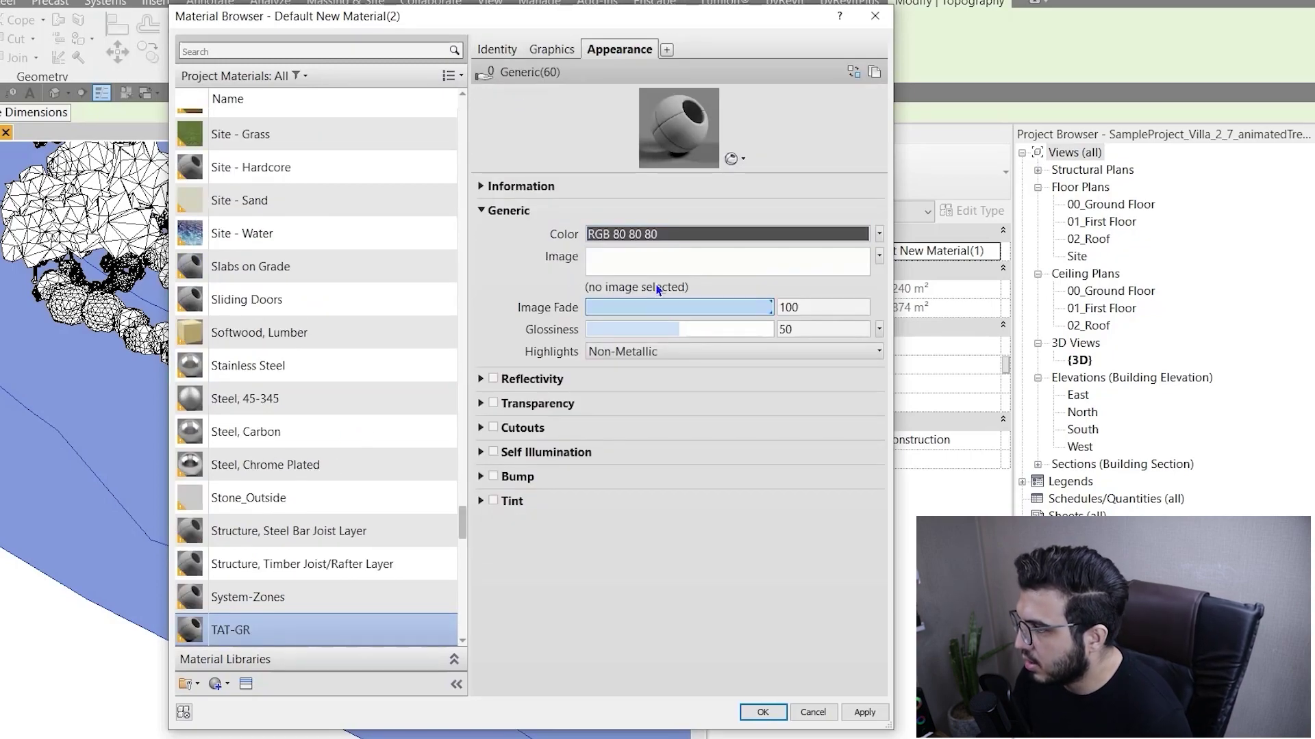
left_click(553, 50)
left_click(664, 118)
left_click(595, 285)
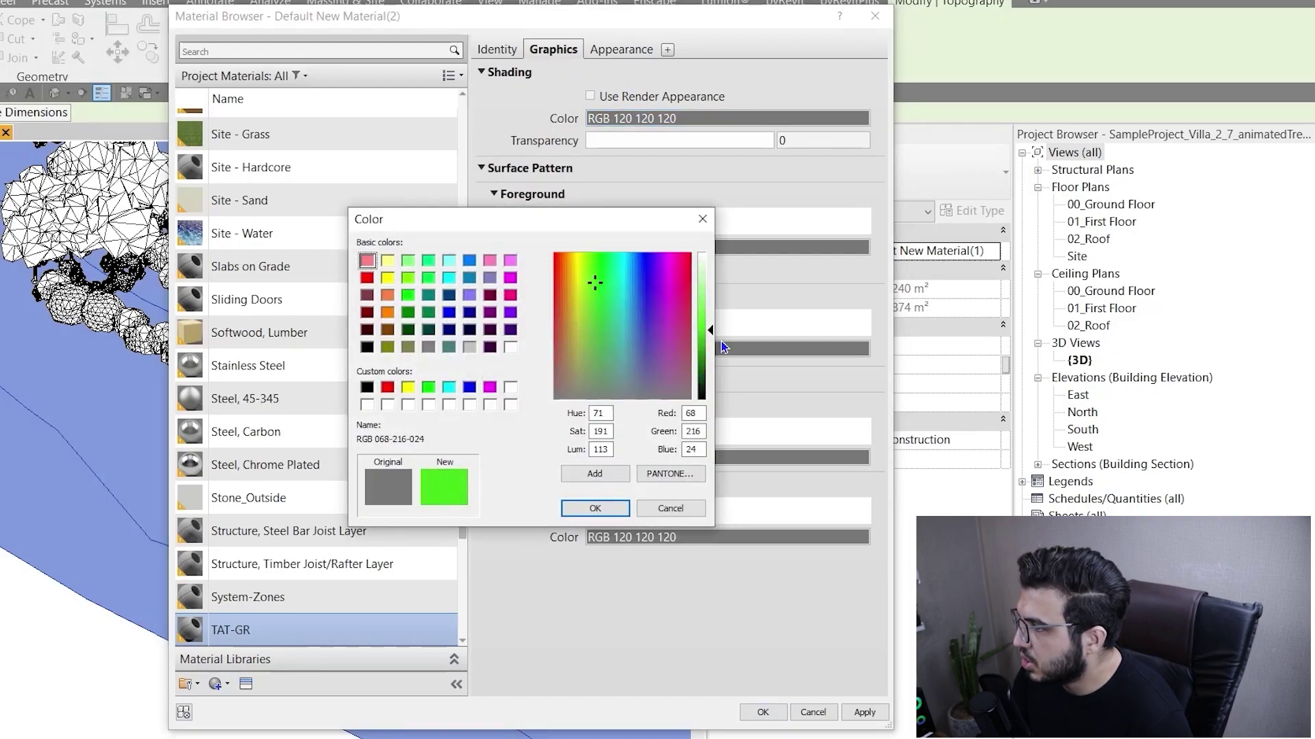
left_click_drag(721, 341, 711, 363)
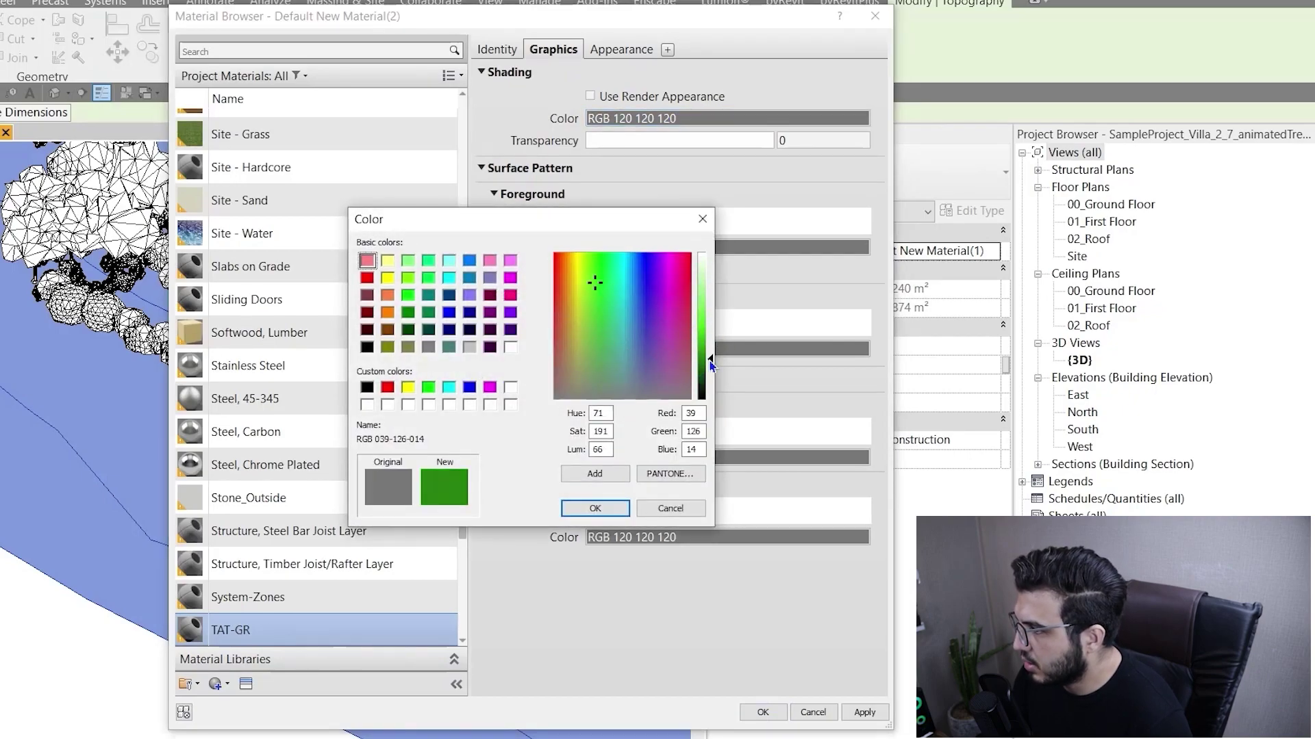
left_click(595, 508)
left_click(763, 712)
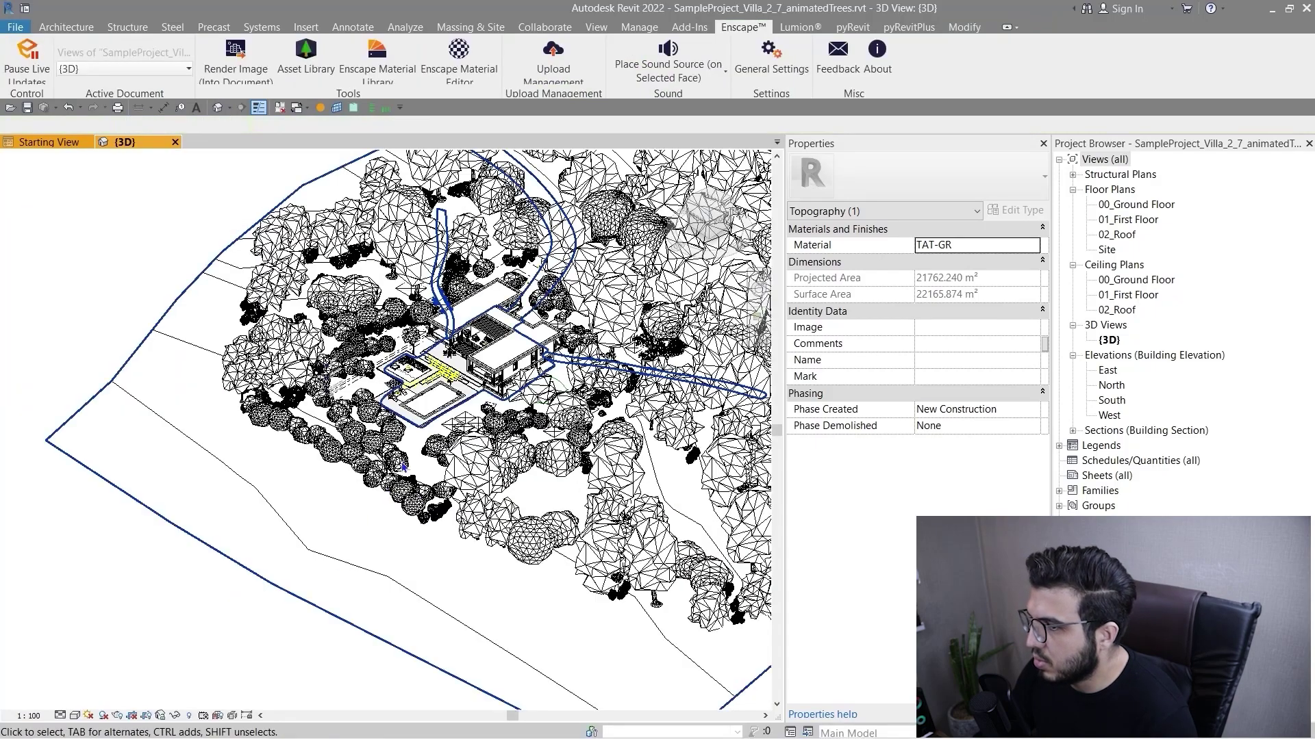
- Open the Enscape Material Editor, filter the materials by TAT and select TAT-GR for editing
middle_click_drag(603, 598, 434, 555)
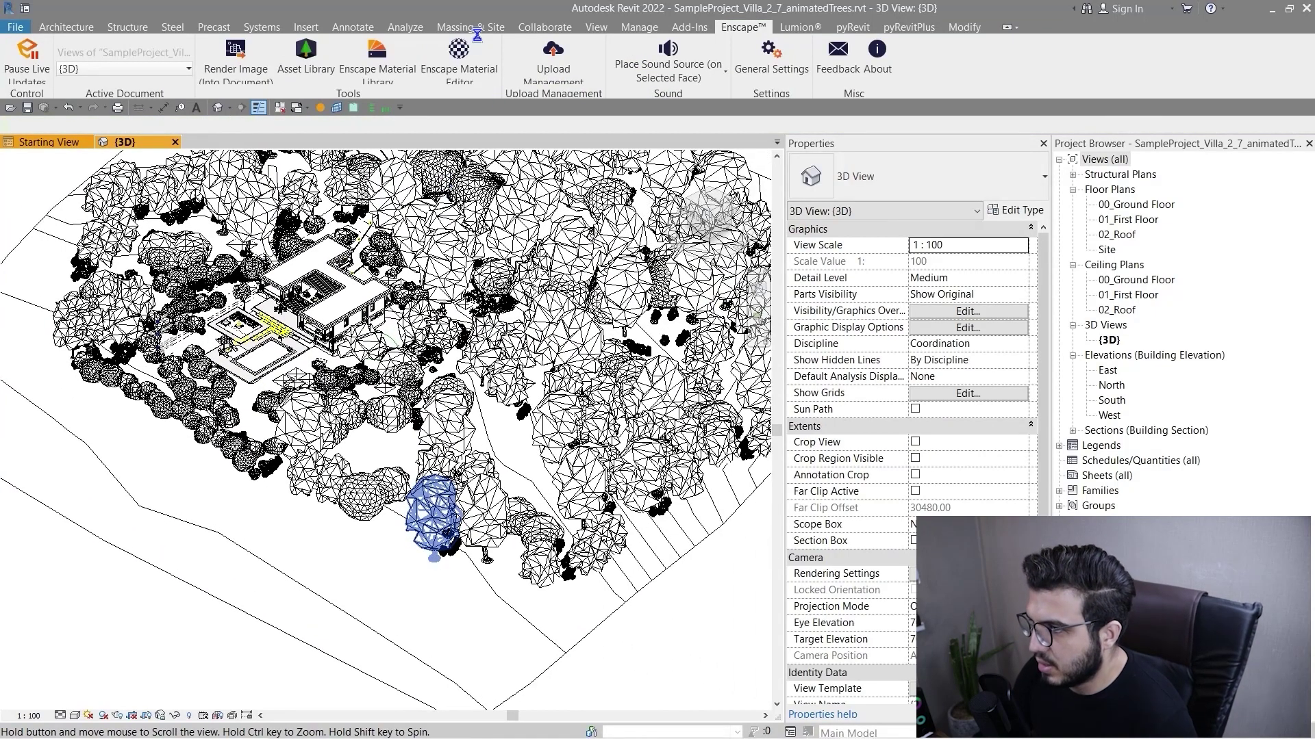
left_click(458, 52)
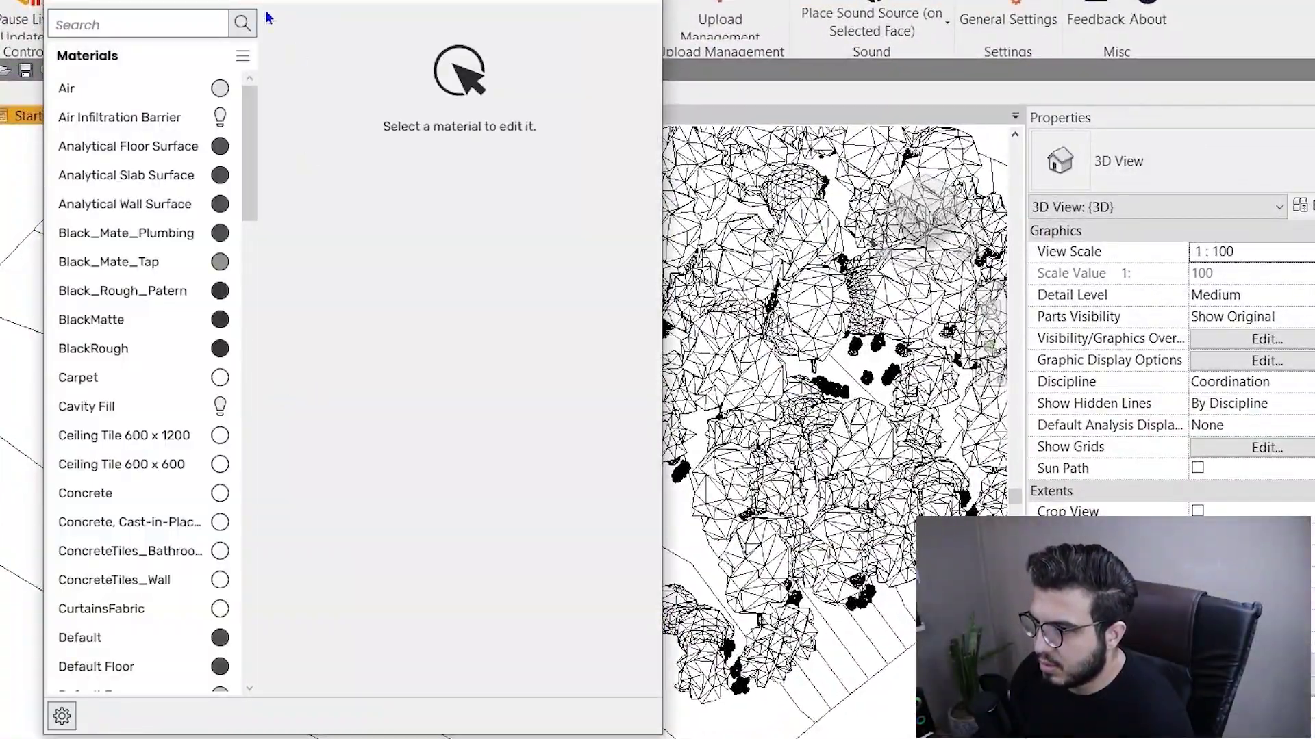
left_click_drag(267, 18, 328, 39)
left_click(315, 71)
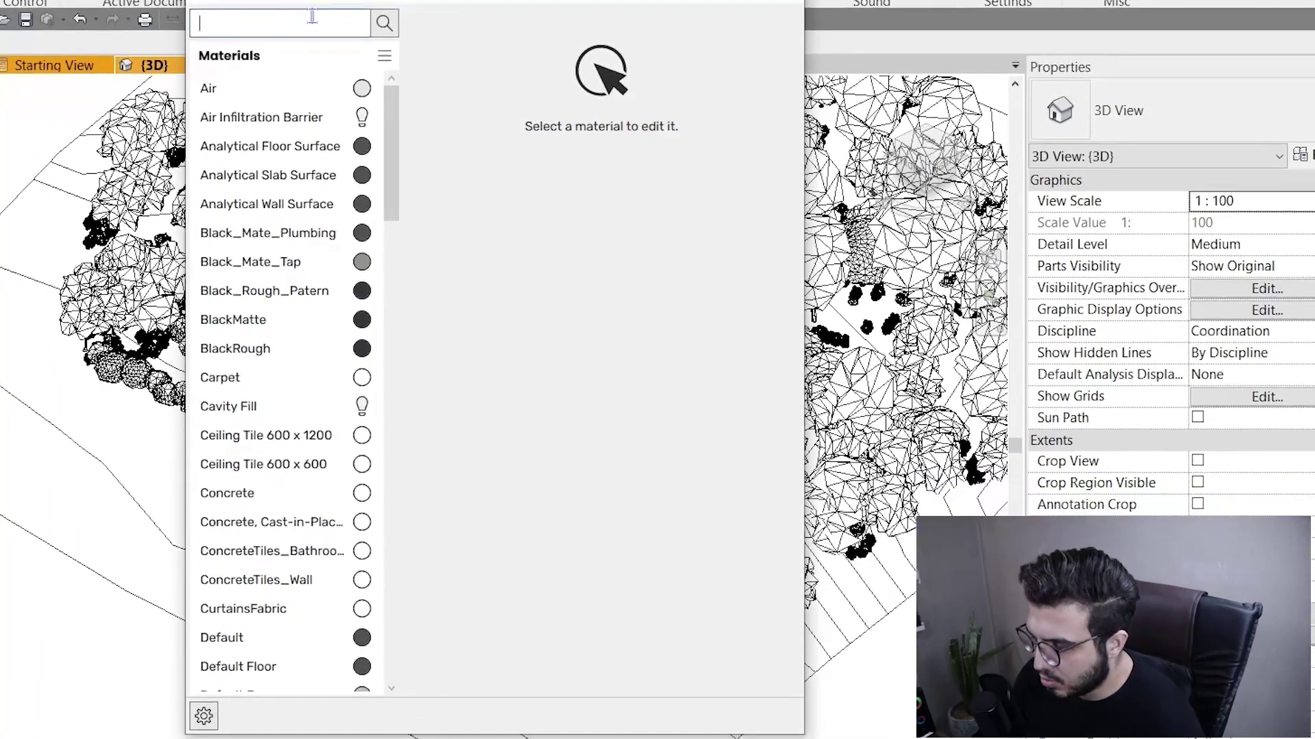
type("TAT")
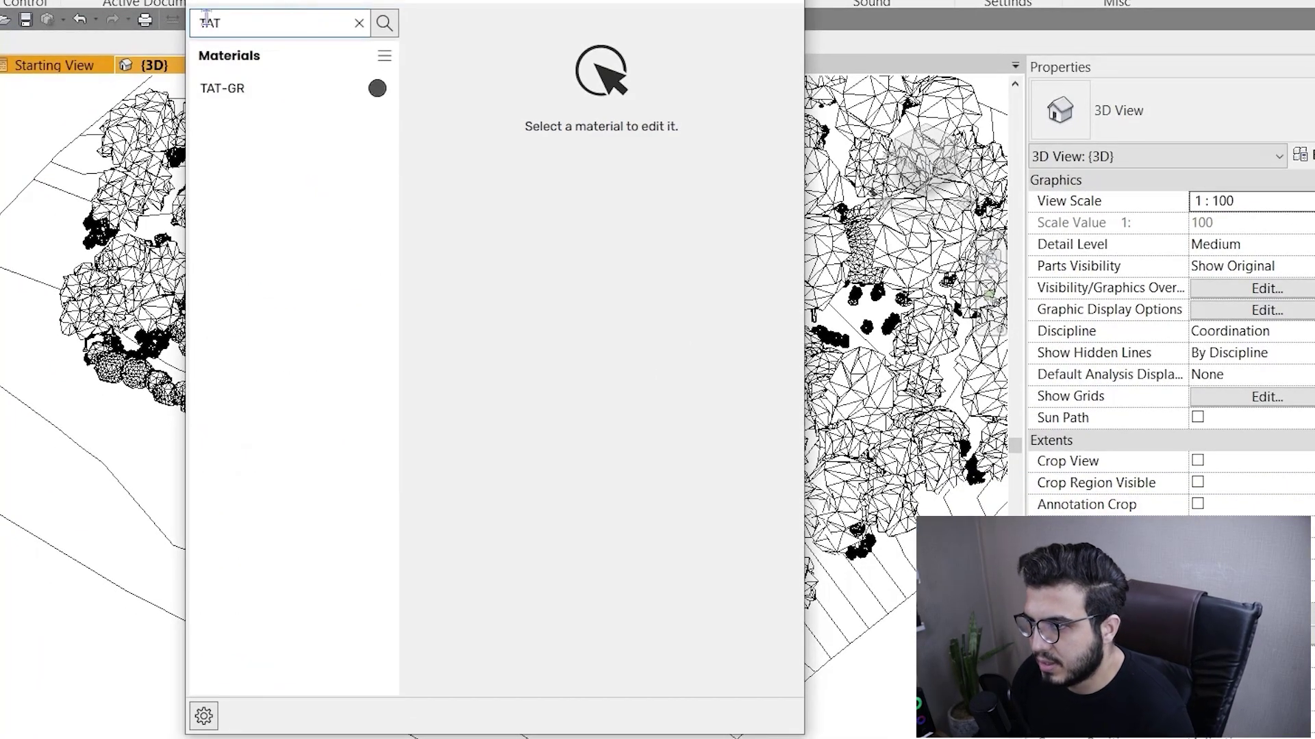
left_click(249, 101)
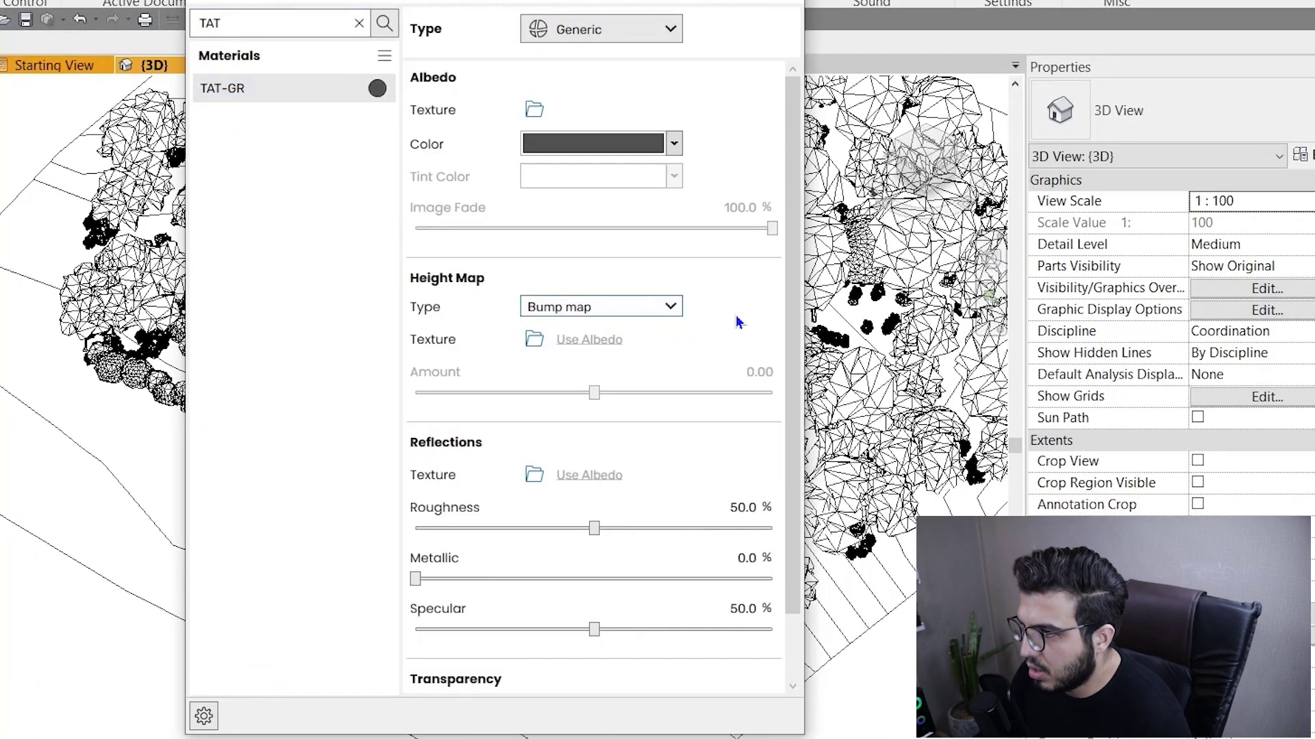
- Change the TAT-GR material's type to Grass
left_click(642, 31)
left_click(601, 176)
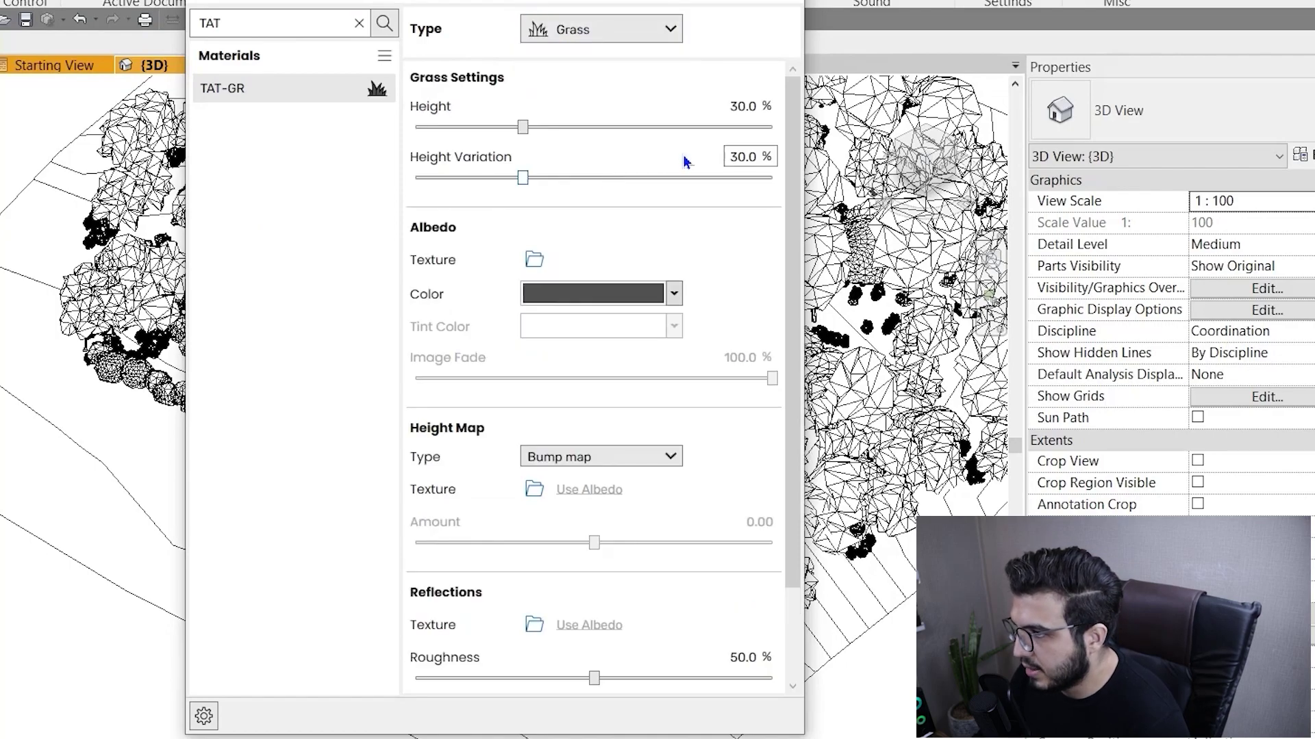
left_click_drag(633, 0, 665, 0)
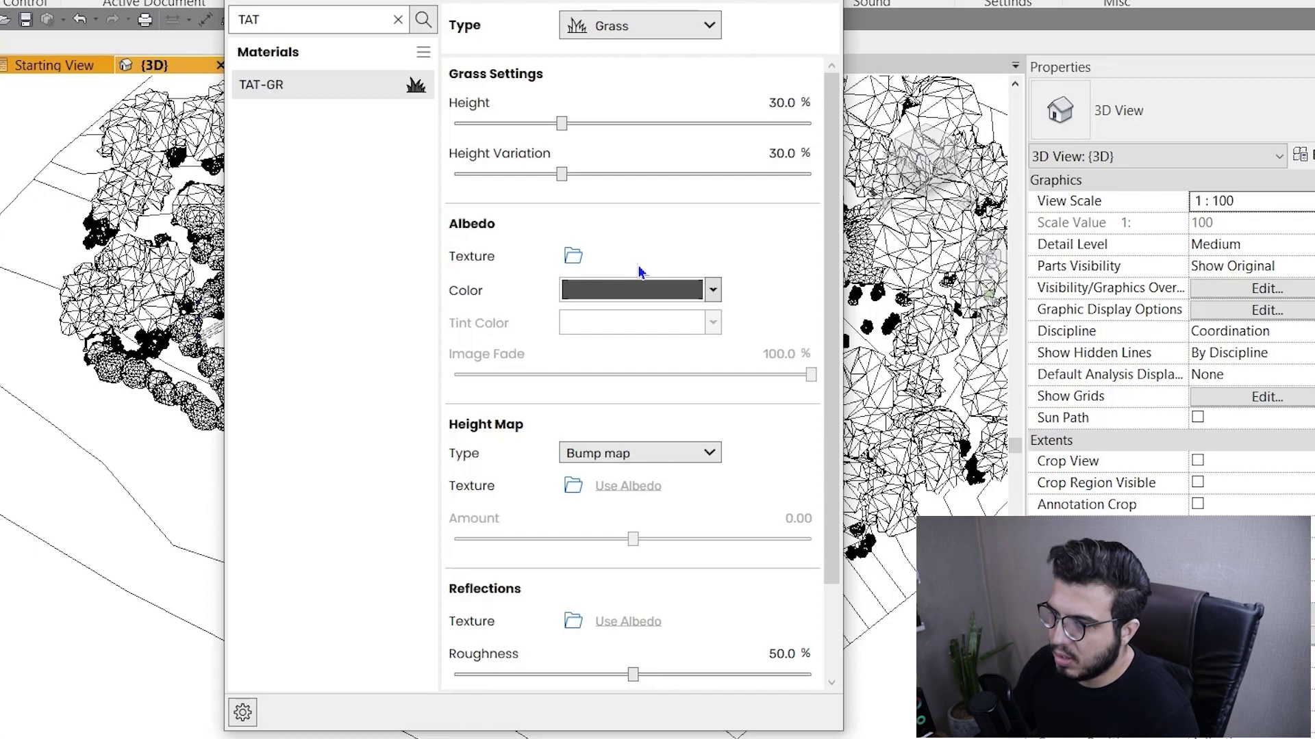
- Set the grass material's albedo color to a custom dark green from the advanced color picker
left_click(713, 291)
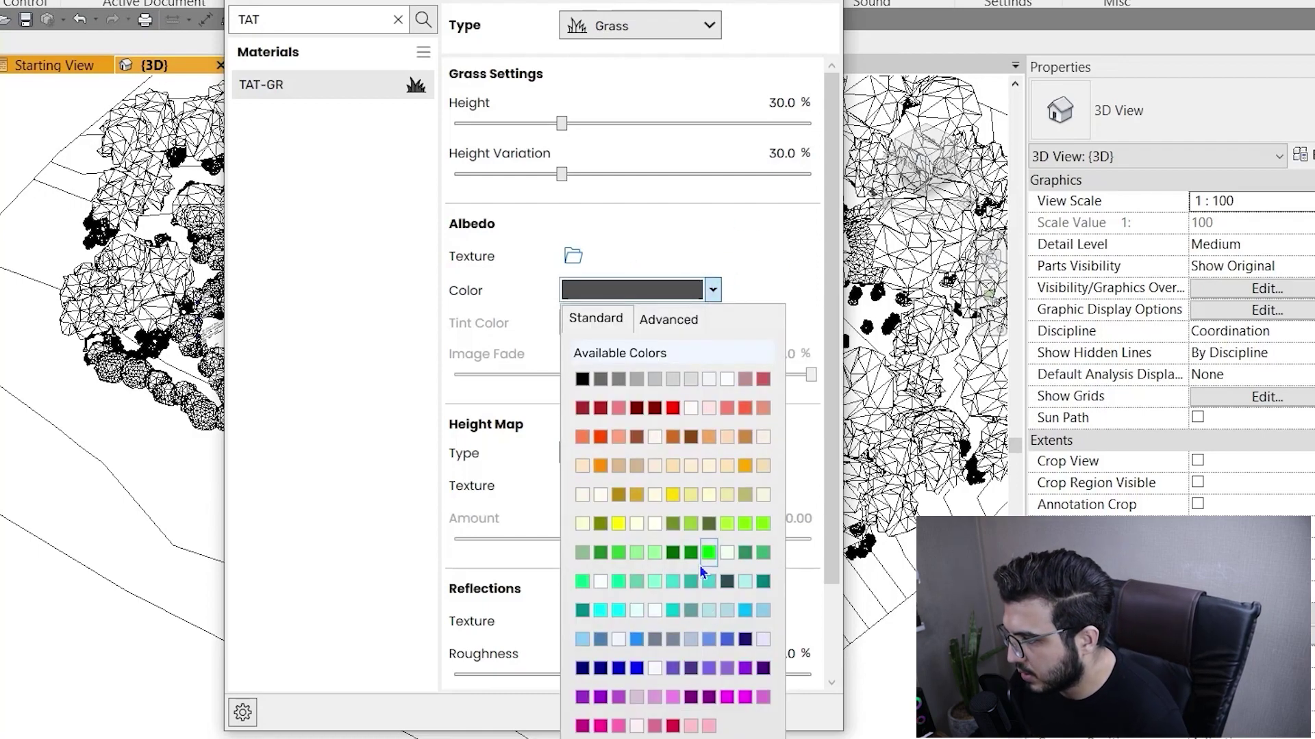
left_click(668, 322)
left_click(764, 387)
left_click(736, 391)
left_click_drag(743, 404, 747, 413)
left_click(770, 282)
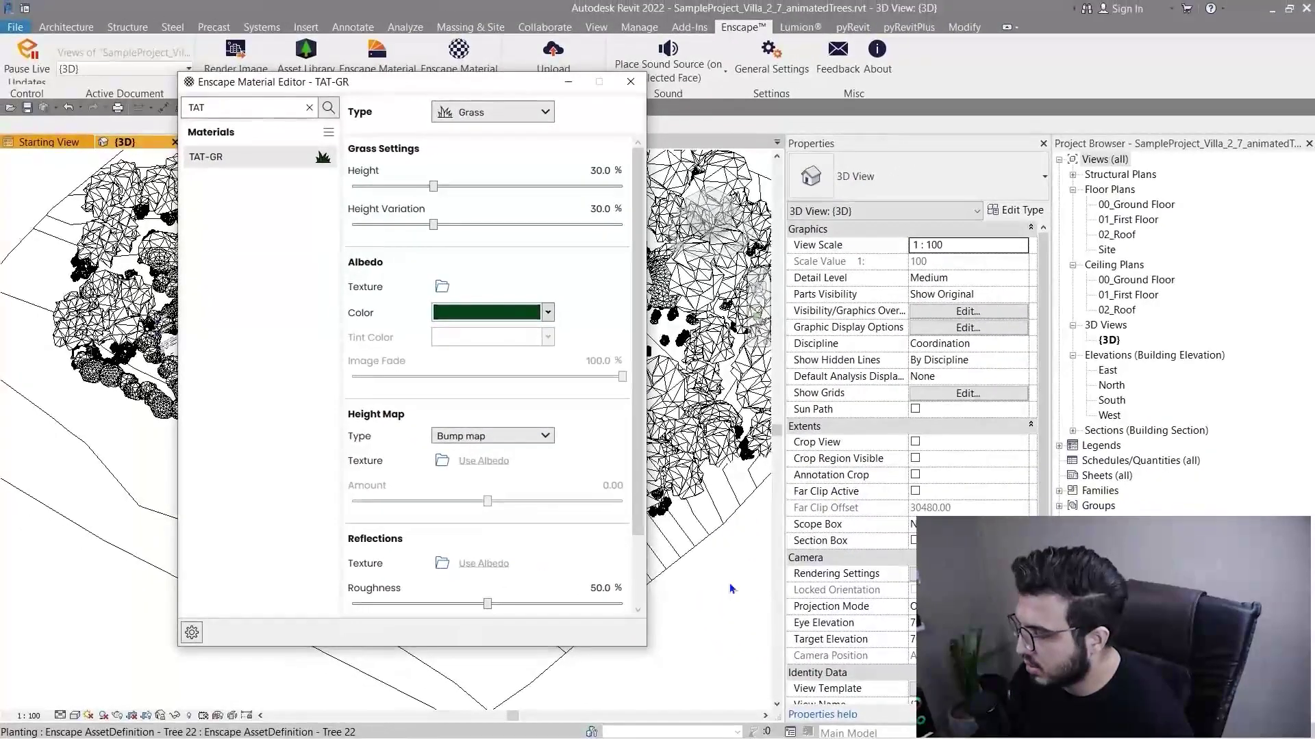
- Switch to the Enscape render and fly around the lawn to examine the new grass beside the pool and boulder
key("super")
mouse_move(856, 727)
left_click(942, 660)
key("s")
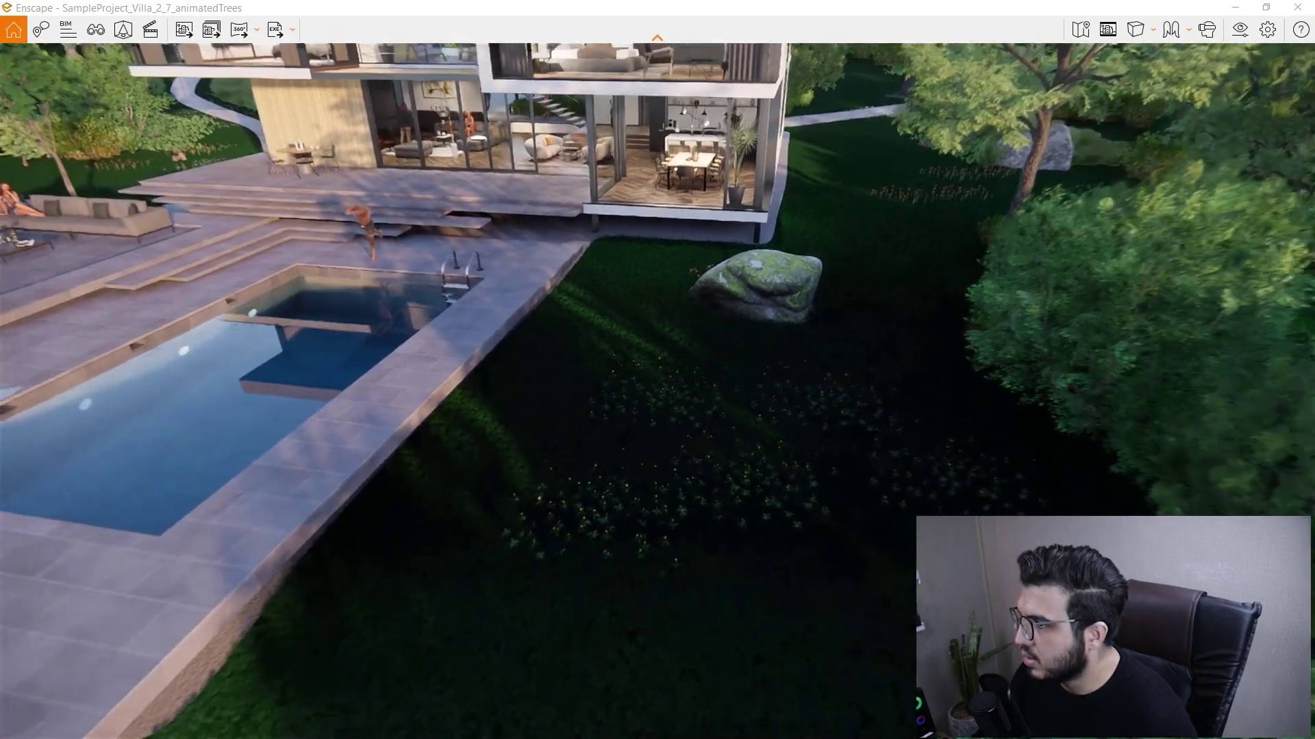
key("q")
key("w")
key("e")
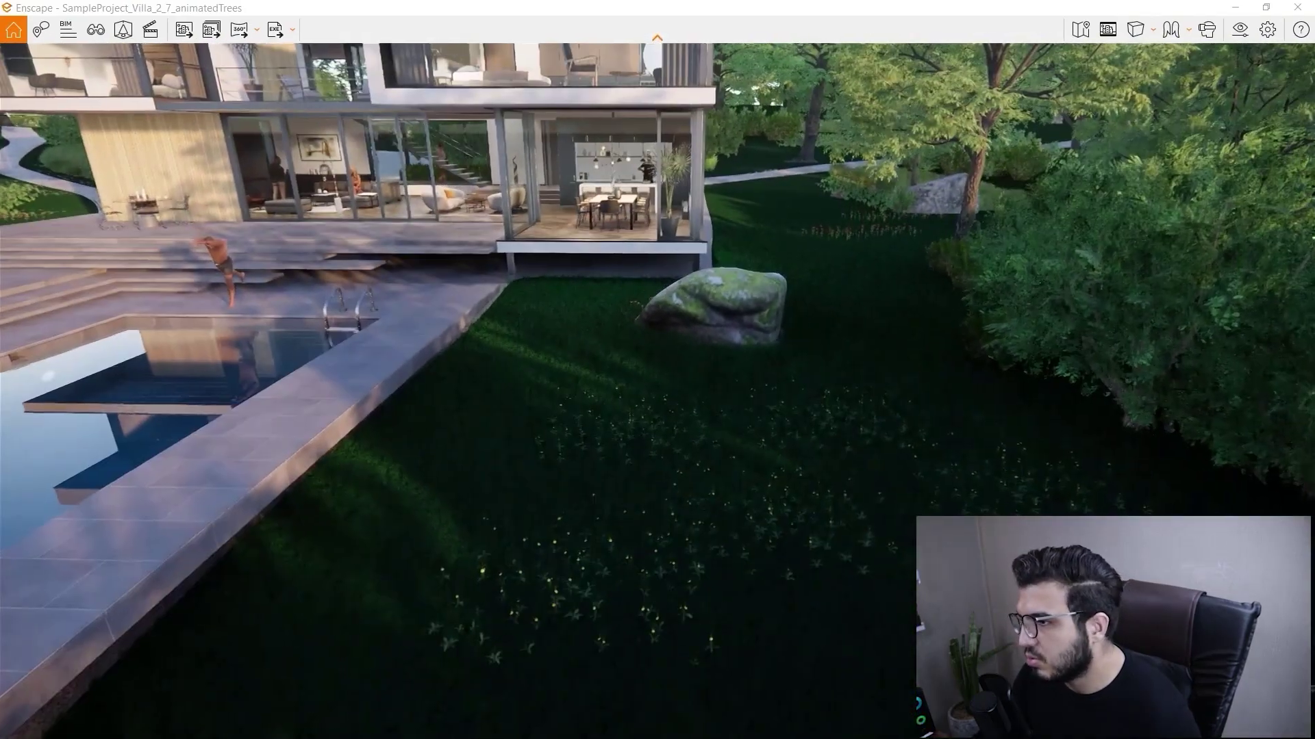
key("s")
key("s")
key("q")
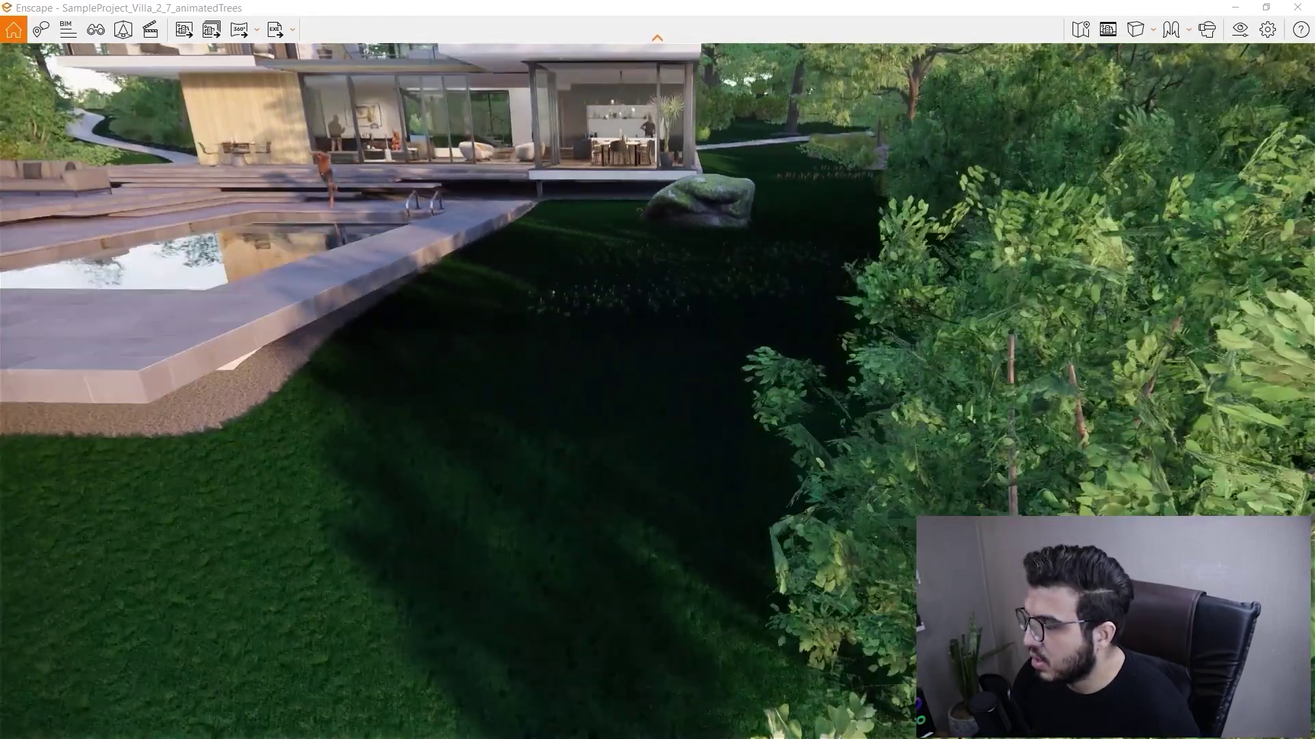
key("e")
key("w")
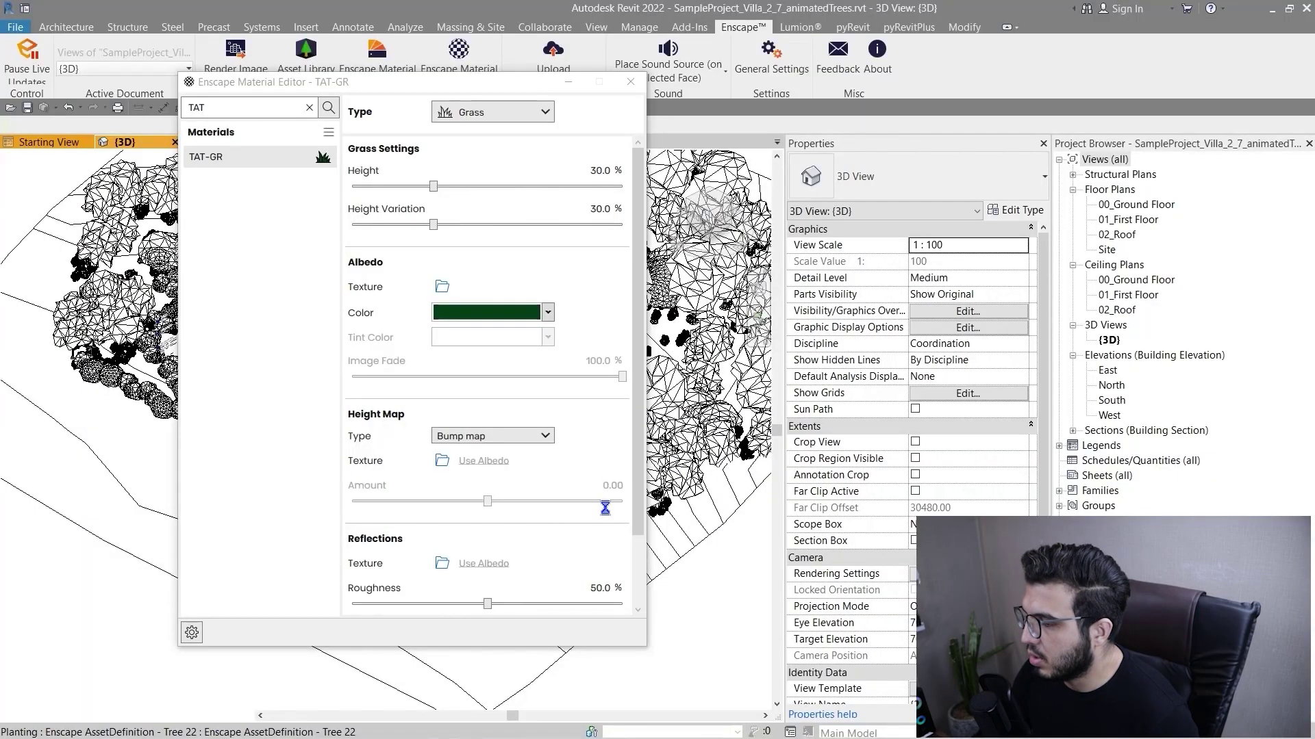
- Bring the Enscape render back up, examine the shaded grass near the flowers and restore the window from full size
key("super")
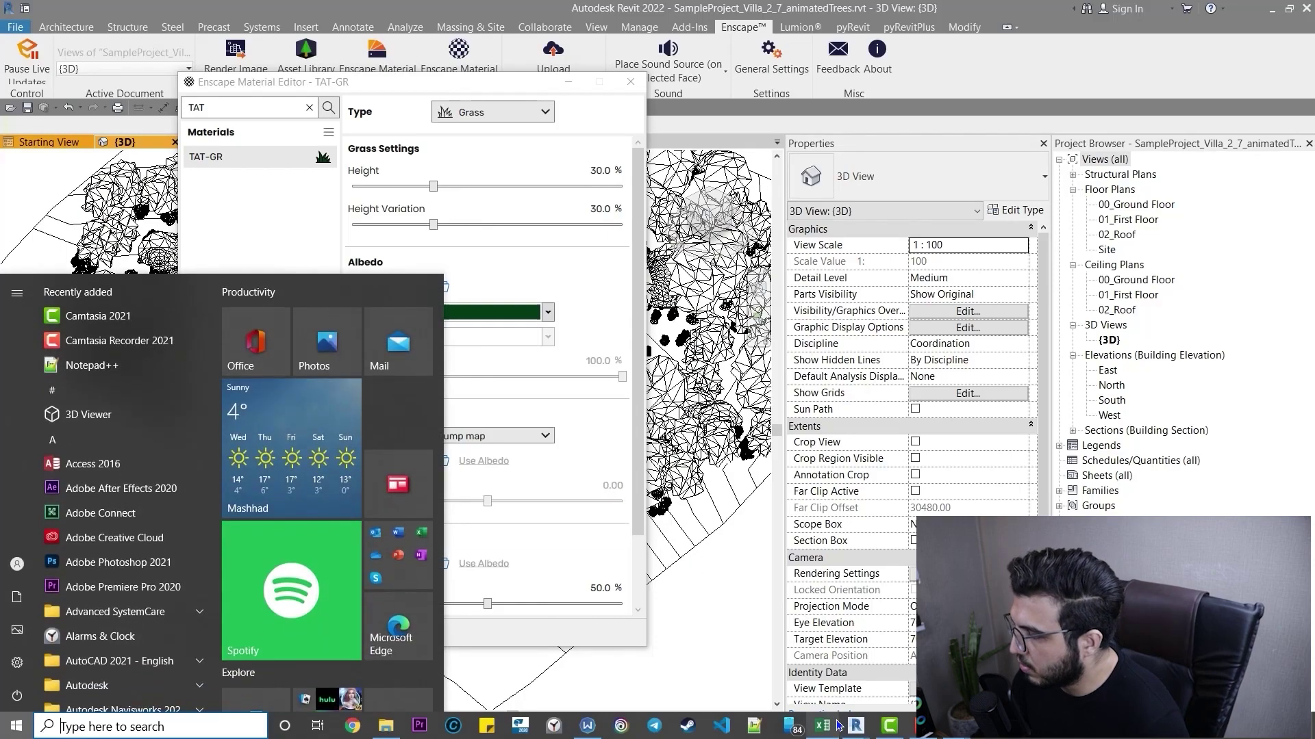
left_click(880, 693)
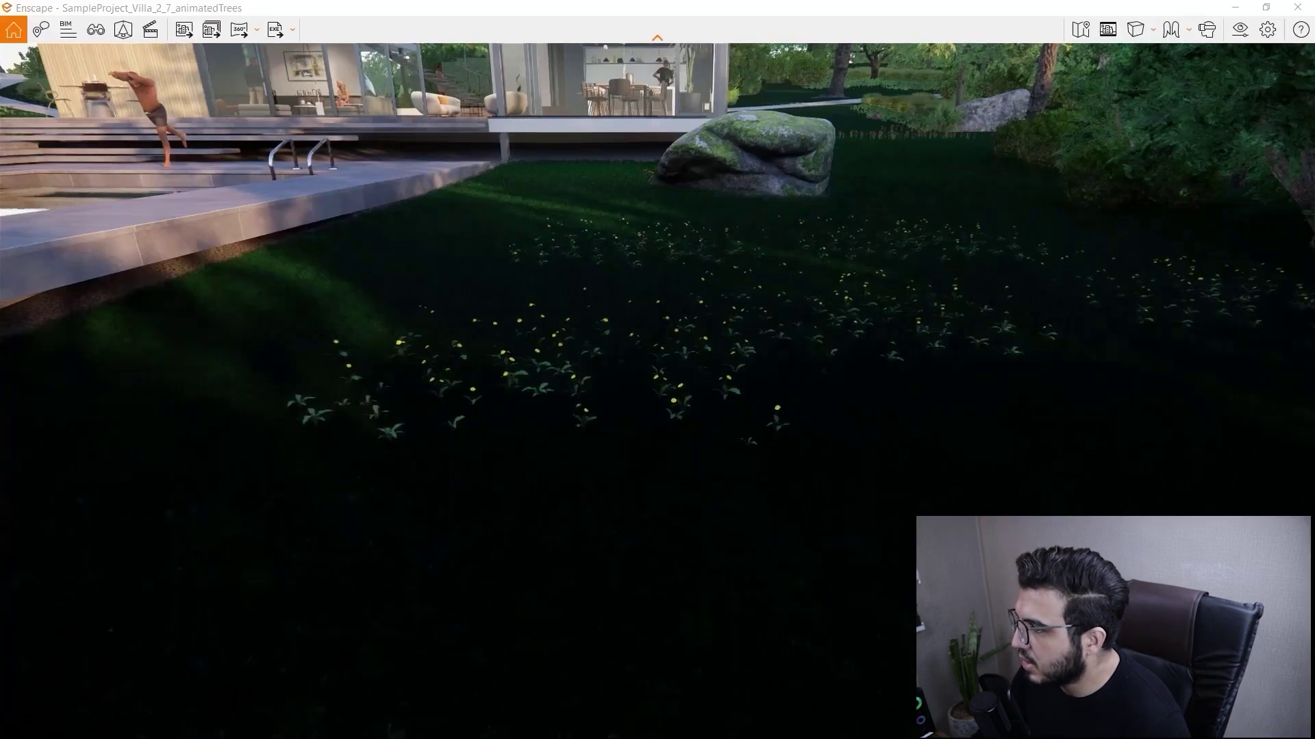
left_click_drag(798, 405, 829, 454)
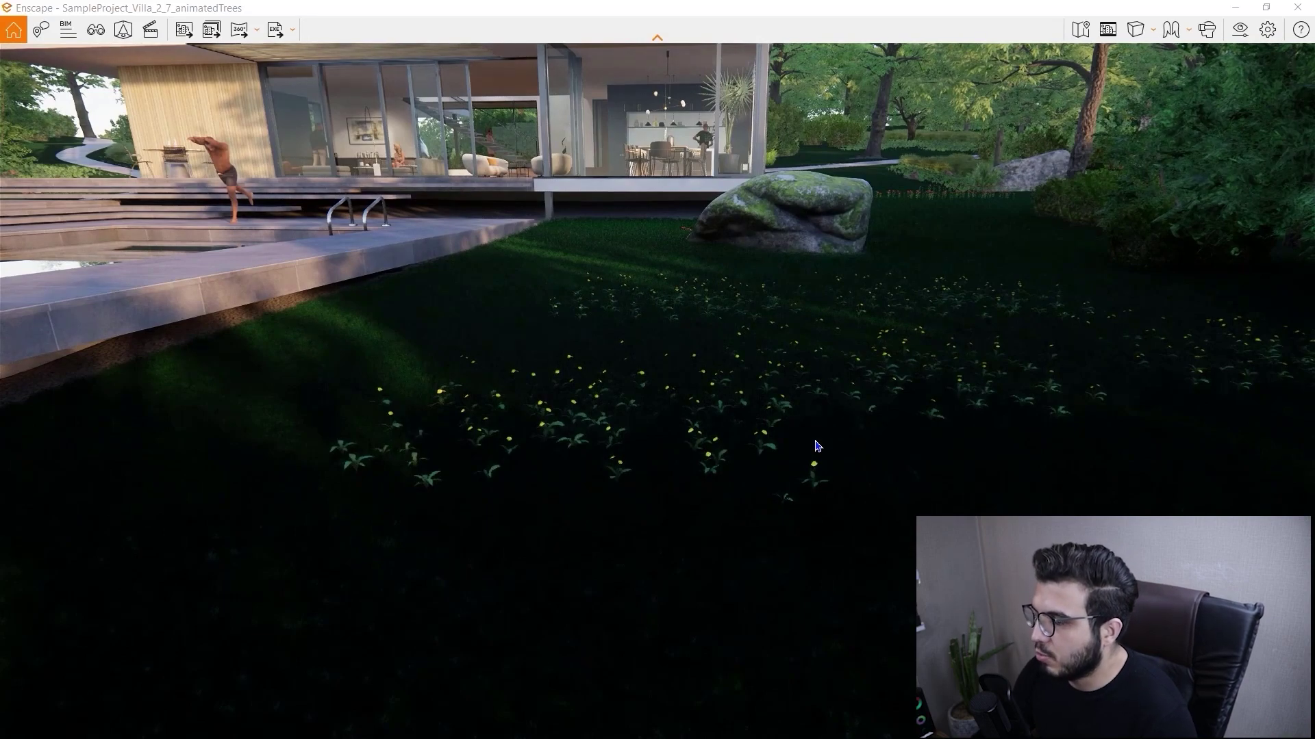
left_click_drag(804, 505, 860, 527)
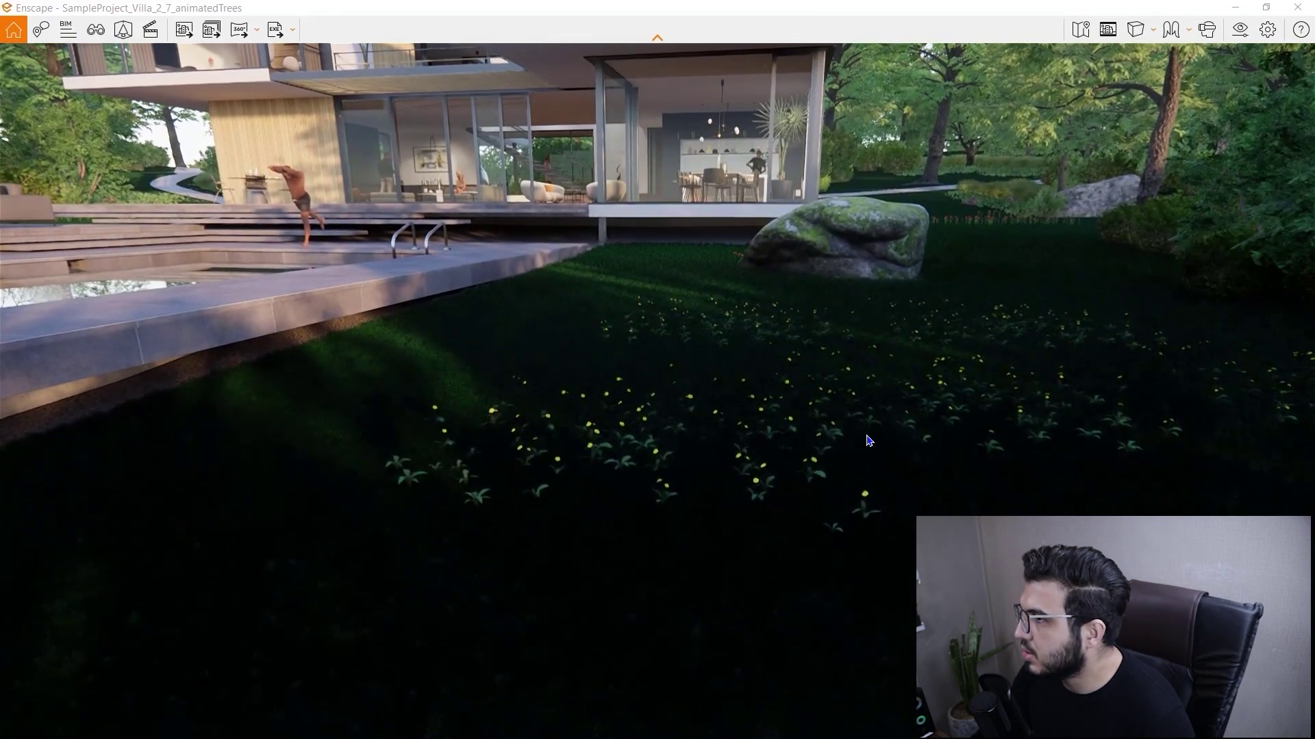
double_click(1110, 6)
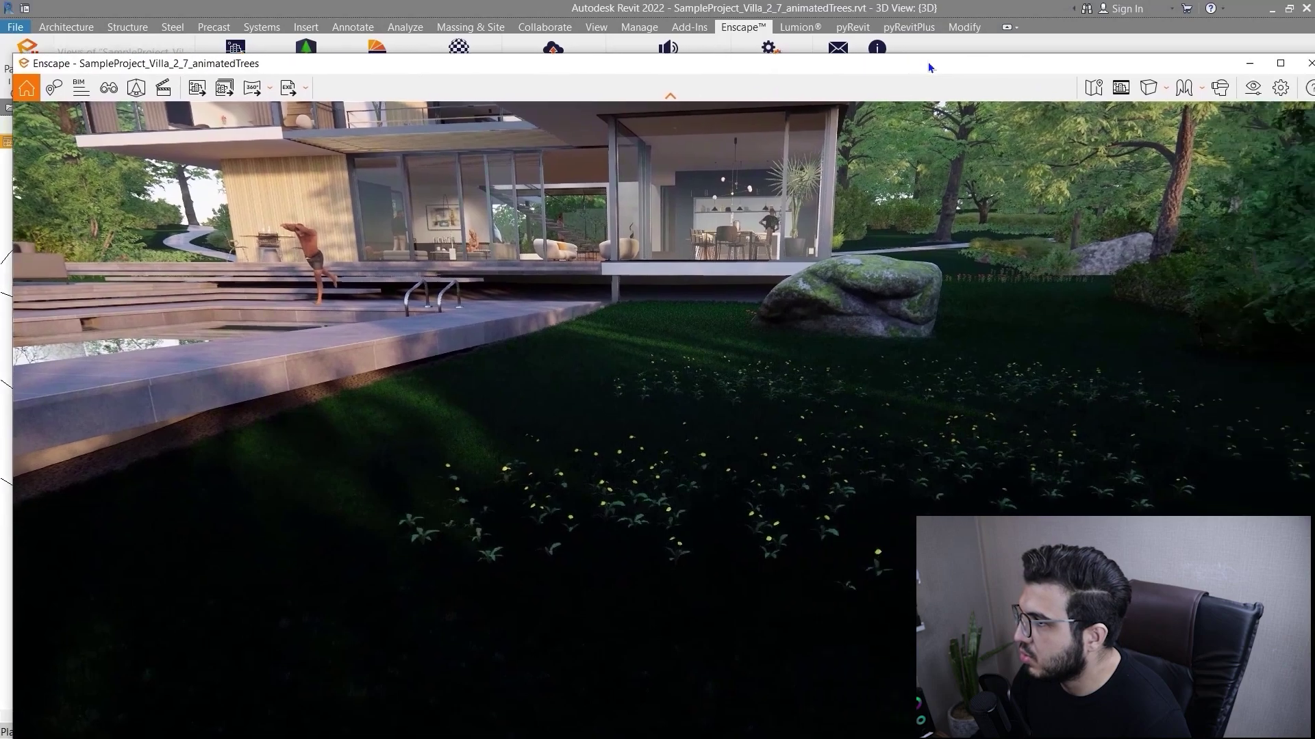
- Arrange the Enscape render side by side with Revit's material editor and move the render camera close to the lawn near the boulder
left_click_drag(1014, 76, 1314, 114)
left_click(401, 153)
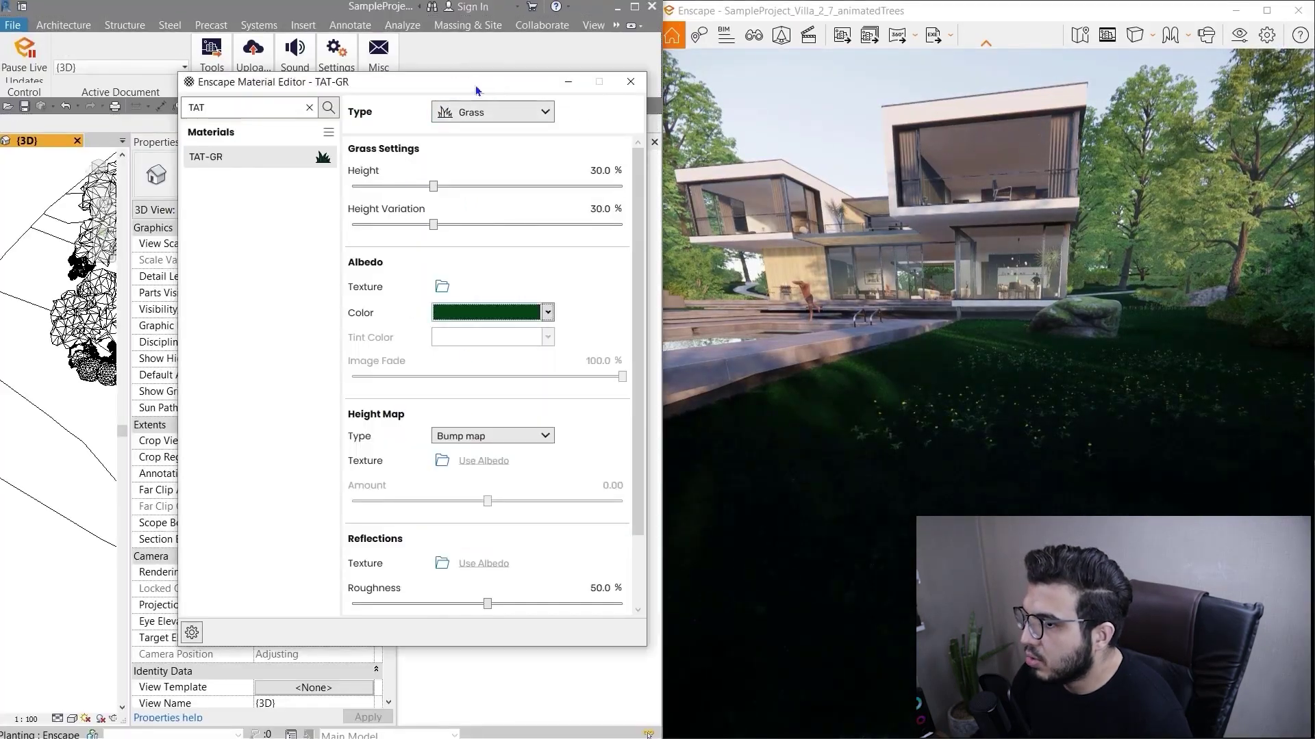
left_click_drag(476, 85, 445, 111)
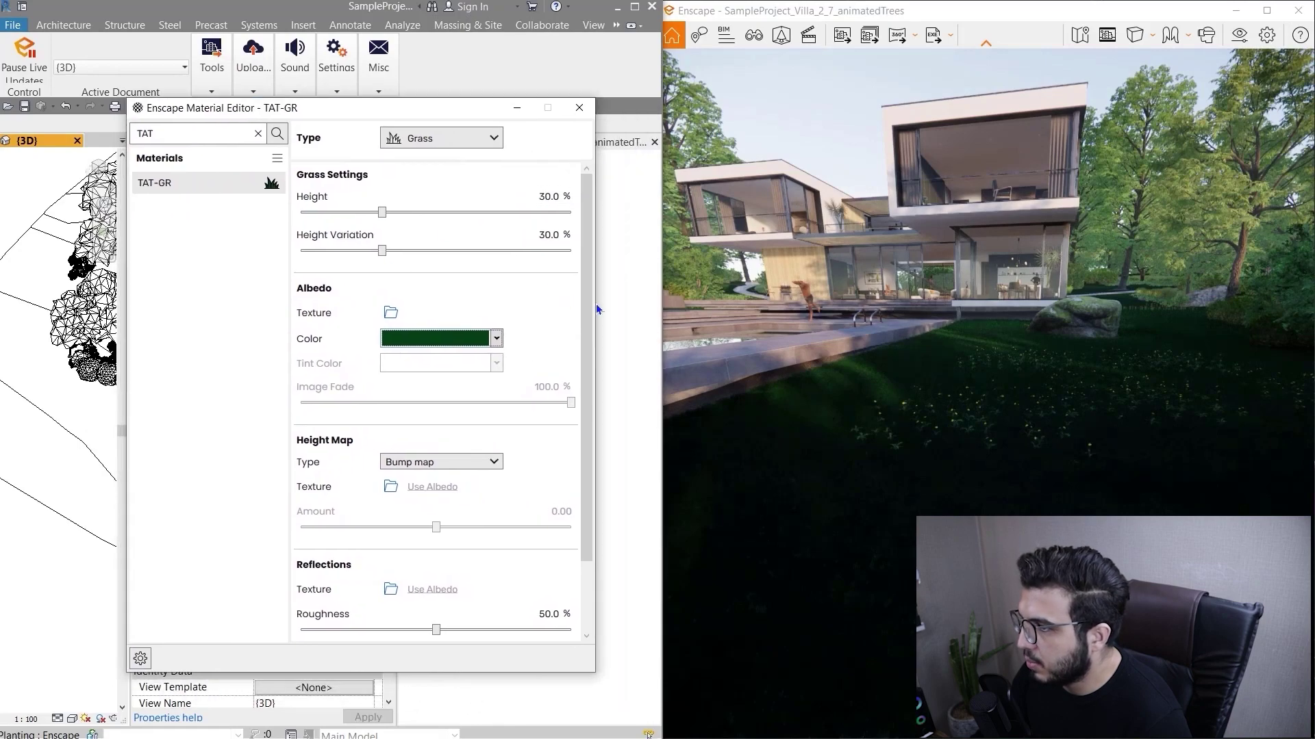
left_click_drag(953, 412, 944, 433)
key("w")
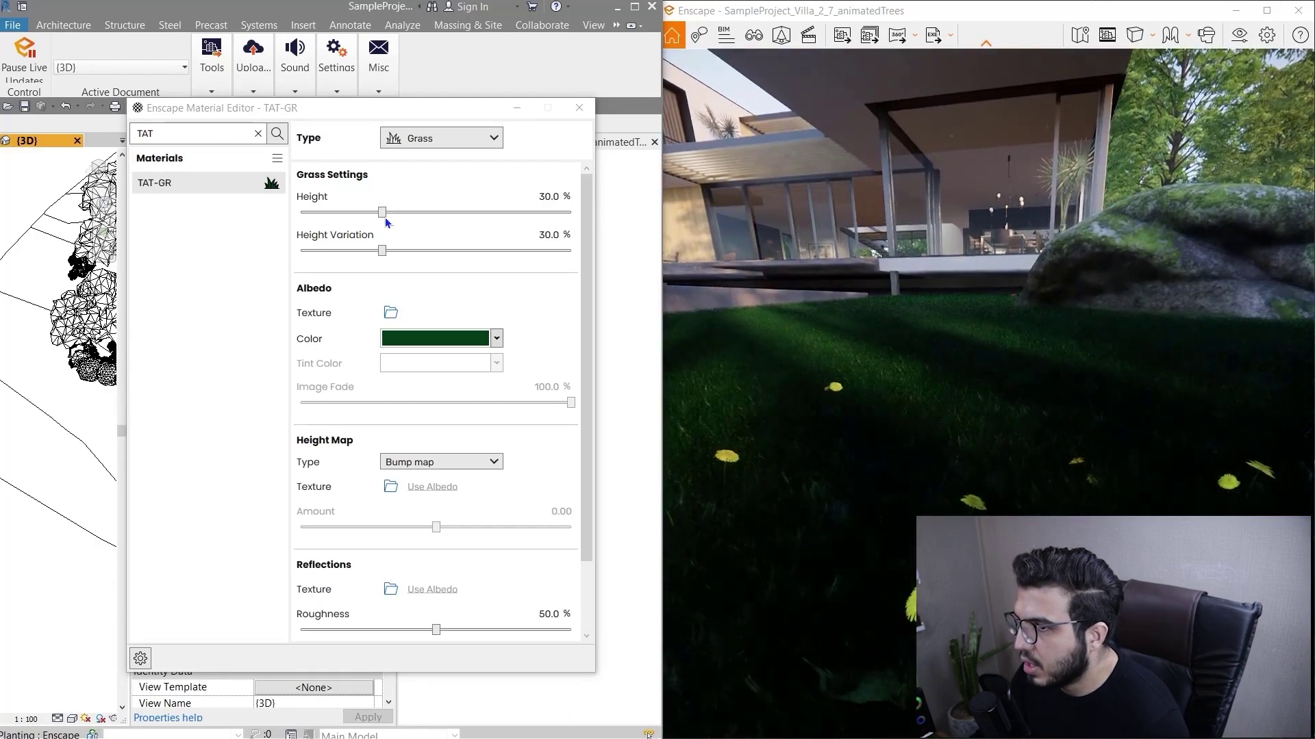
- Lower the grass height to 6.5% and shift the render's time of day so daylight falls on the lawn
left_click_drag(380, 210, 318, 213)
left_click_drag(938, 393, 997, 388)
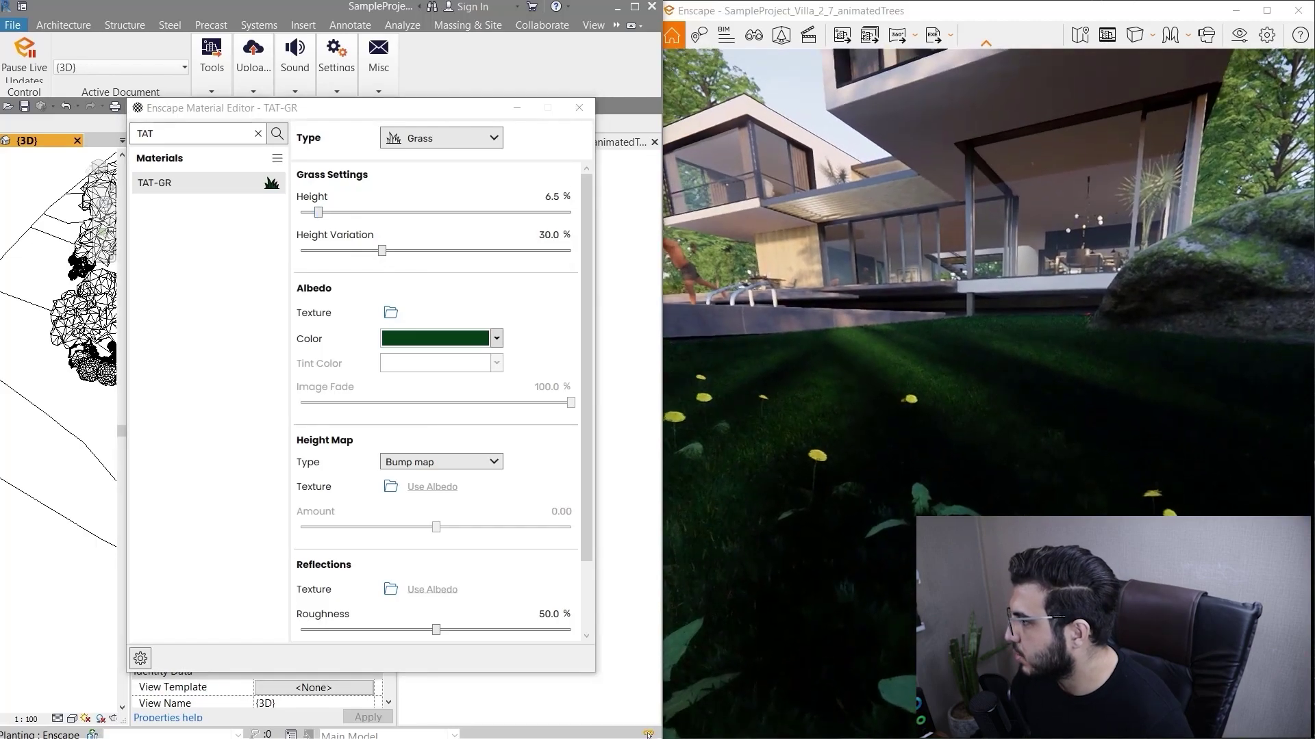
mouse_move(998, 389)
right_mouse_down("shift")
mouse_move(1054, 389)
mouse_move(979, 388)
right_mouse_up("shift")
left_click_drag(979, 388, 982, 281)
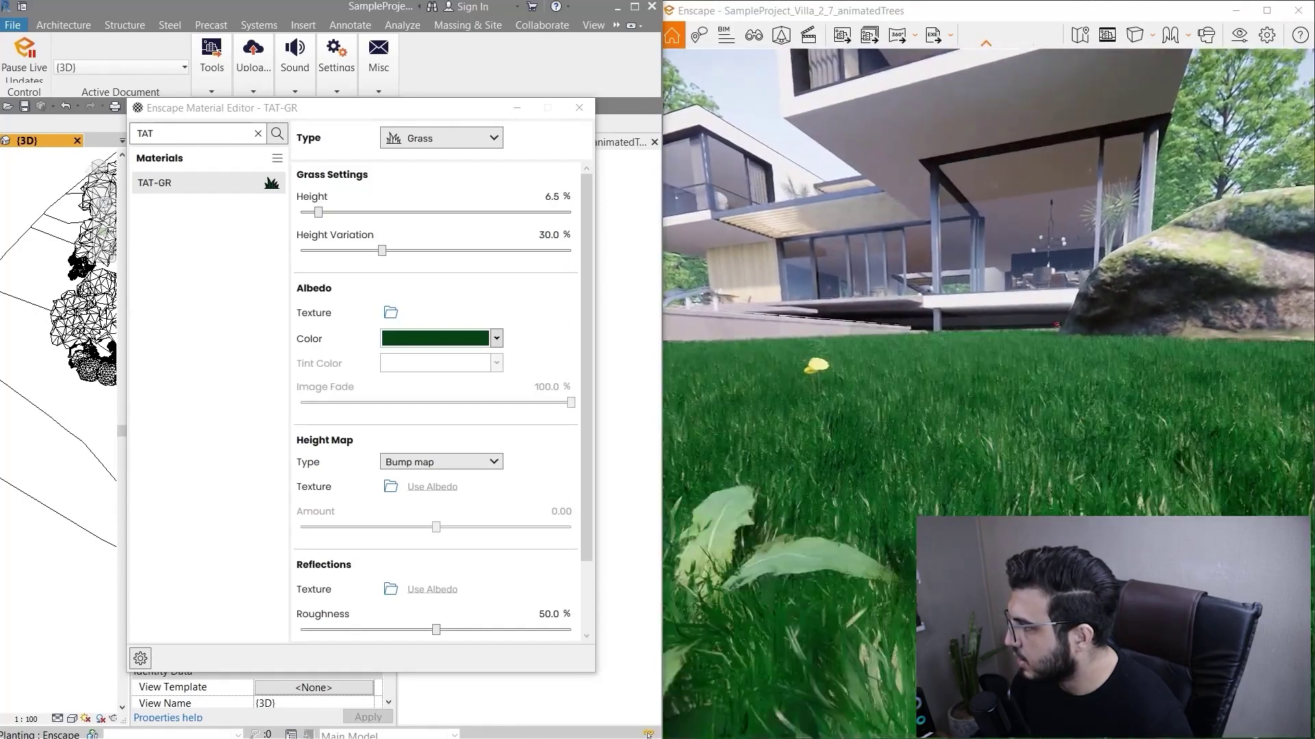
- Try a grass height of 74.1%, inspect the blades up close and set the height to 30%
left_click_drag(318, 212, 494, 212)
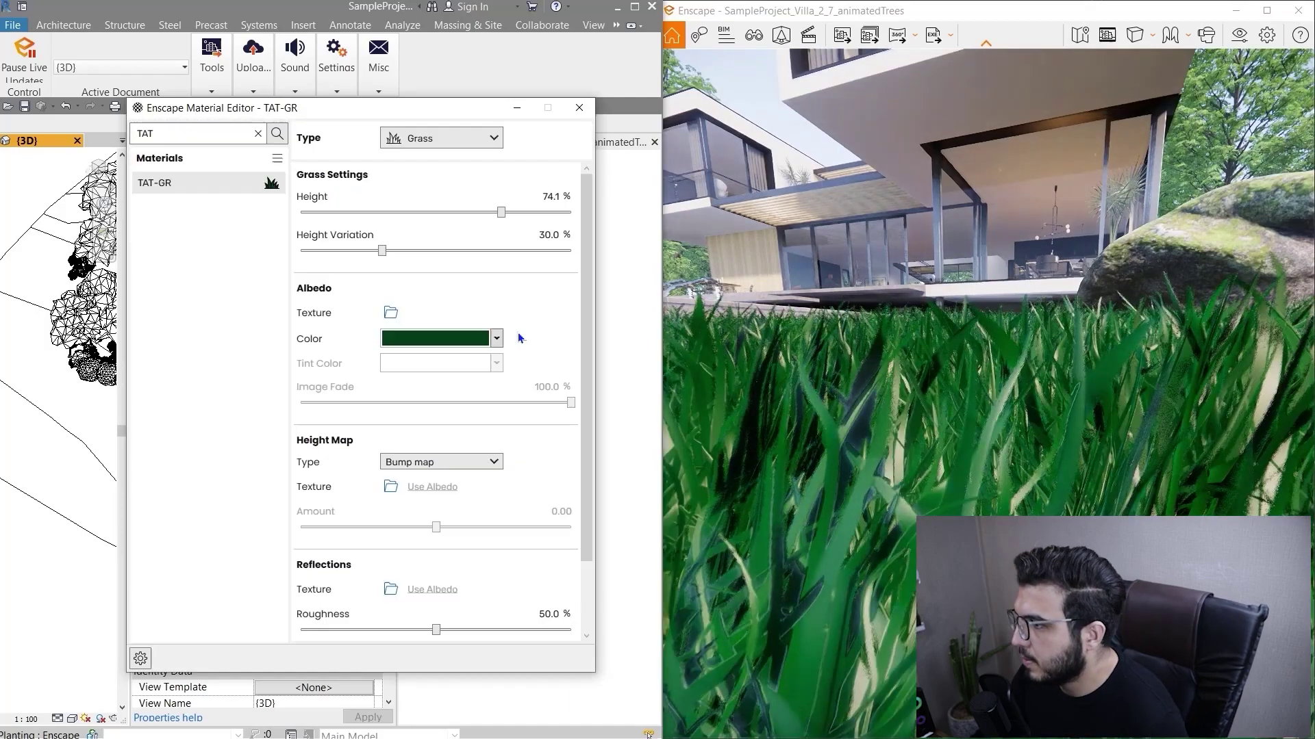
left_click_drag(949, 390, 955, 405)
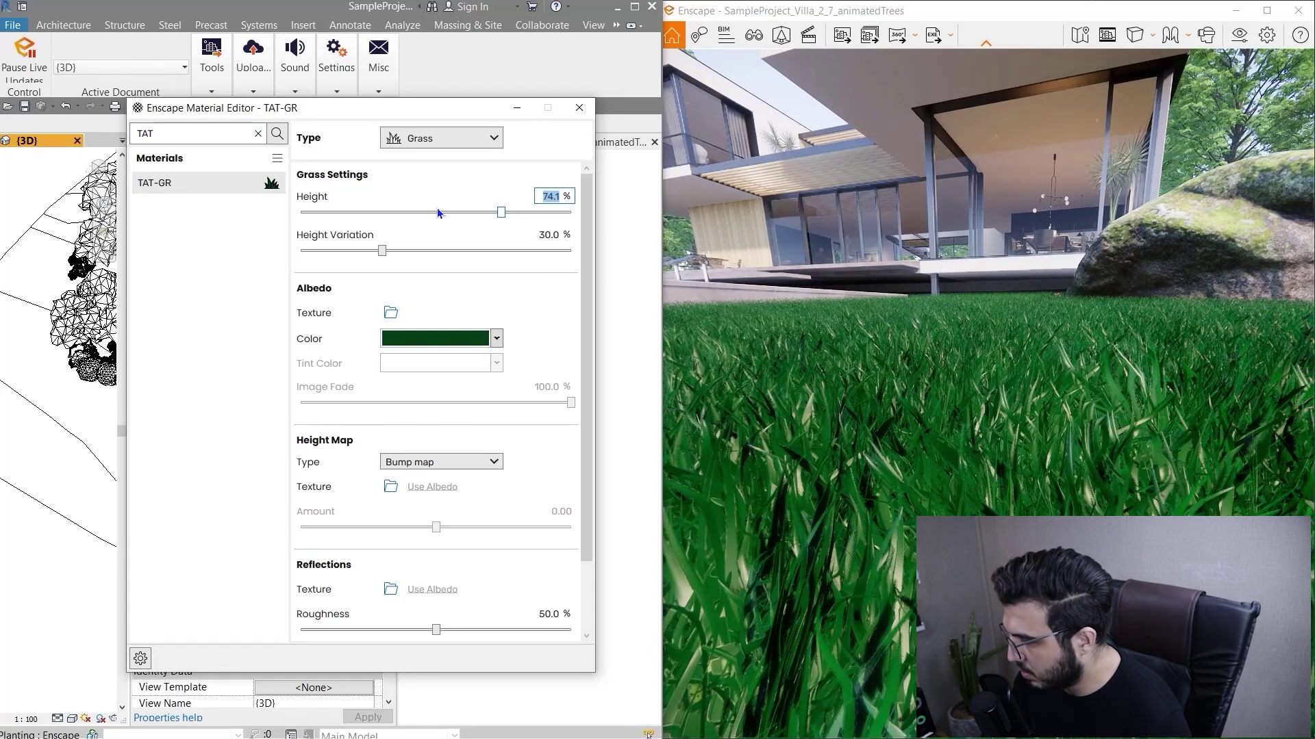
type("30")
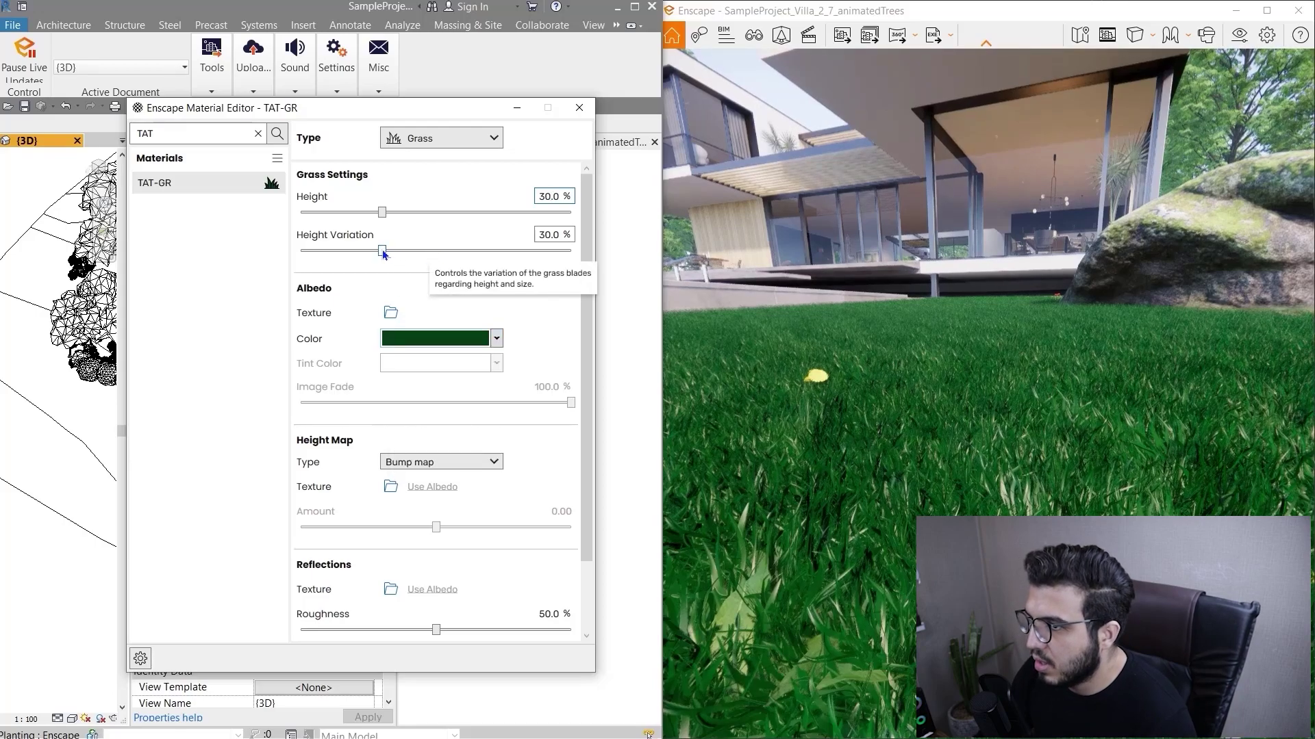
- Try a grass height variation of 88%, check the blades in the render, and set the variation to 19.9%
left_click_drag(382, 250, 536, 253)
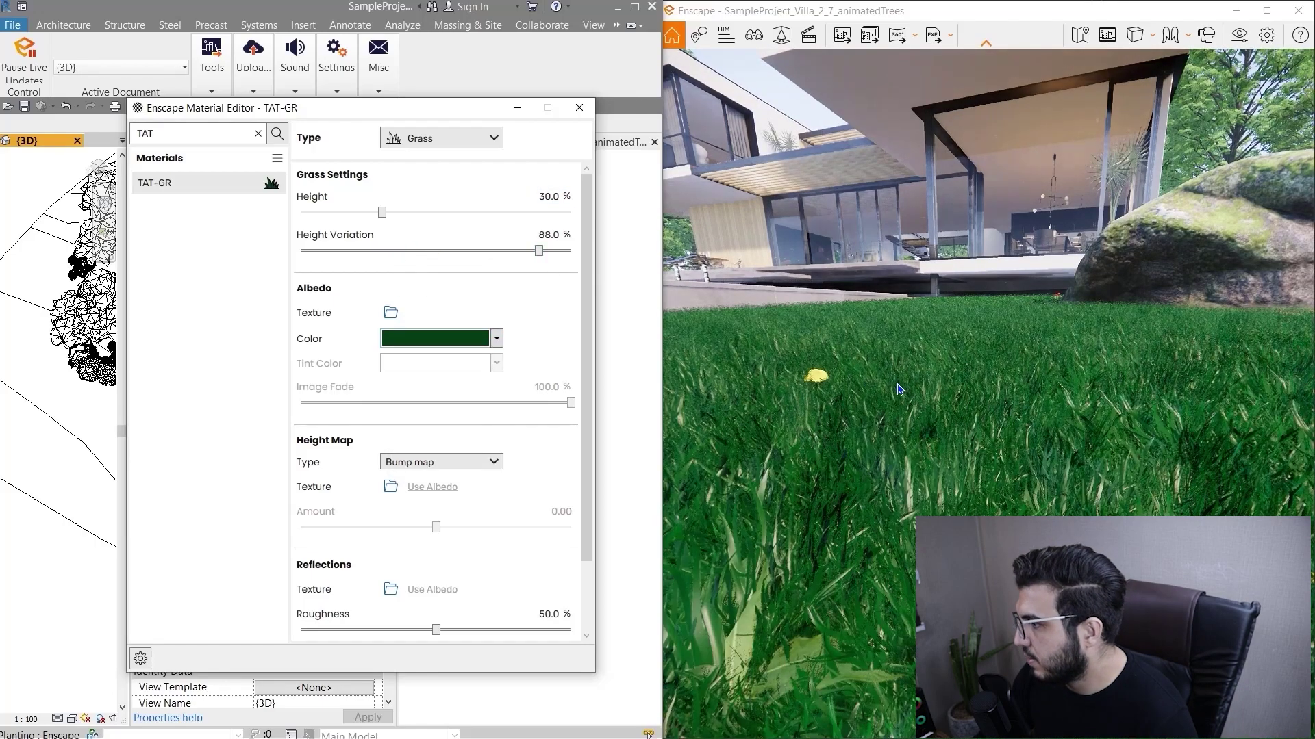
left_click_drag(1019, 459, 649, 296)
left_click_drag(539, 251, 354, 253)
left_click_drag(890, 384, 972, 411)
- Review the remaining grass material settings and examine the lawn from above beside the pool and boulder
scroll(335, 439, "down", 1)
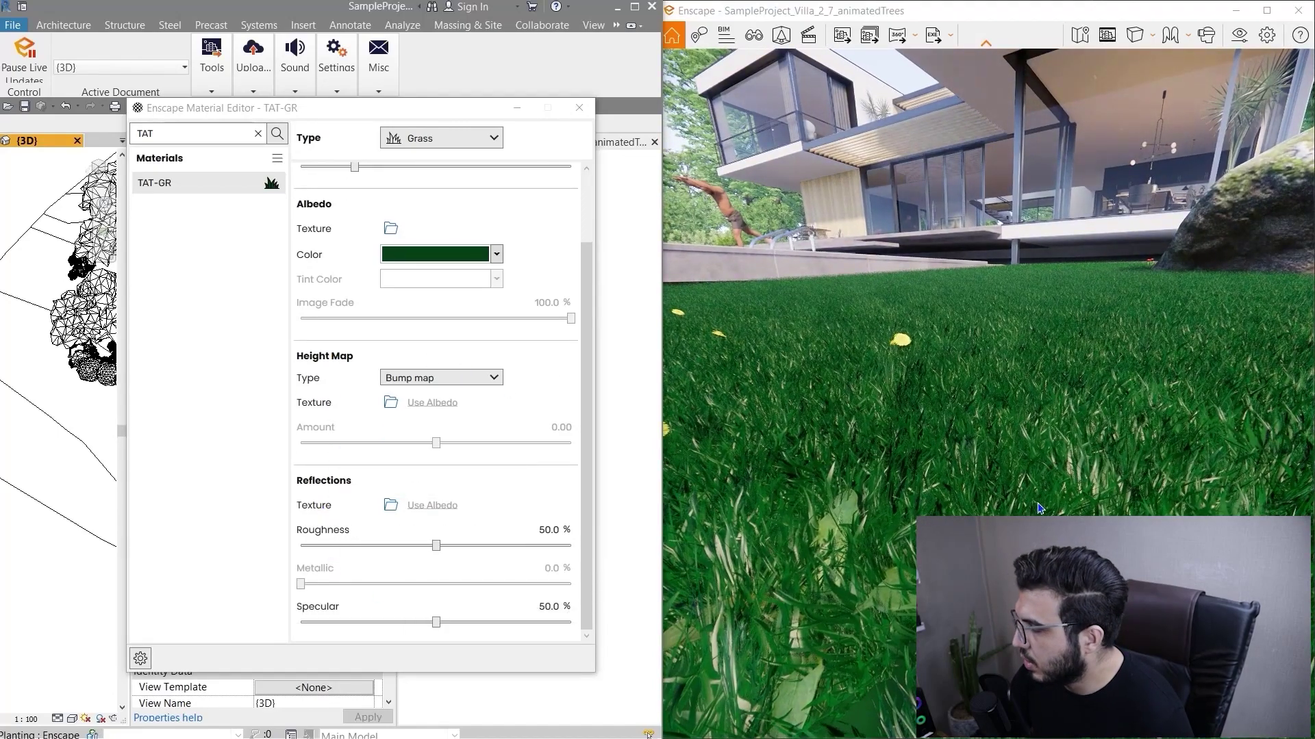
scroll(363, 414, "up", 1)
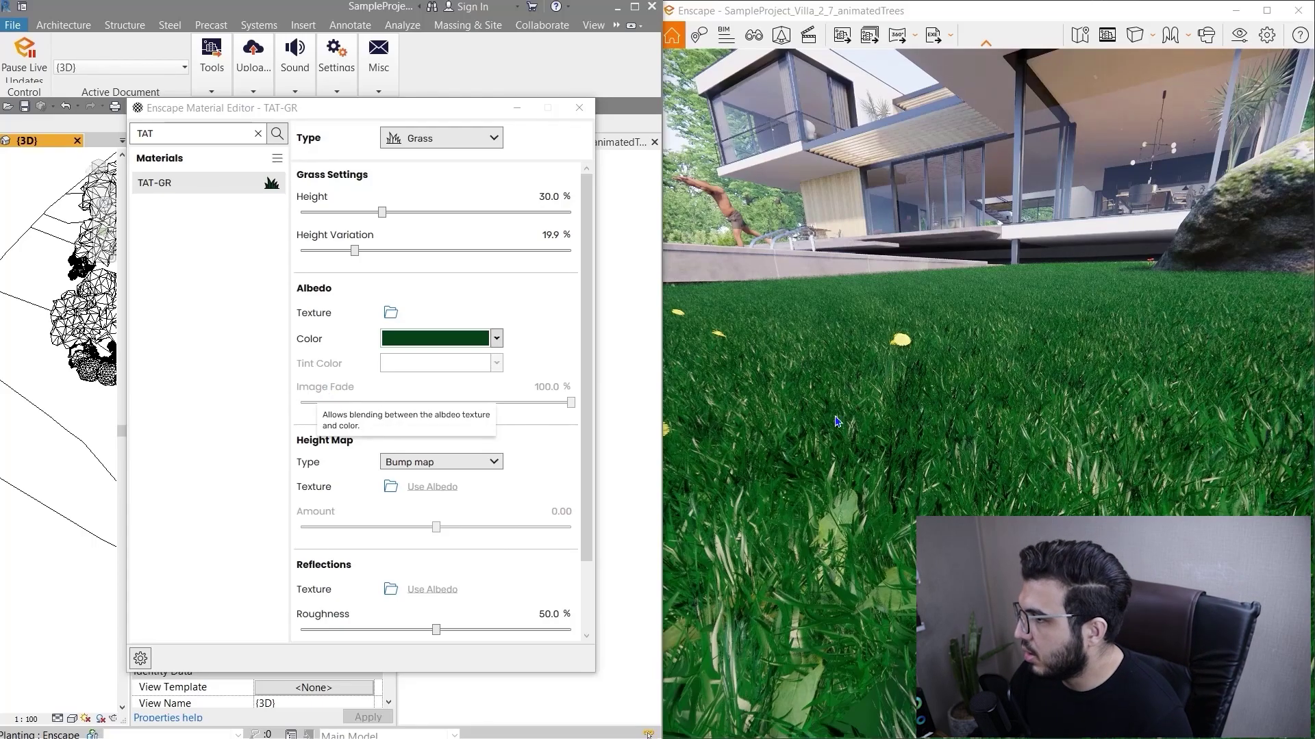
left_click_drag(1125, 482, 1164, 435)
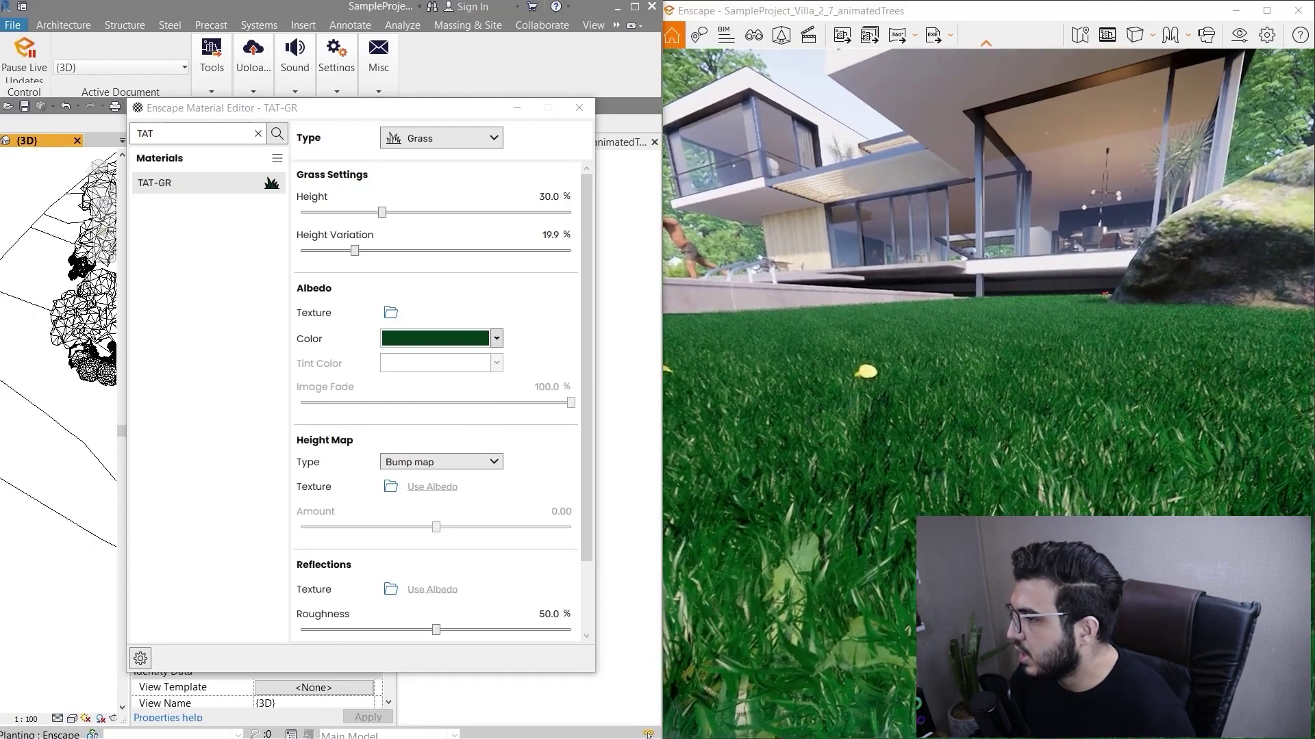
key("e")
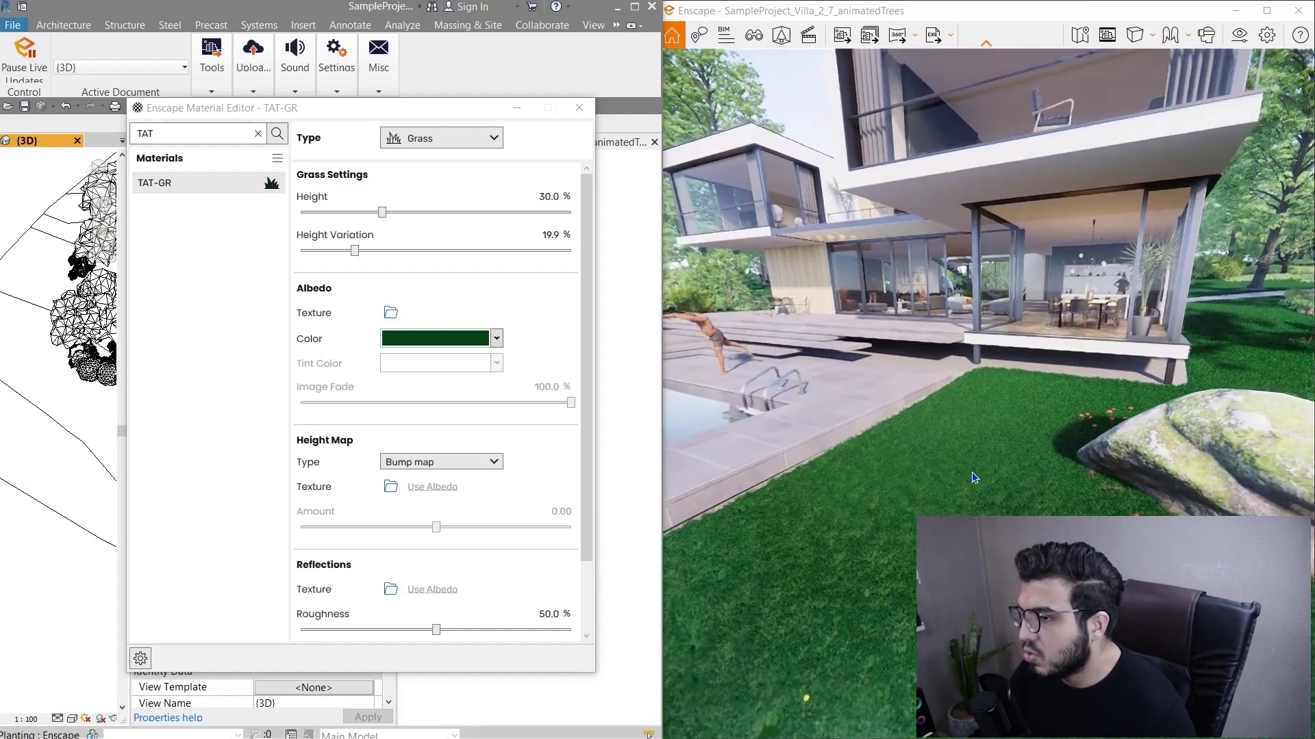
left_click_drag(983, 440, 957, 464)
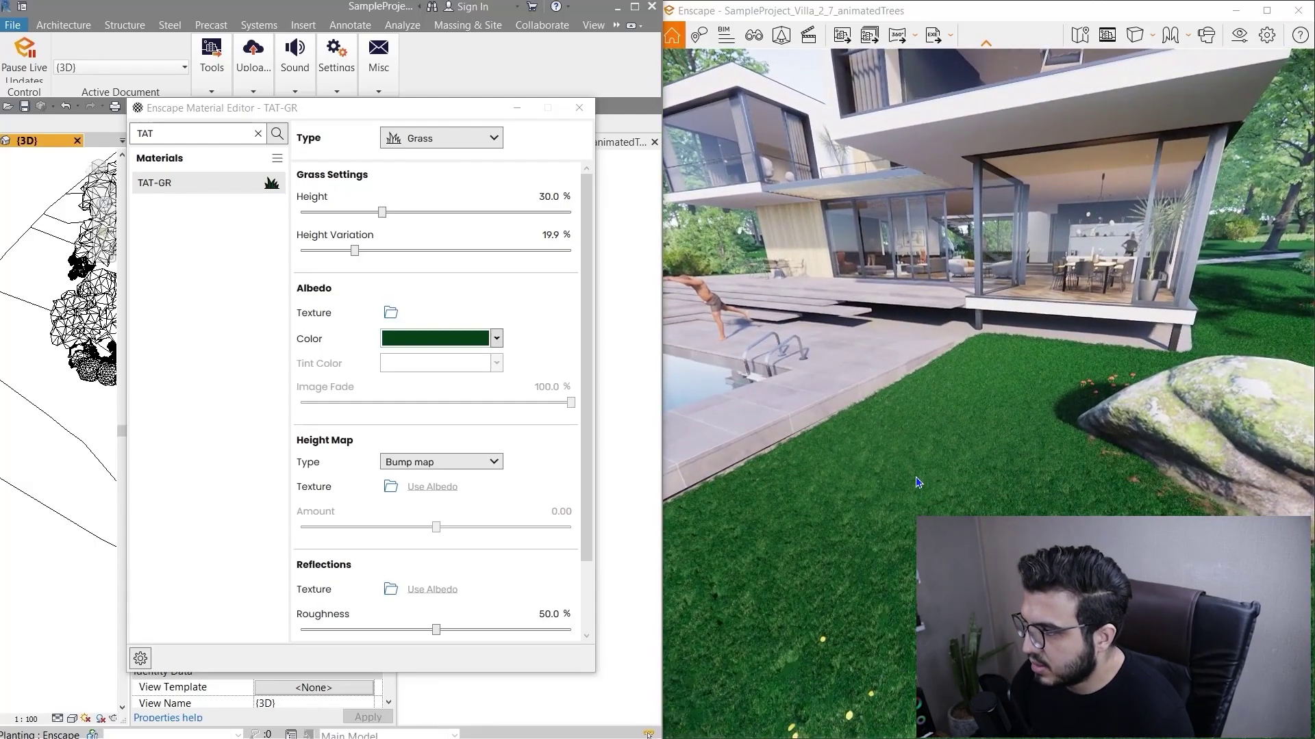
- Switch to File Explorer and open the desktop image grasscolor.jpg in the photo viewer to inspect its detail
key("super")
left_click(384, 726)
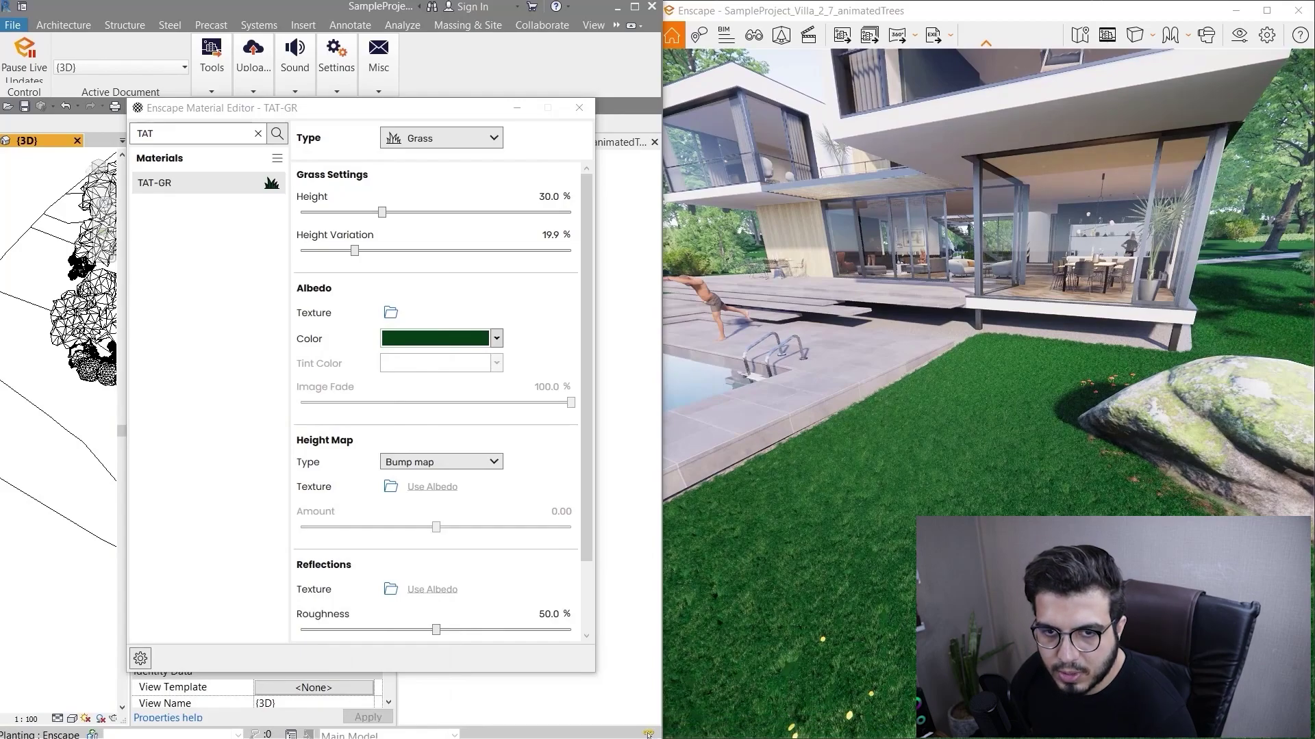
key("super+e")
left_click(308, 316)
double_click(308, 315)
scroll(673, 423, "up", 2, "ctrl")
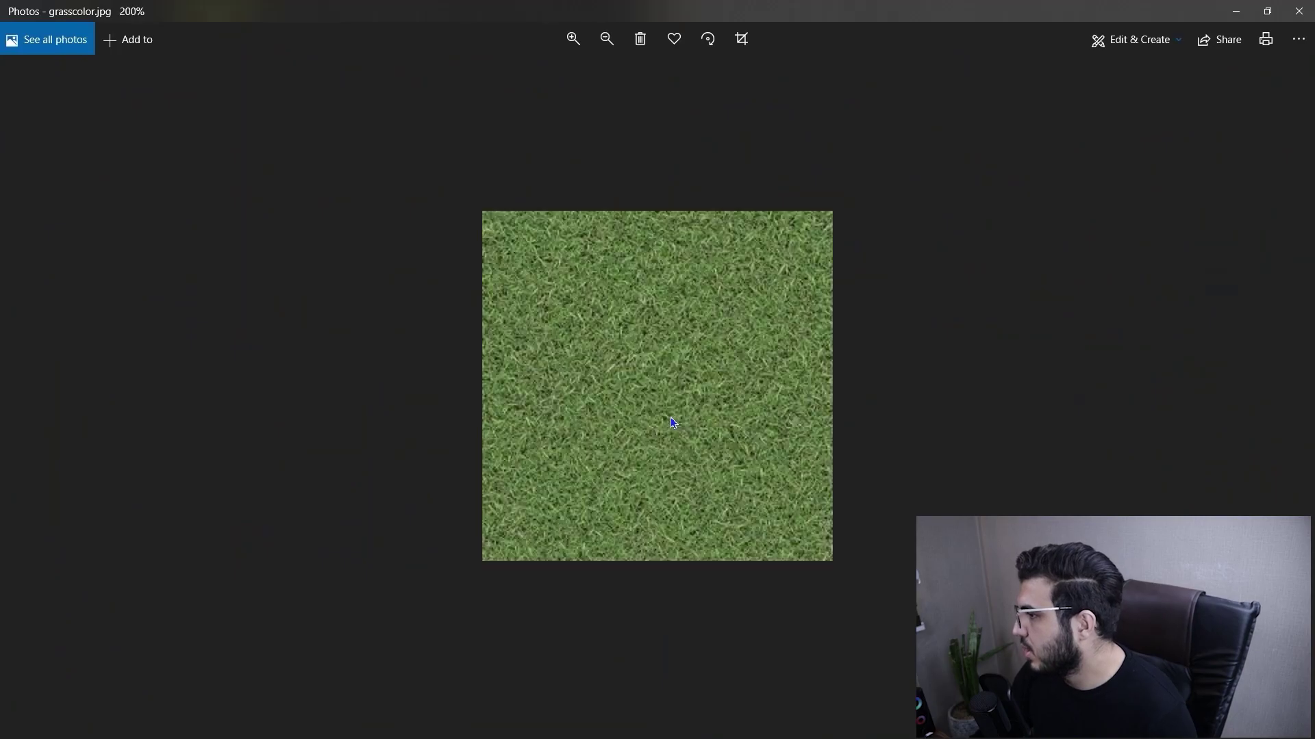
scroll(552, 484, "down", 2, "ctrl")
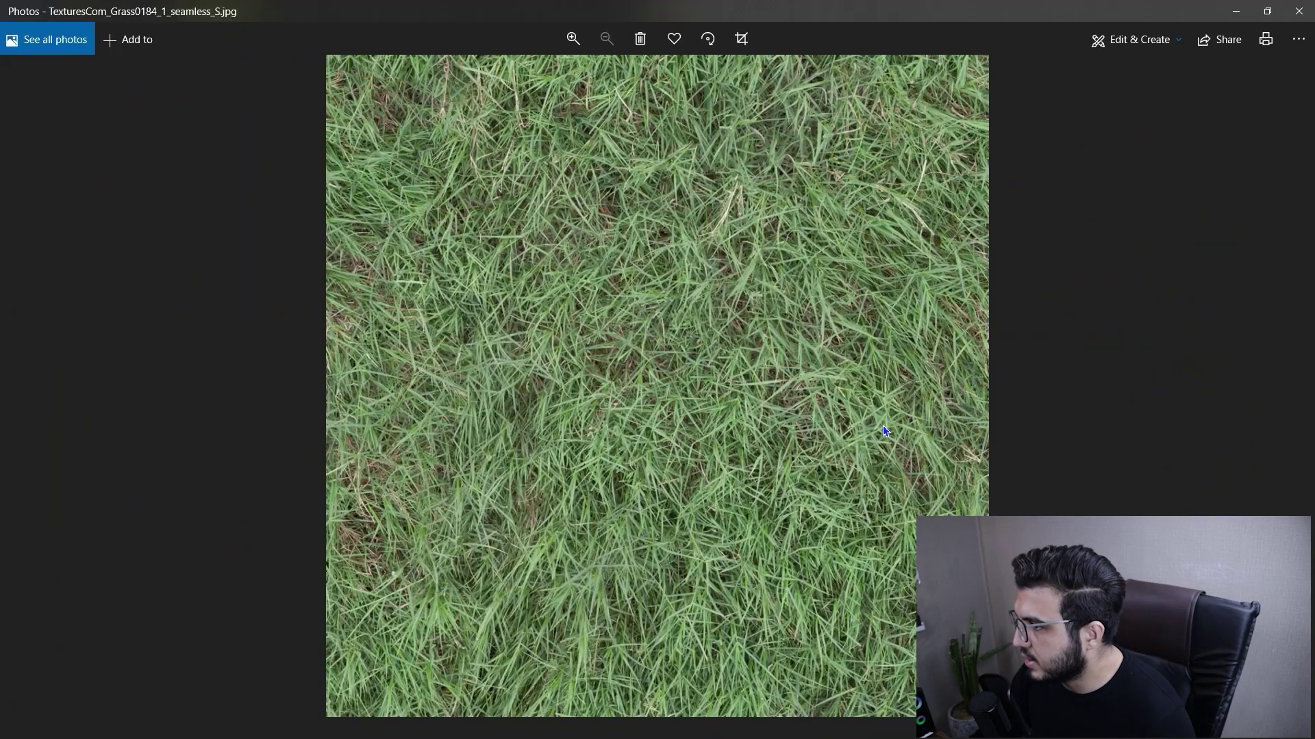
- Compare the TexturesCom_Grass0184 images, then close the photo viewer and put the file window away
scroll(884, 432, "up", 2, "ctrl")
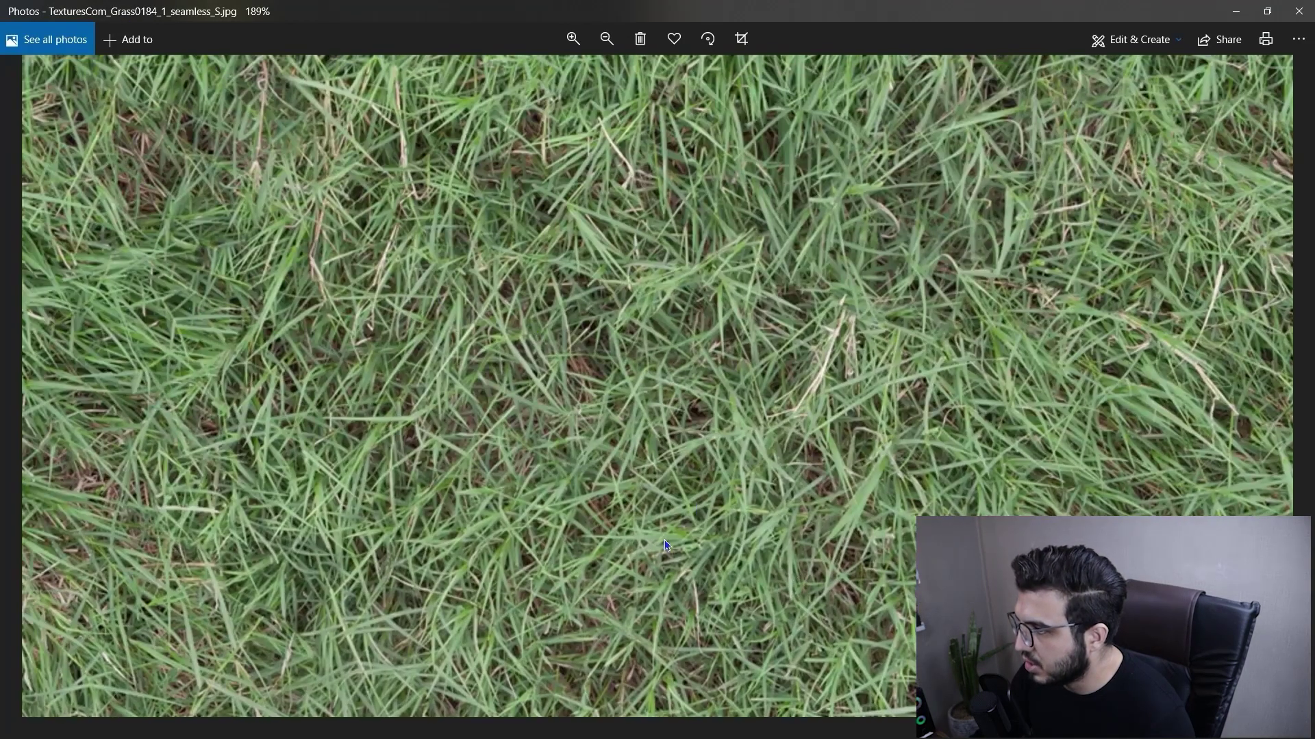
scroll(520, 364, "down", 2, "ctrl")
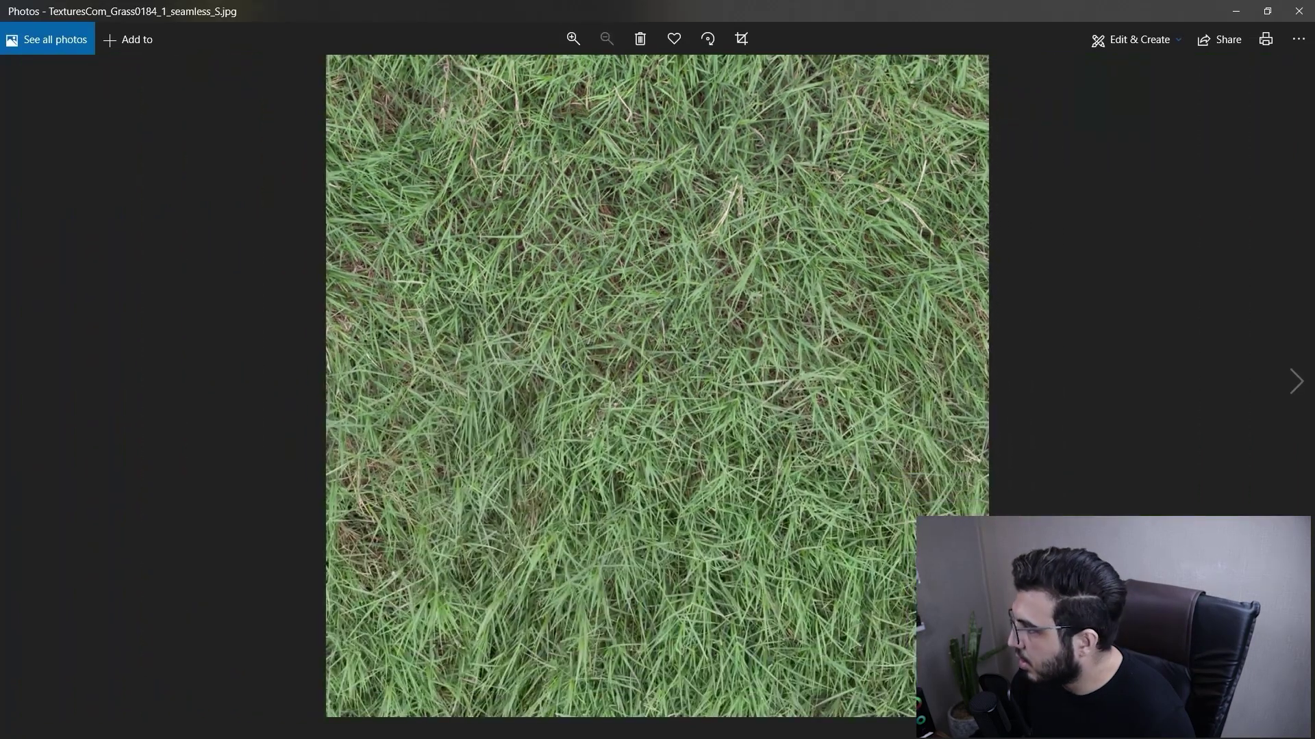
left_click(1309, 380)
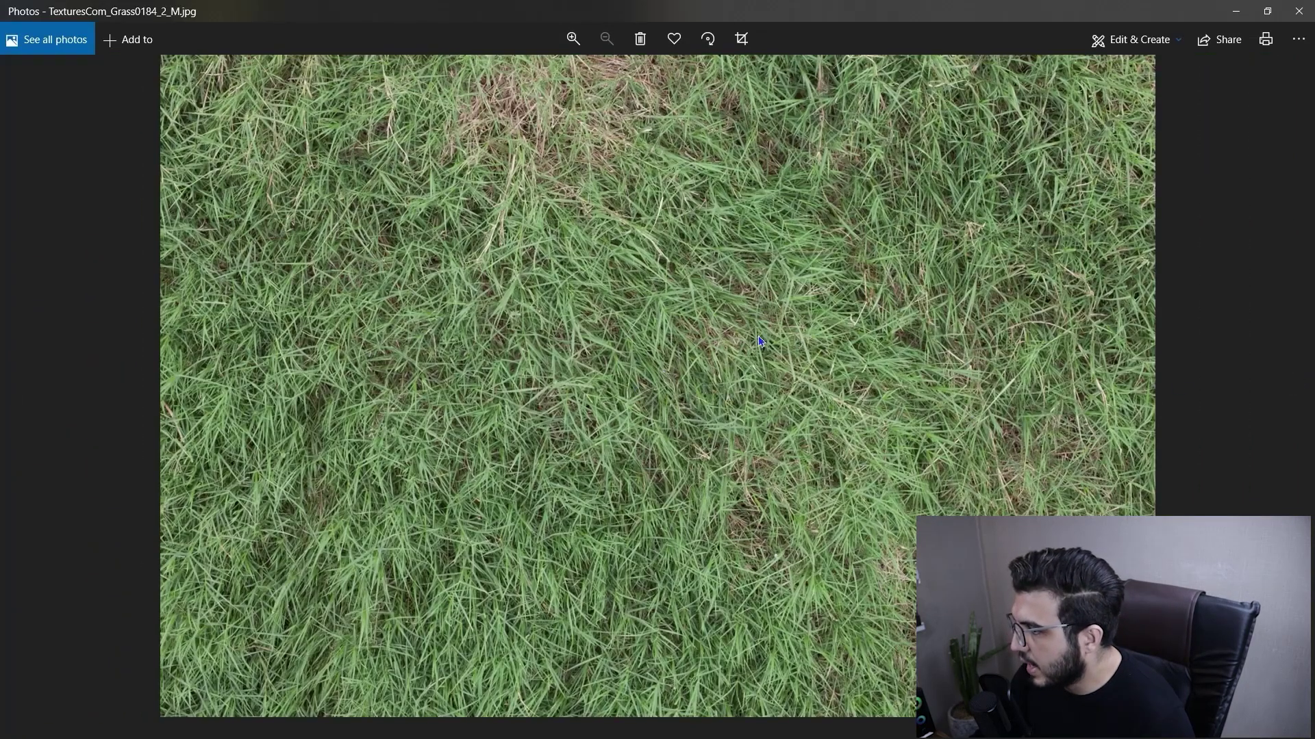
left_click(1310, 407)
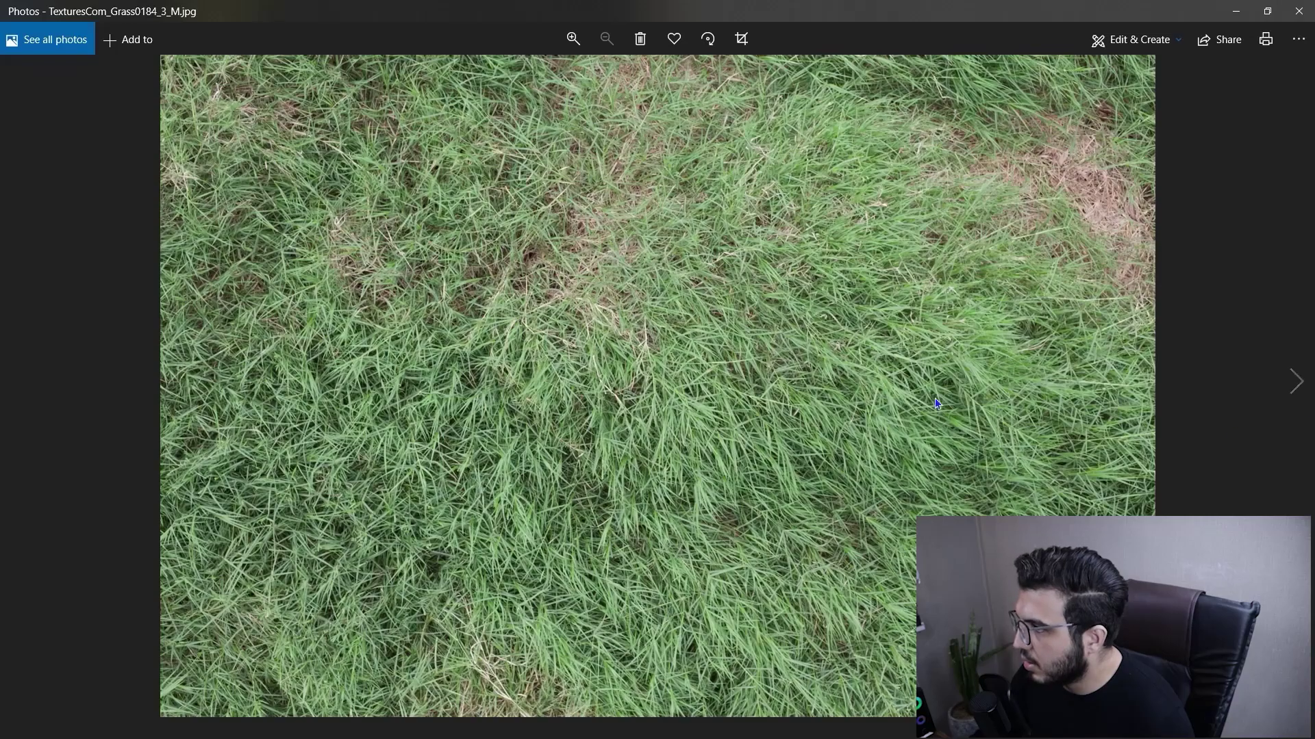
left_click(1306, 355)
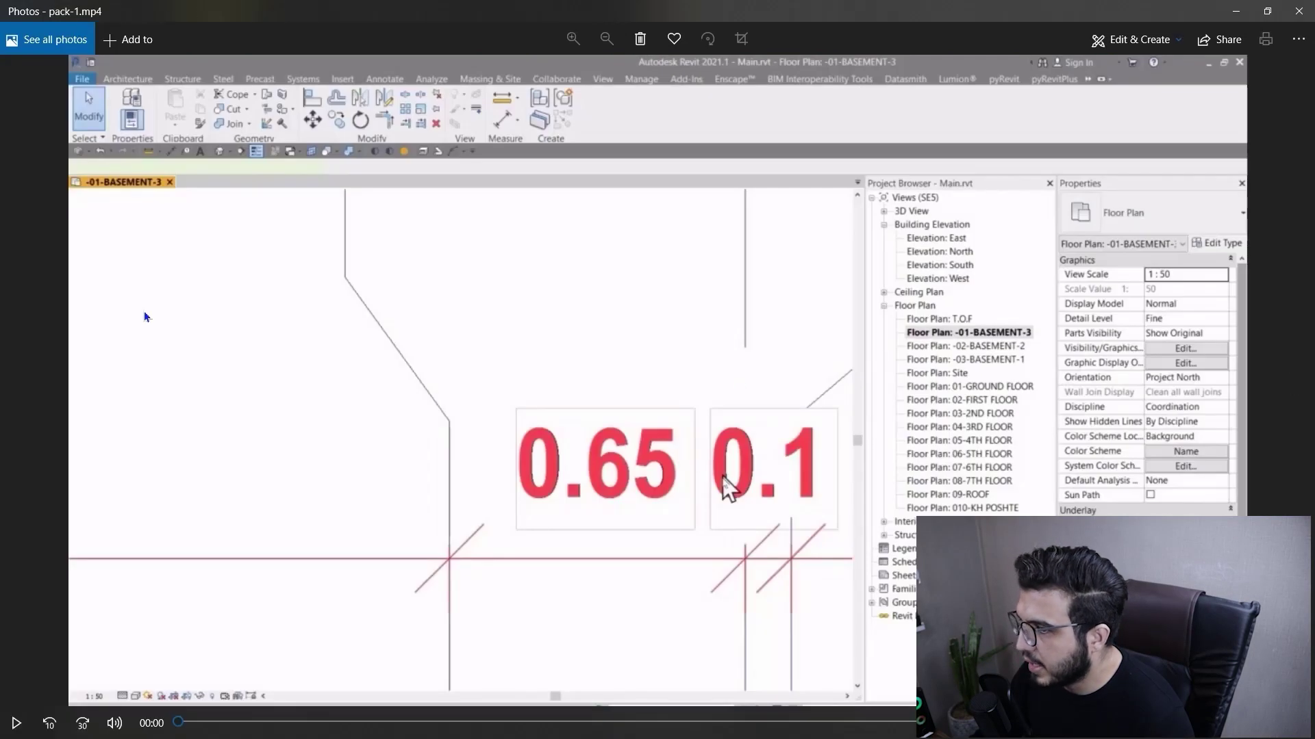
left_click(31, 389)
left_click(30, 389)
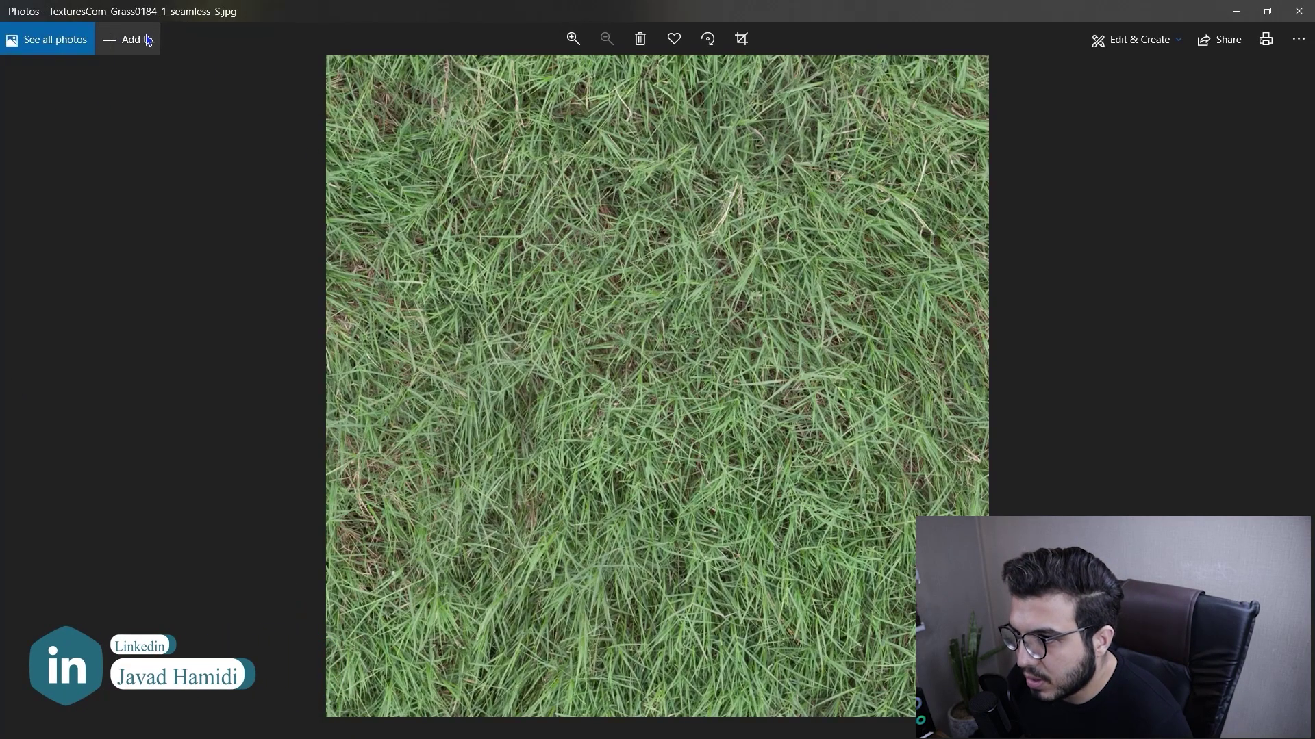
left_click(1300, 11)
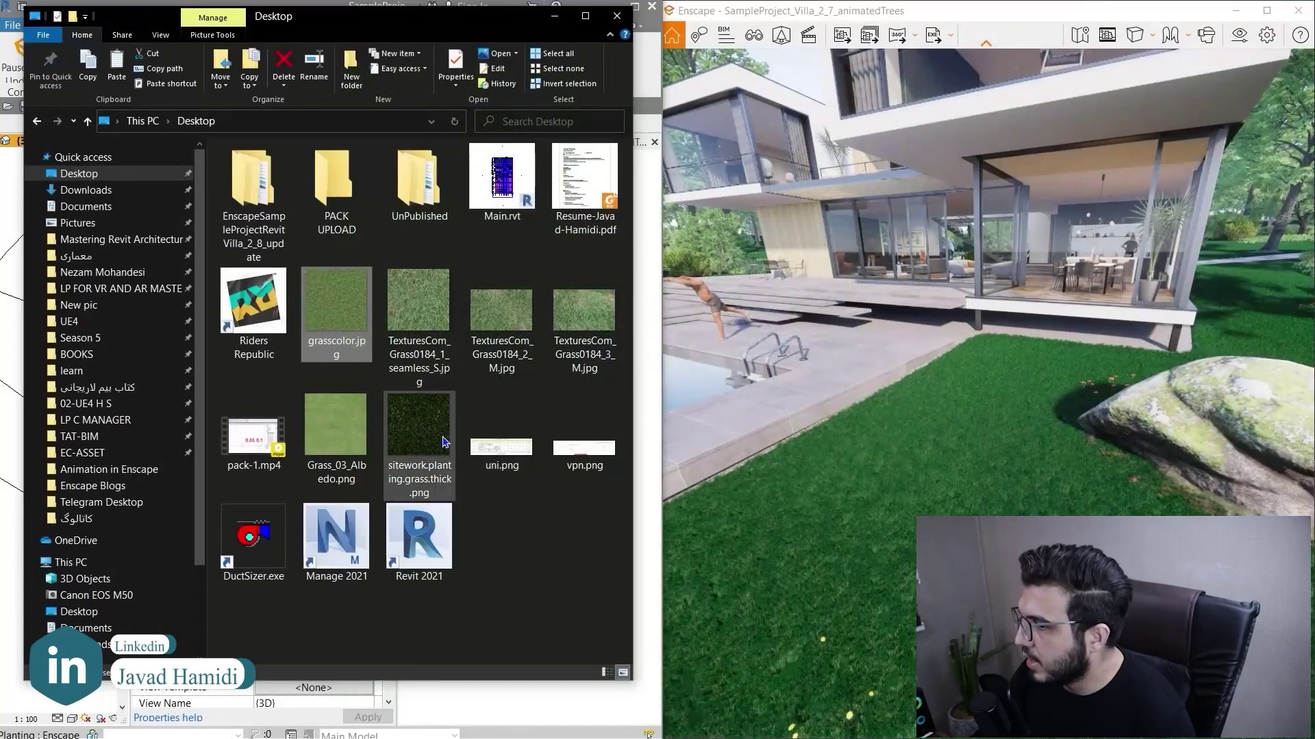
left_click(553, 16)
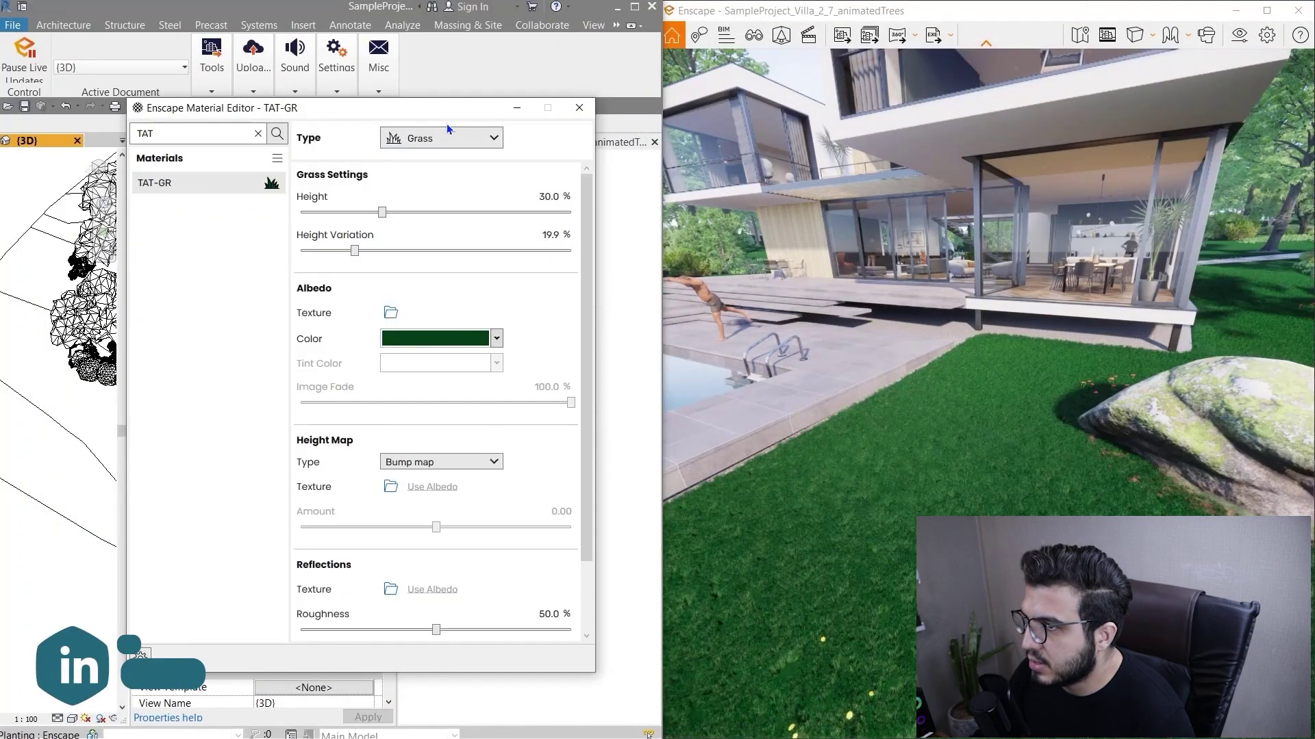
- Load TexturesCom_Grass0184_1_seamless_S.jpg from the Desktop as the TAT-GR material's albedo texture
left_click_drag(444, 111, 417, 92)
left_click(362, 293)
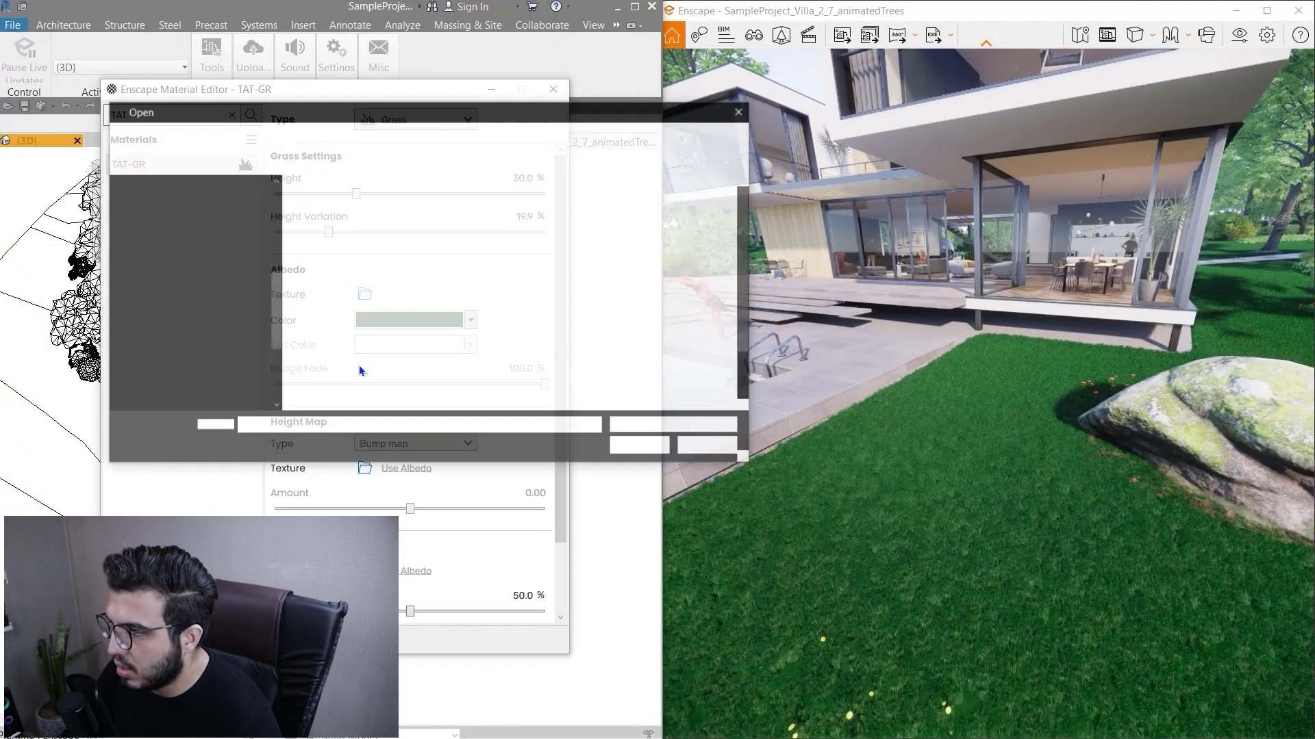
left_click(195, 362)
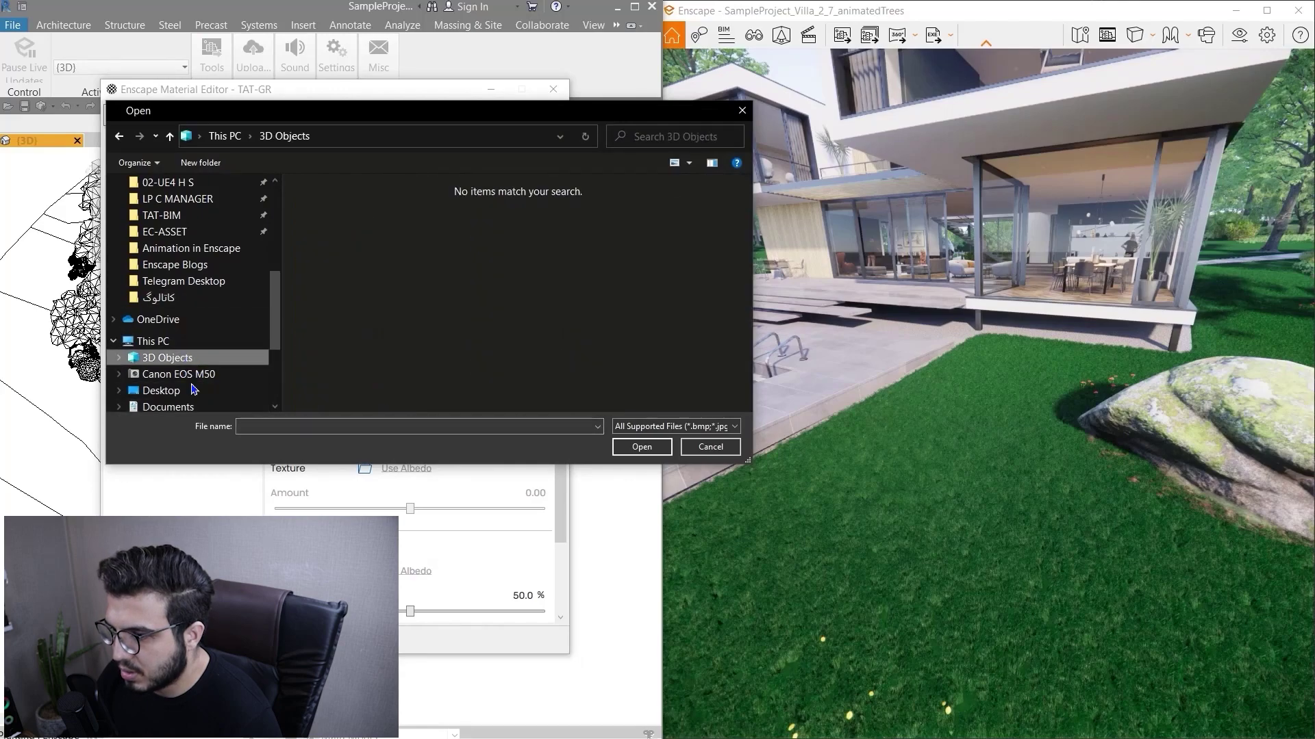
left_click(162, 391)
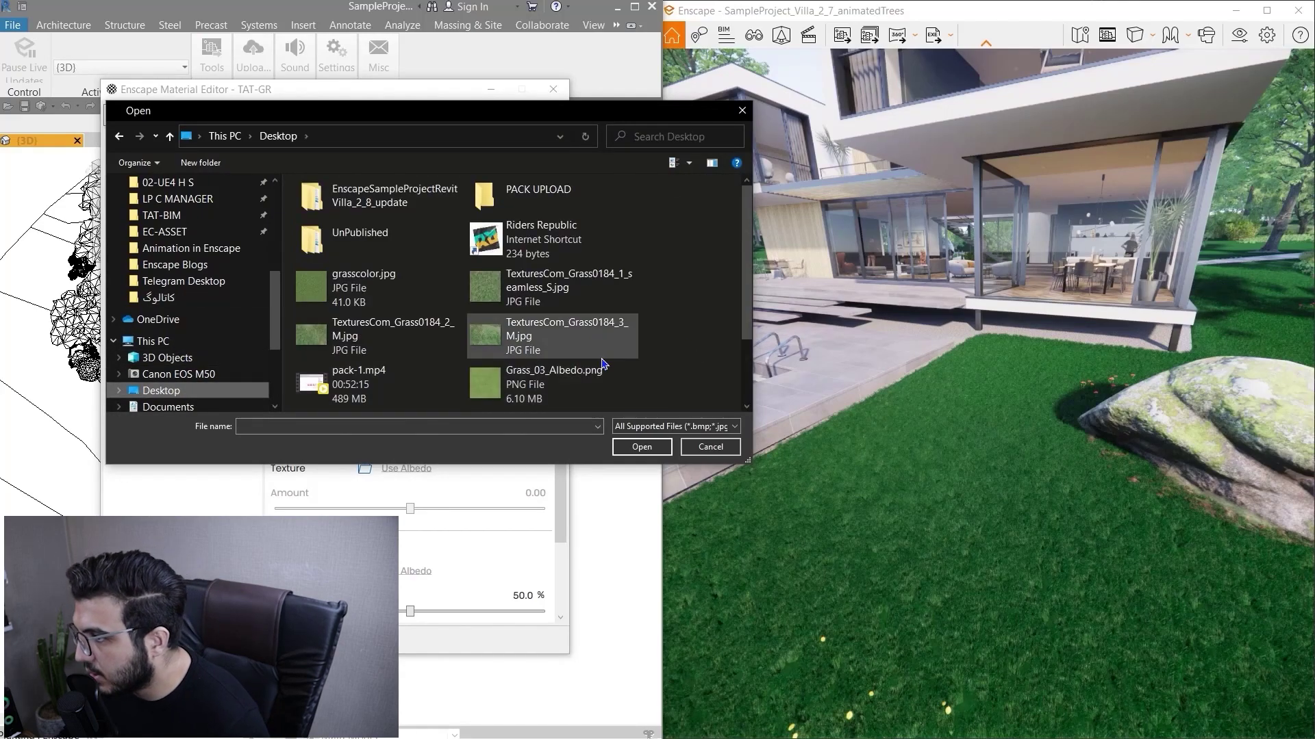
left_click(547, 287)
left_click(641, 446)
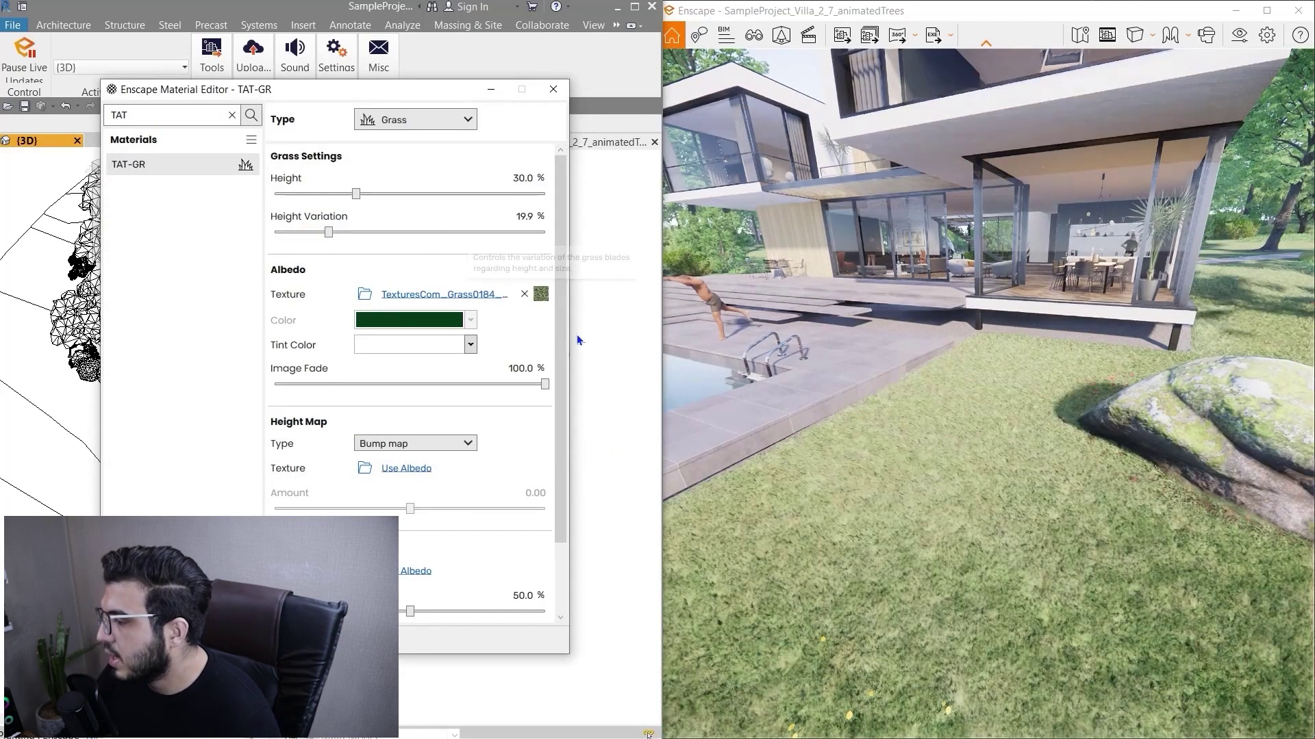
- Fly over the lawn in the render and examine how the grass texture repeats from above and up close
mouse_move(957, 525)
left_mouse_down()
mouse_move(1007, 524)
mouse_move(1019, 625)
mouse_move(1006, 613)
mouse_move(1021, 612)
left_mouse_up()
key("s")
key("s")
key("w")
key("w")
key("s")
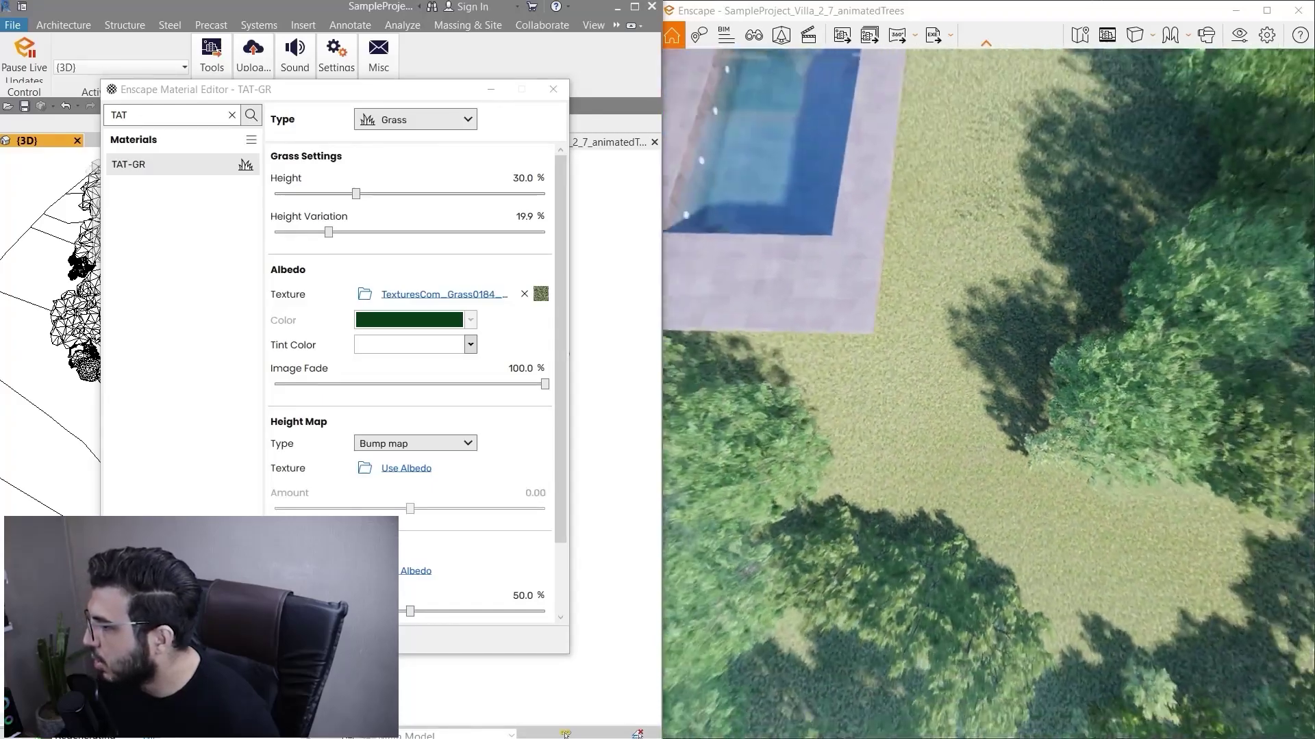
key("w")
key("q")
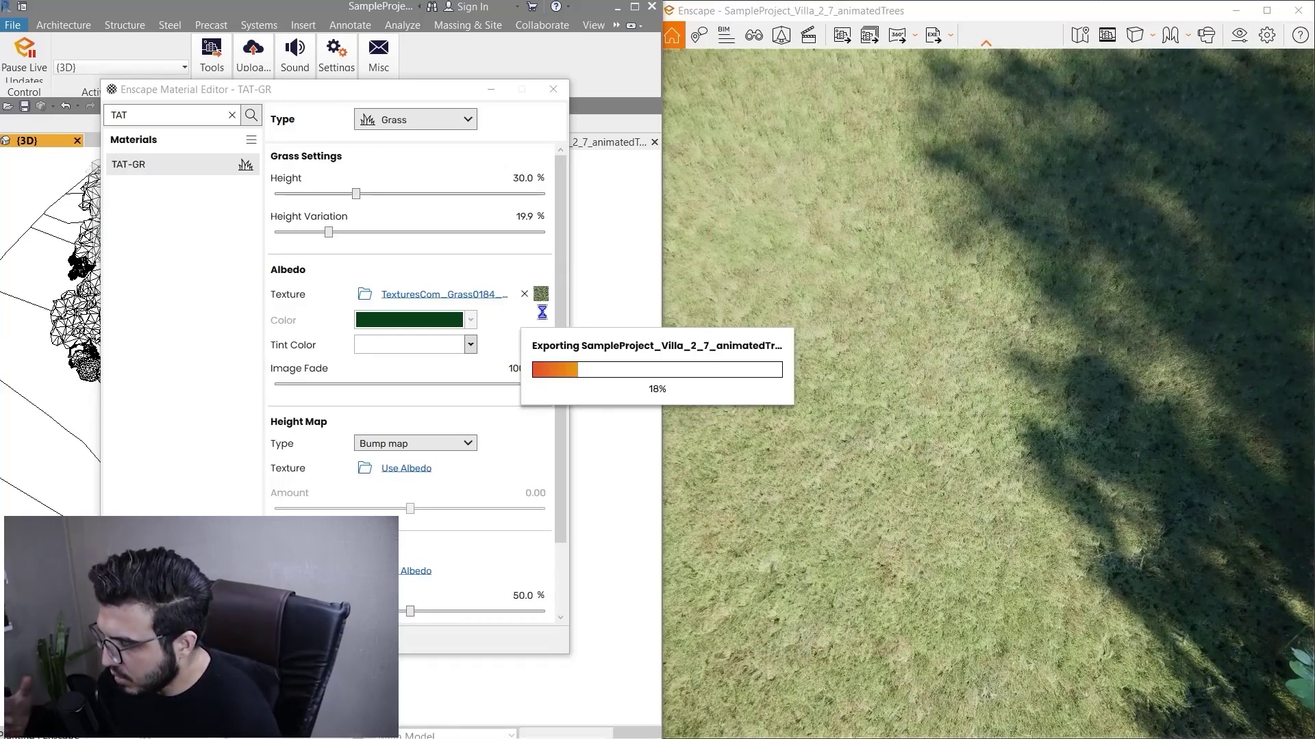
- Pause Enscape's live updates and set the albedo texture's width and height to 20 m
left_click(543, 298)
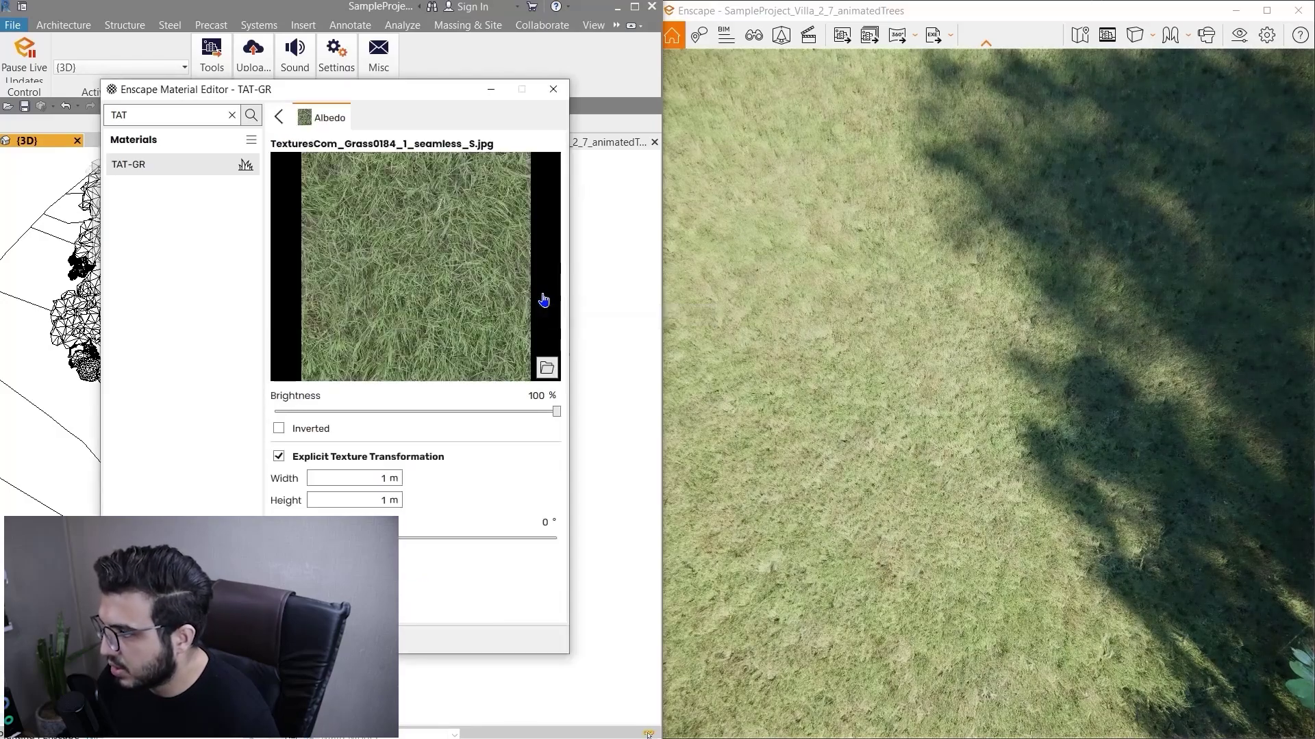
left_click(10, 48)
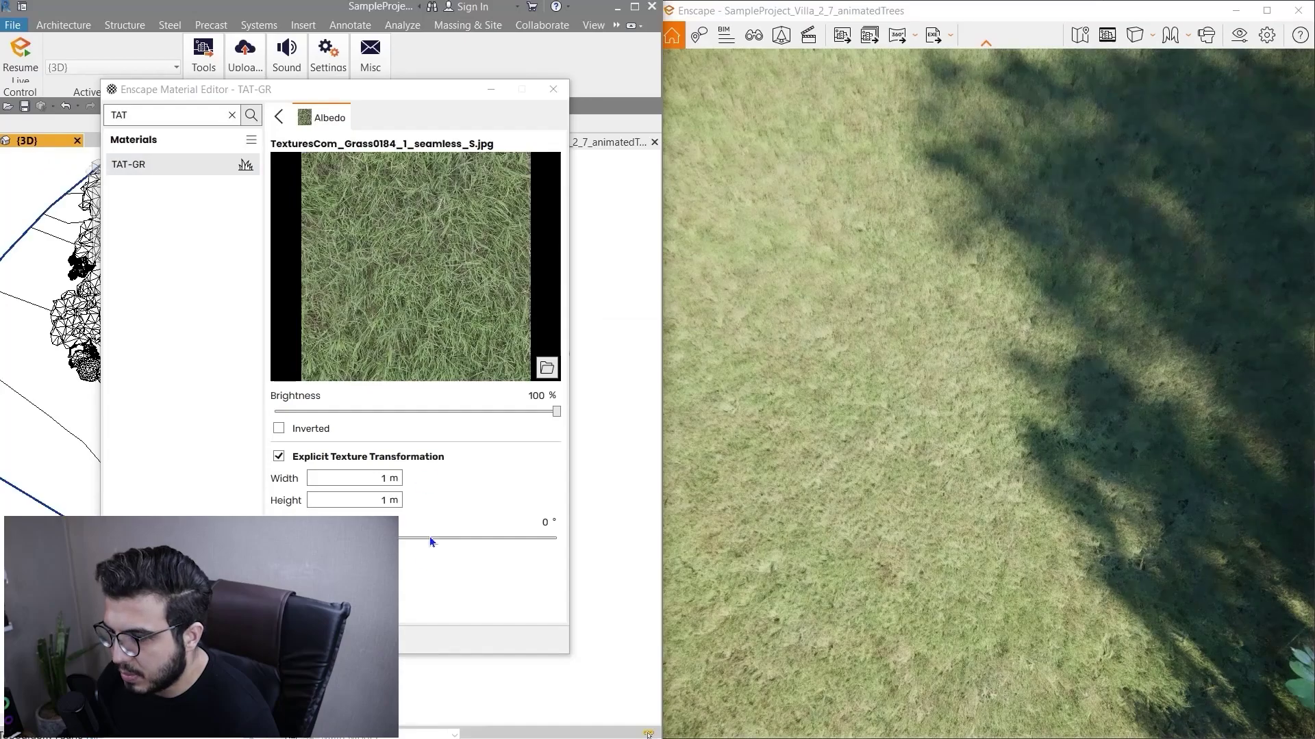
left_click(355, 480)
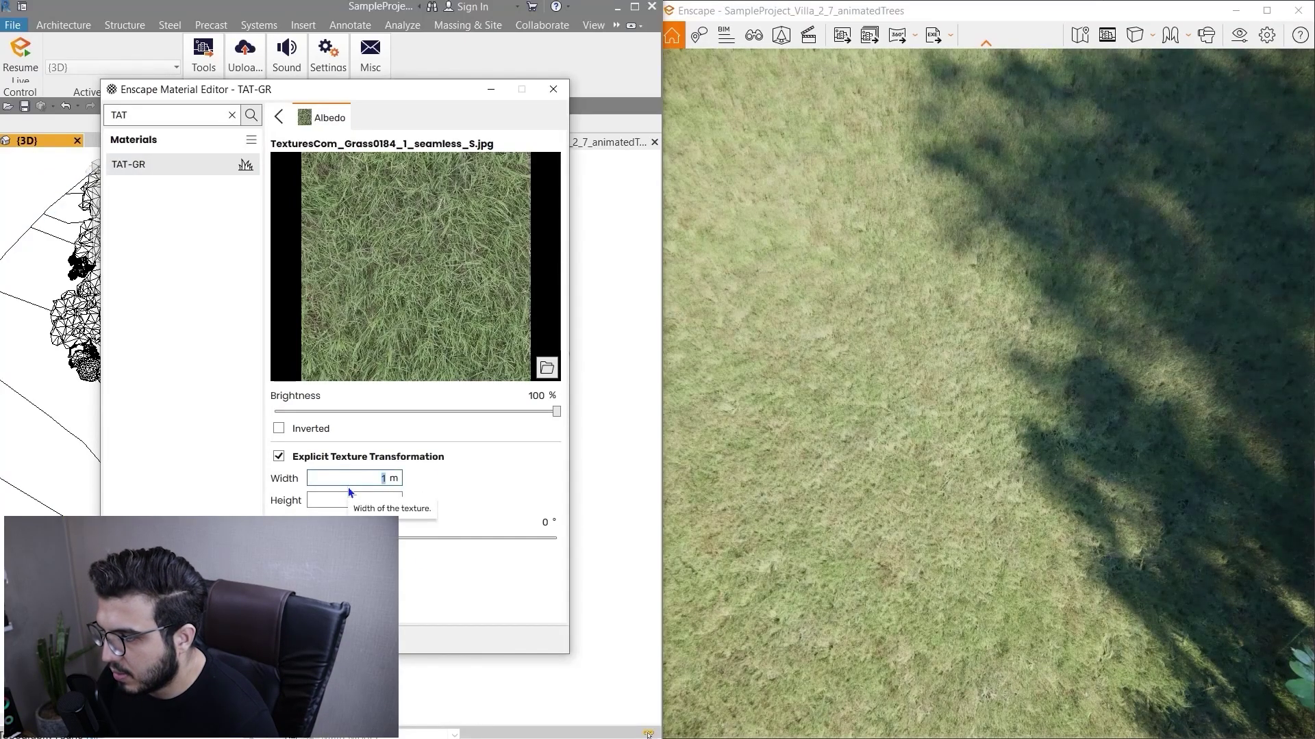
type("20")
left_click(363, 500)
type("20")
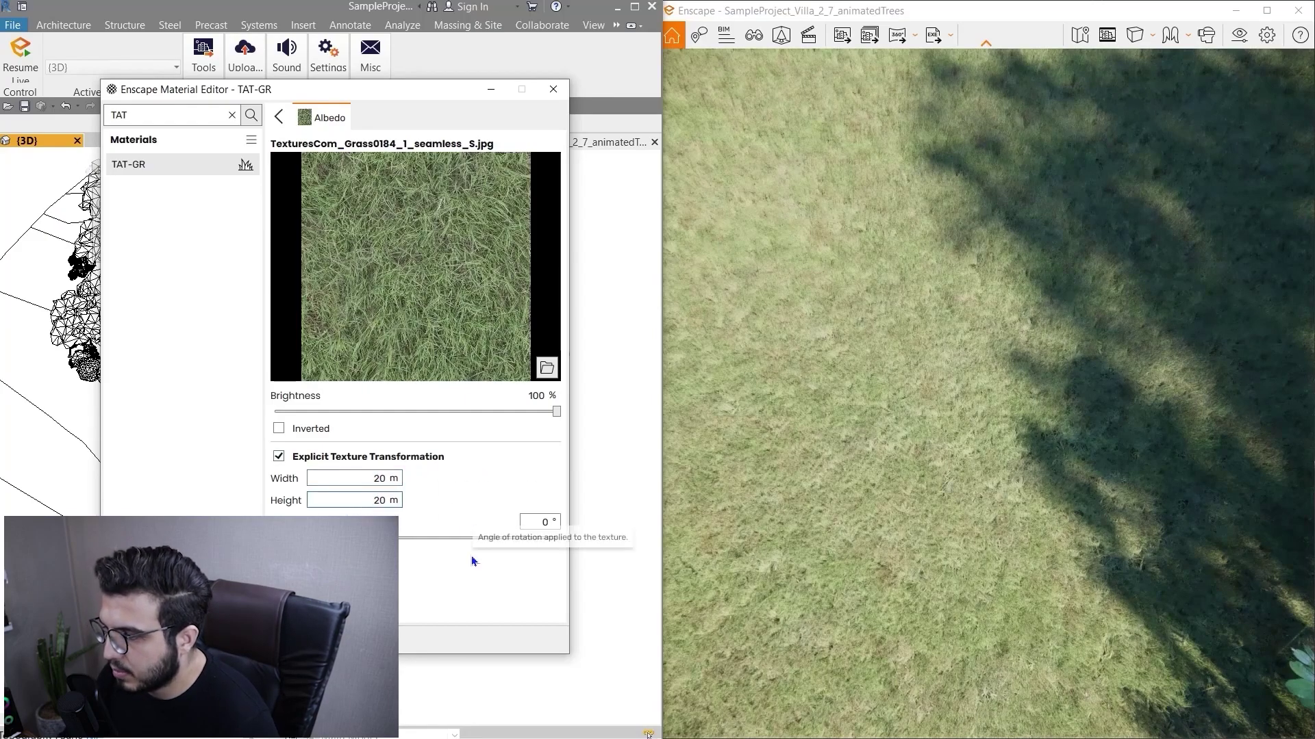
- Resume Enscape's live updates and examine the rescaled grass texture on the lawn from above and near the ground
left_click(21, 58)
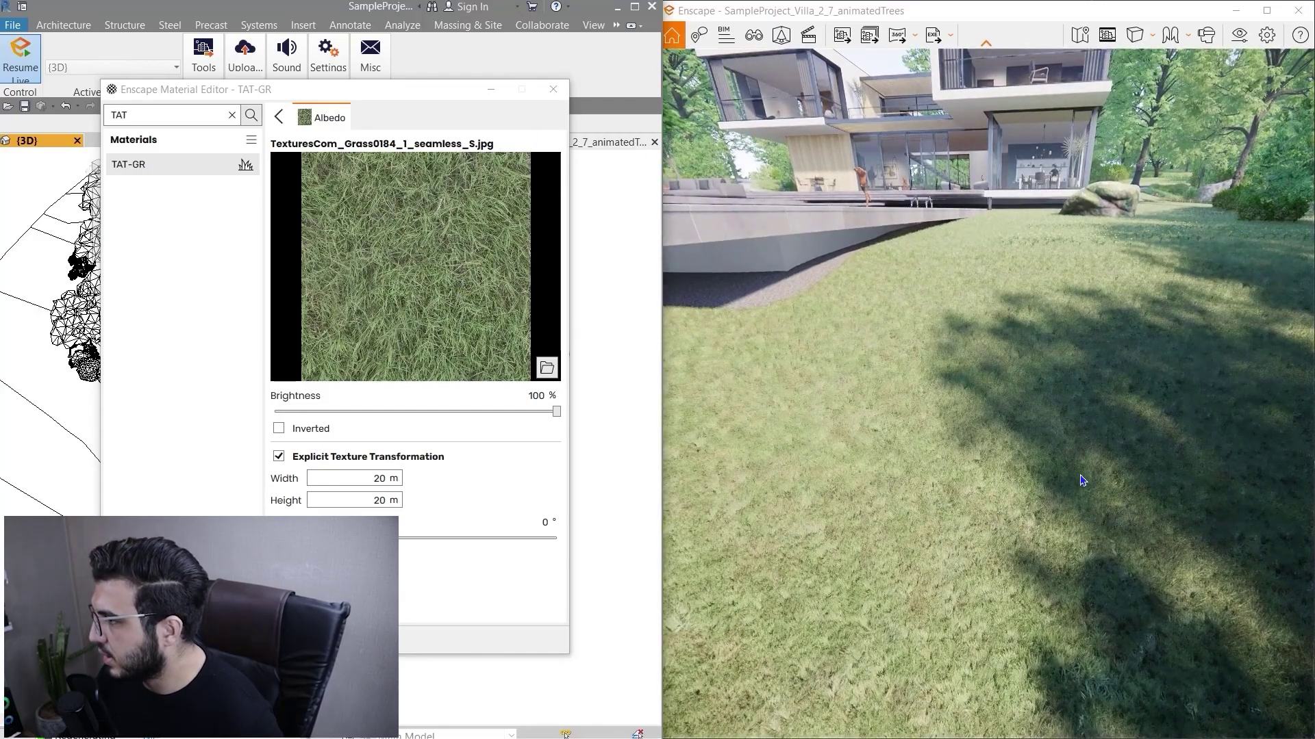
left_click_drag(1077, 482, 1075, 561)
key("s")
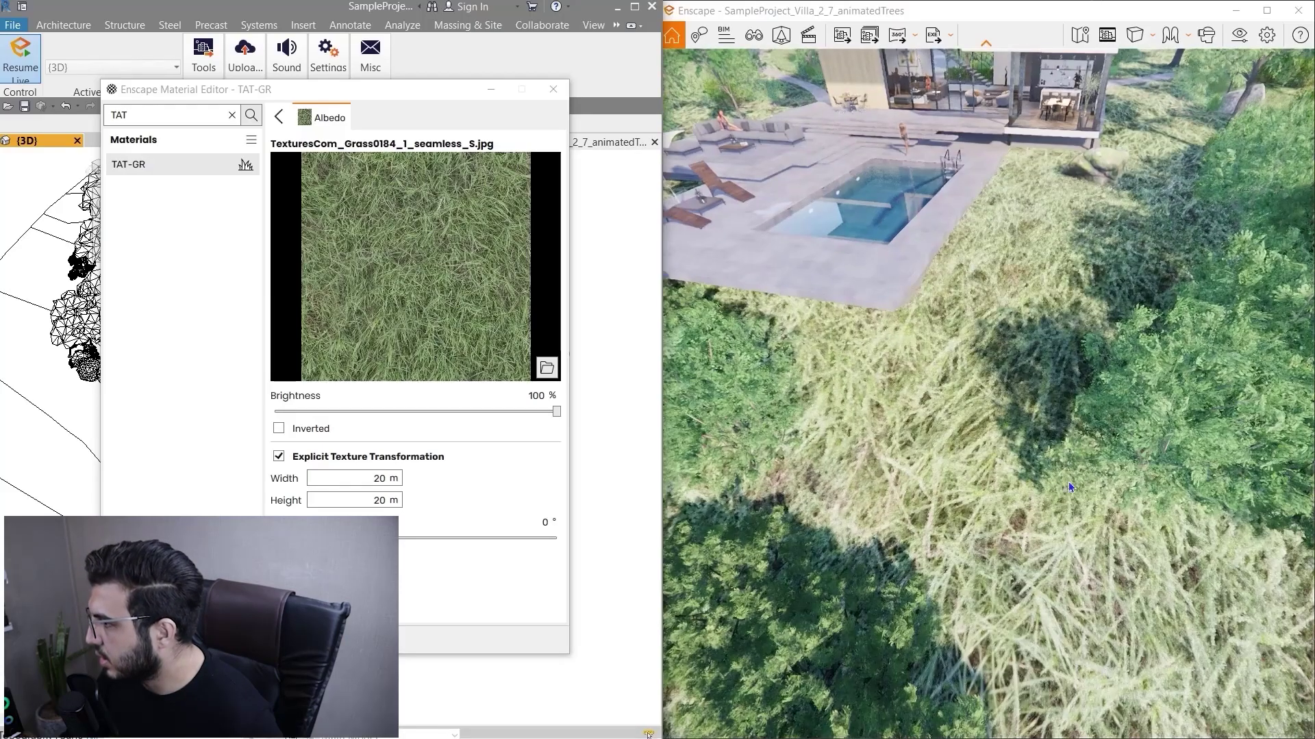
key("w")
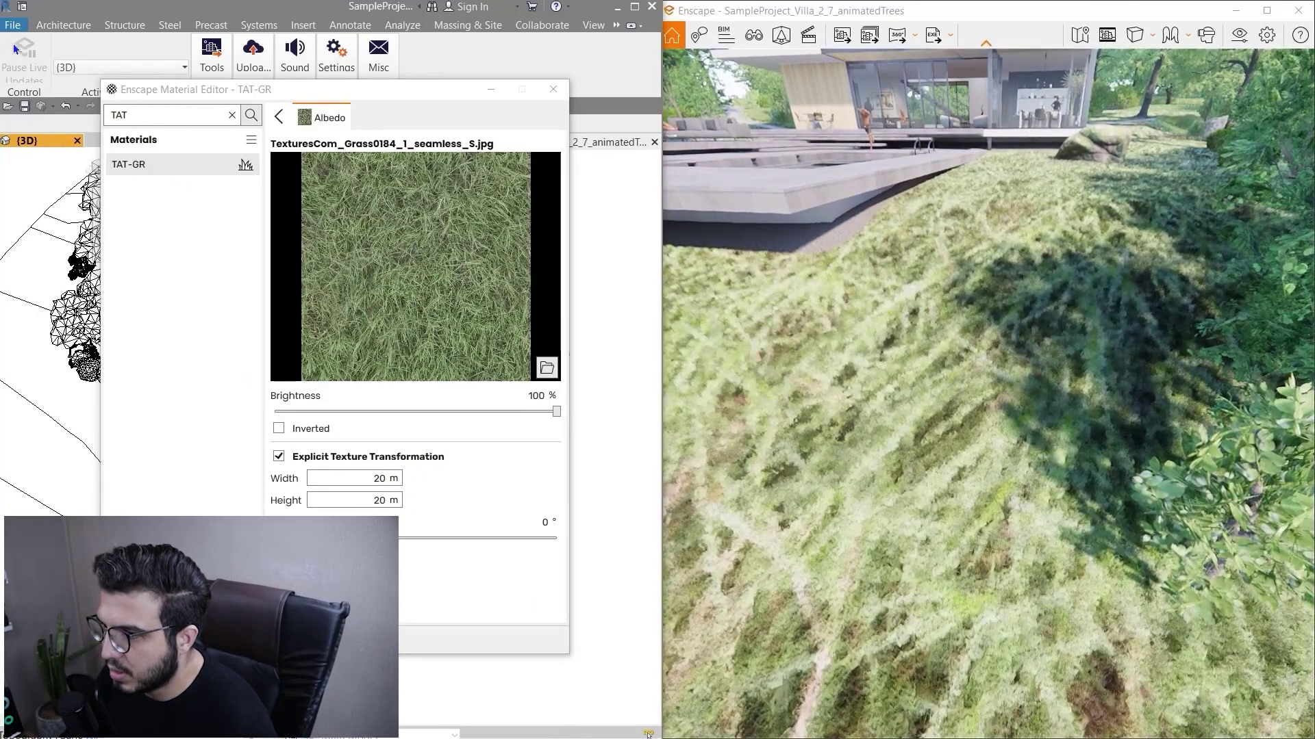
- Pause Enscape's live updates, set the albedo texture's width and height to 5 m, and resume the updates
left_click(34, 48)
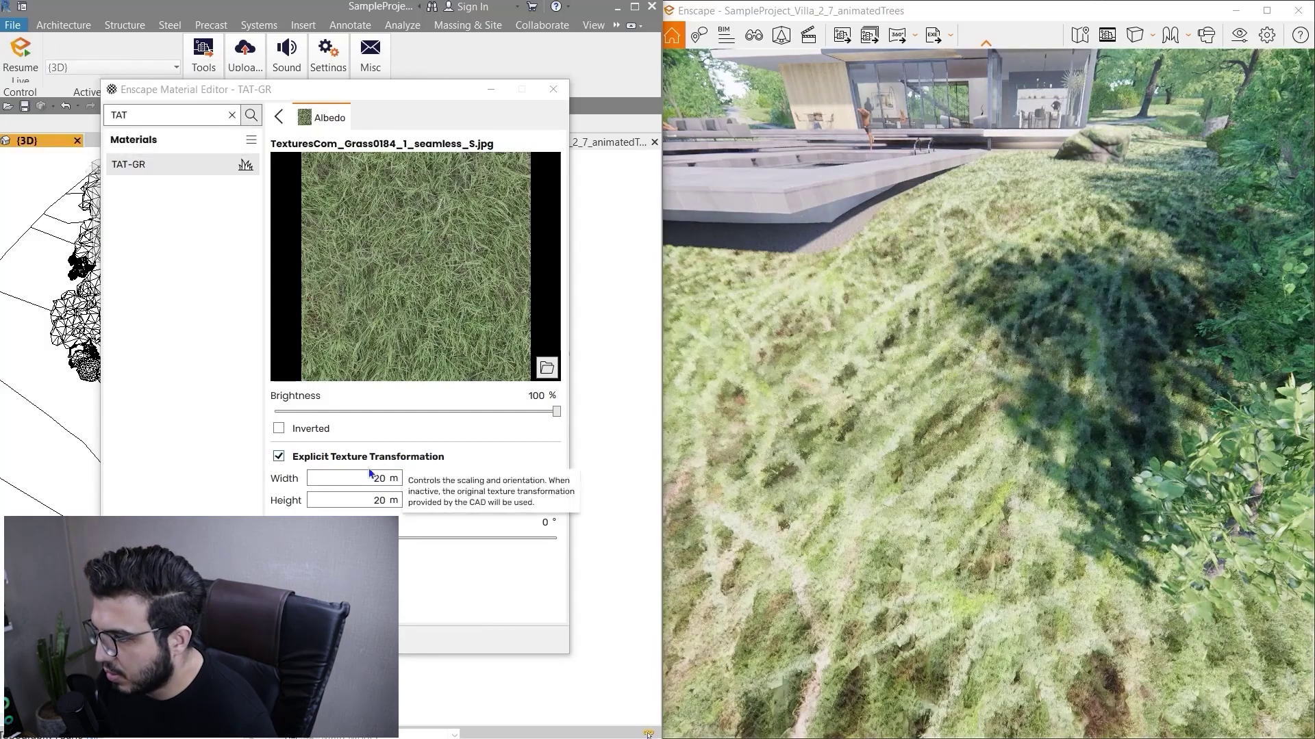
left_click(360, 475)
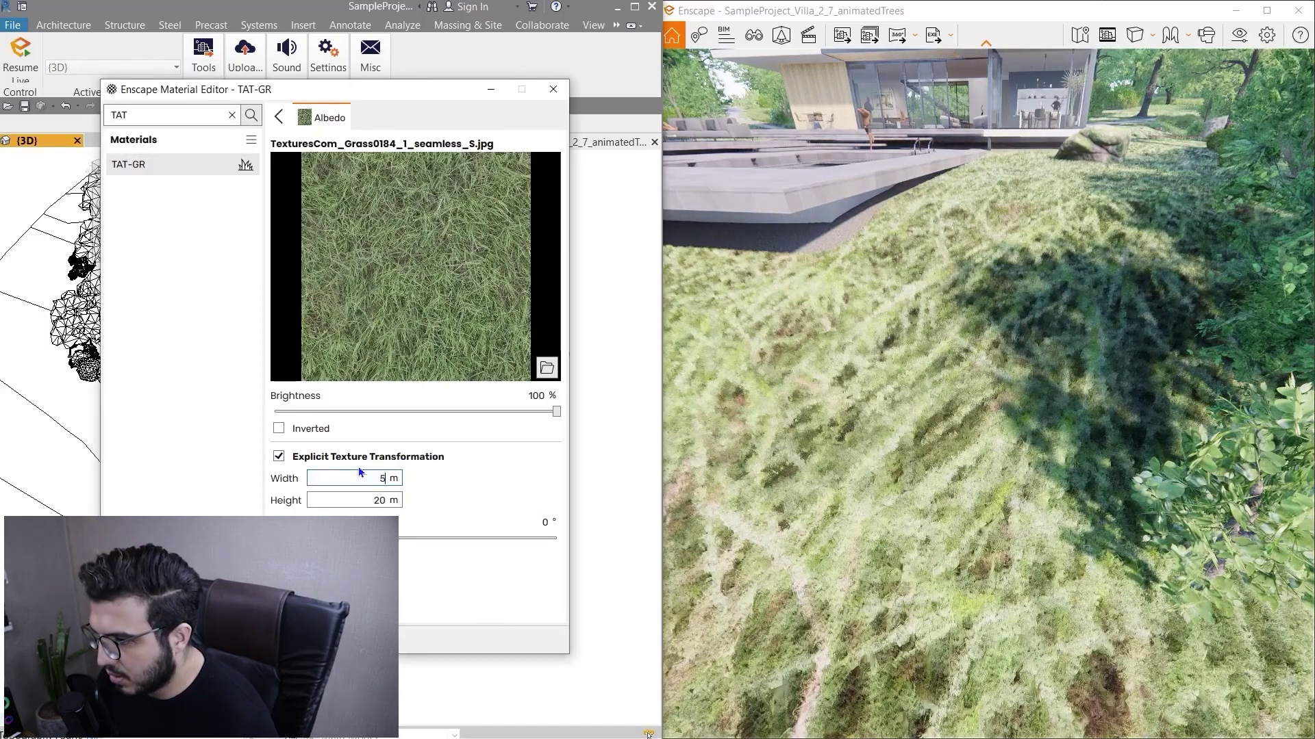
type("5")
left_click(342, 497)
type("5")
left_click(15, 55)
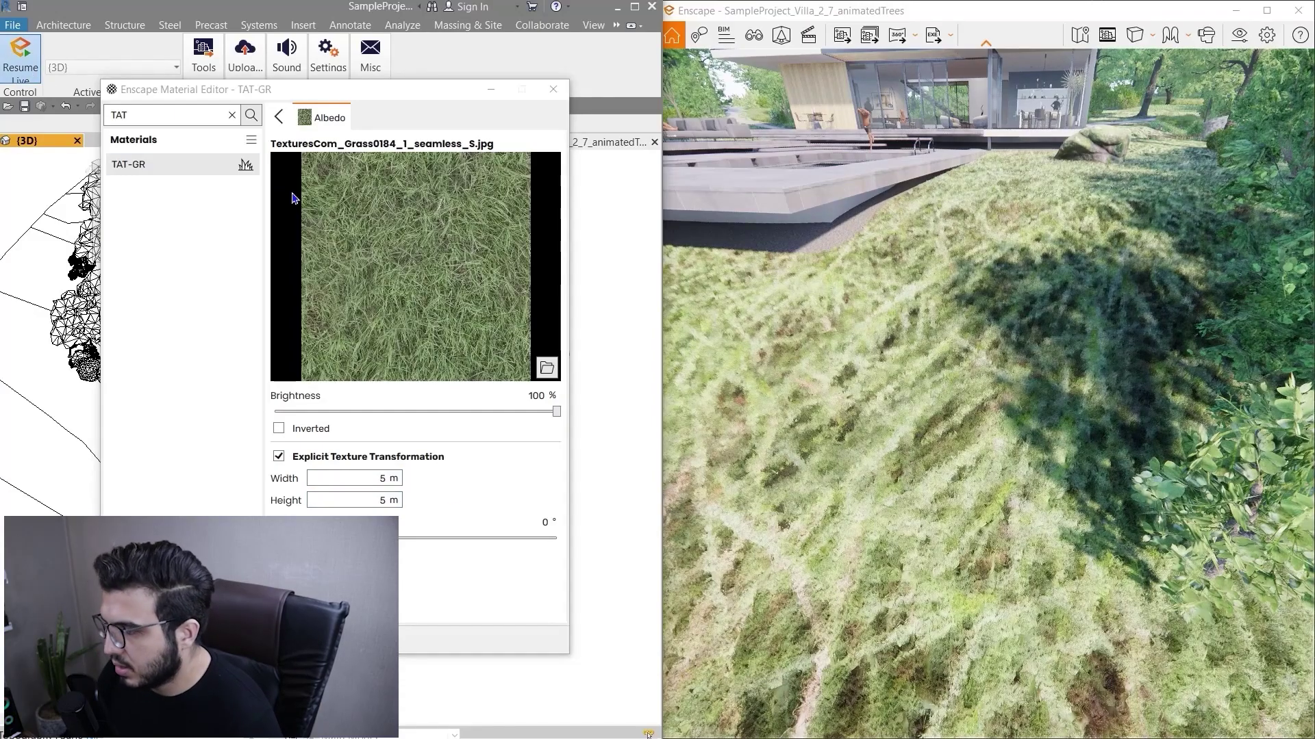
- Fly around the lawn, pool and villa in the render to judge the grass at its new texture scale
right_click_drag(865, 430, 993, 438)
key("w")
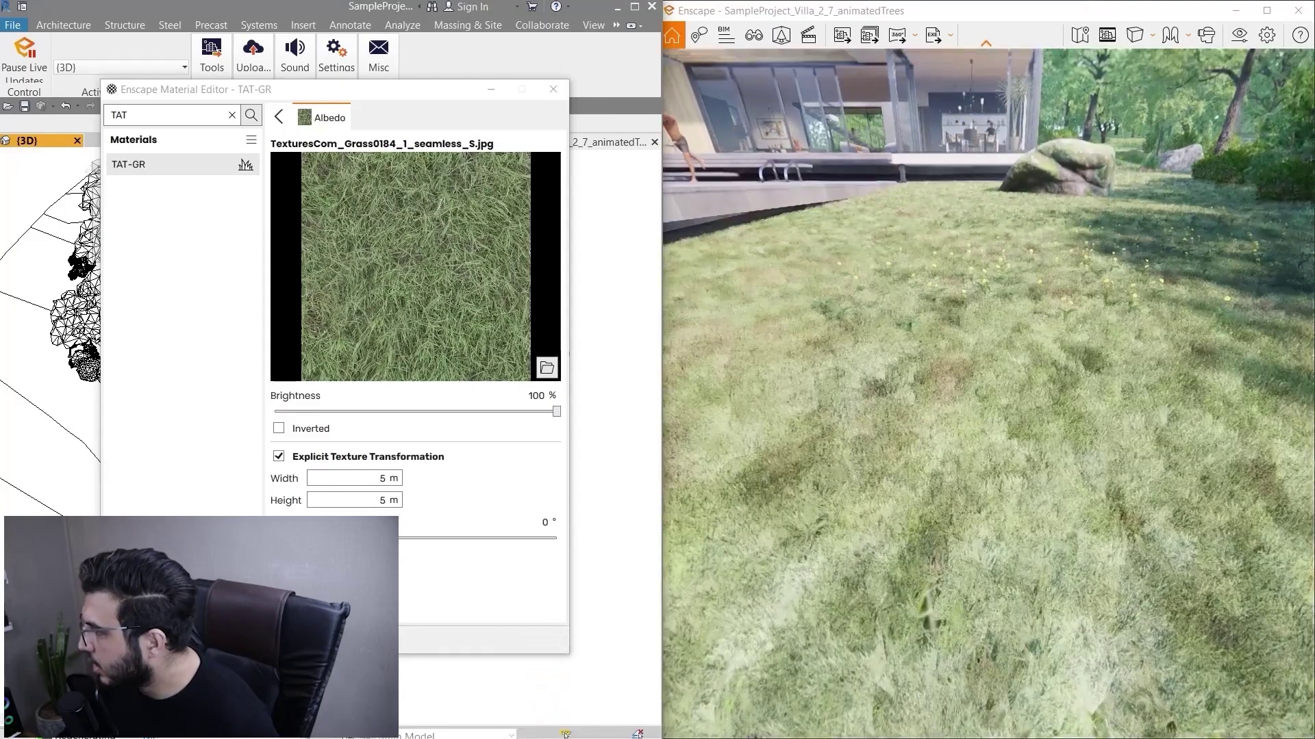
left_click_drag(988, 411, 986, 342)
key("e")
key("s")
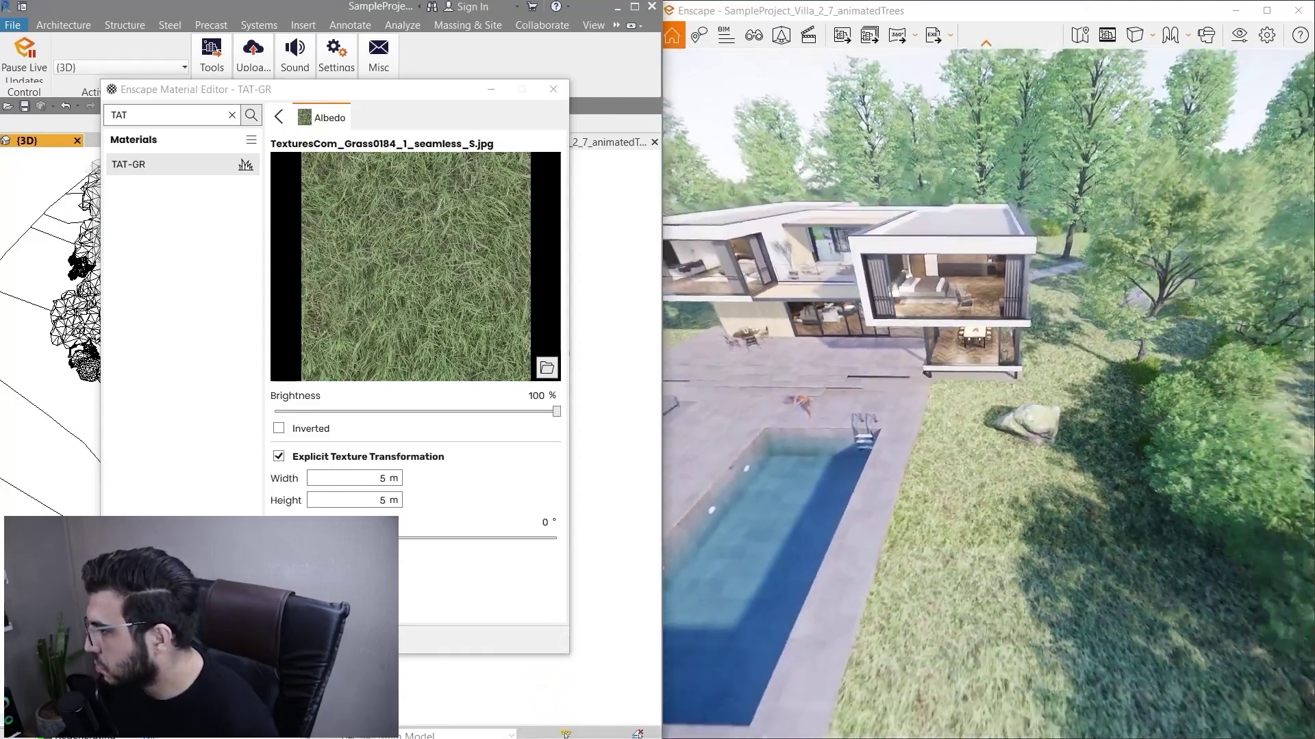
key("q")
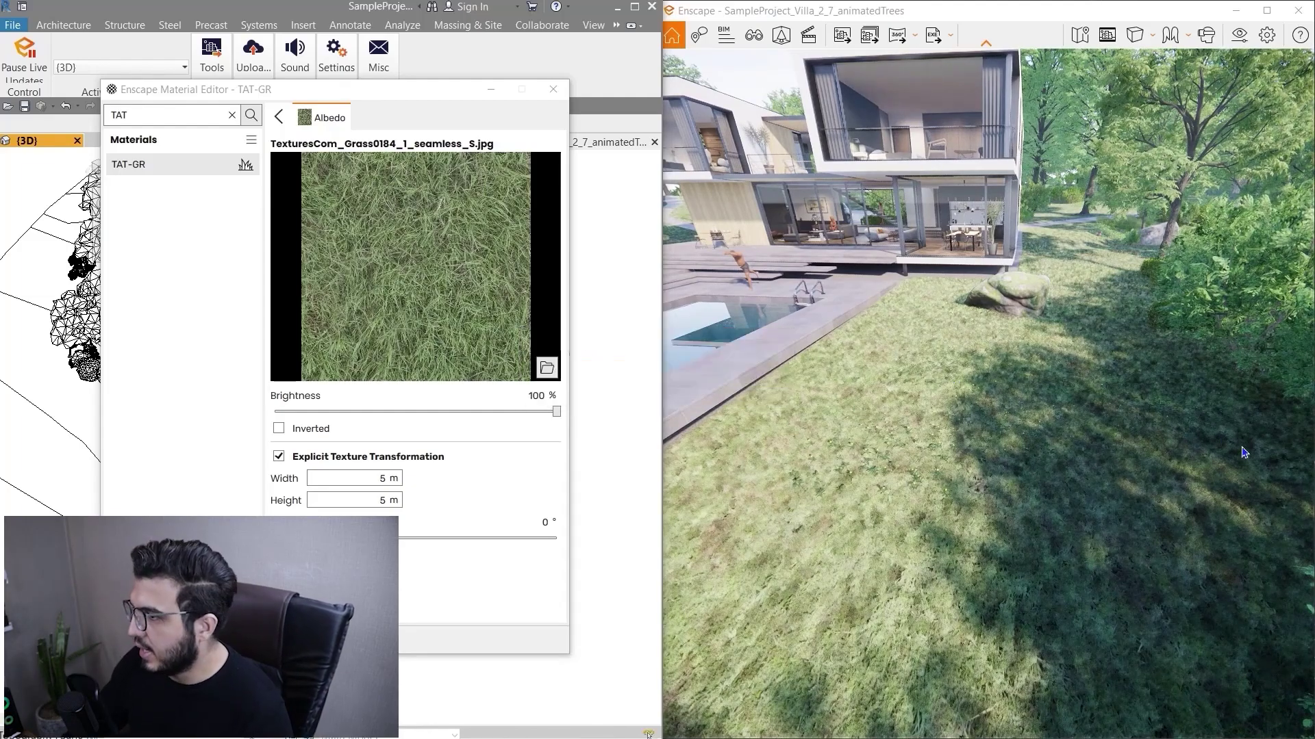
left_click_drag(986, 445, 961, 478)
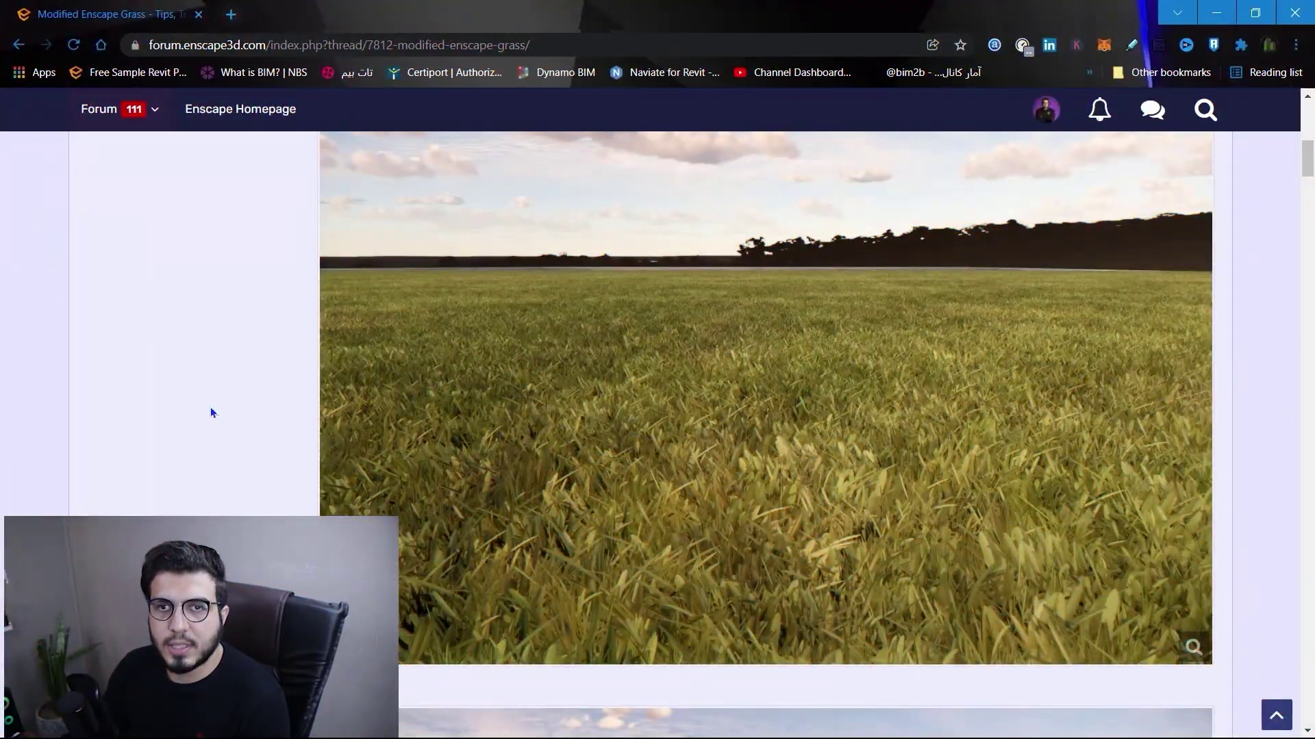
- Compare the old and new grass images in the Modified Enscape Grass forum thread, then put the browser away
scroll(240, 417, "up", 8)
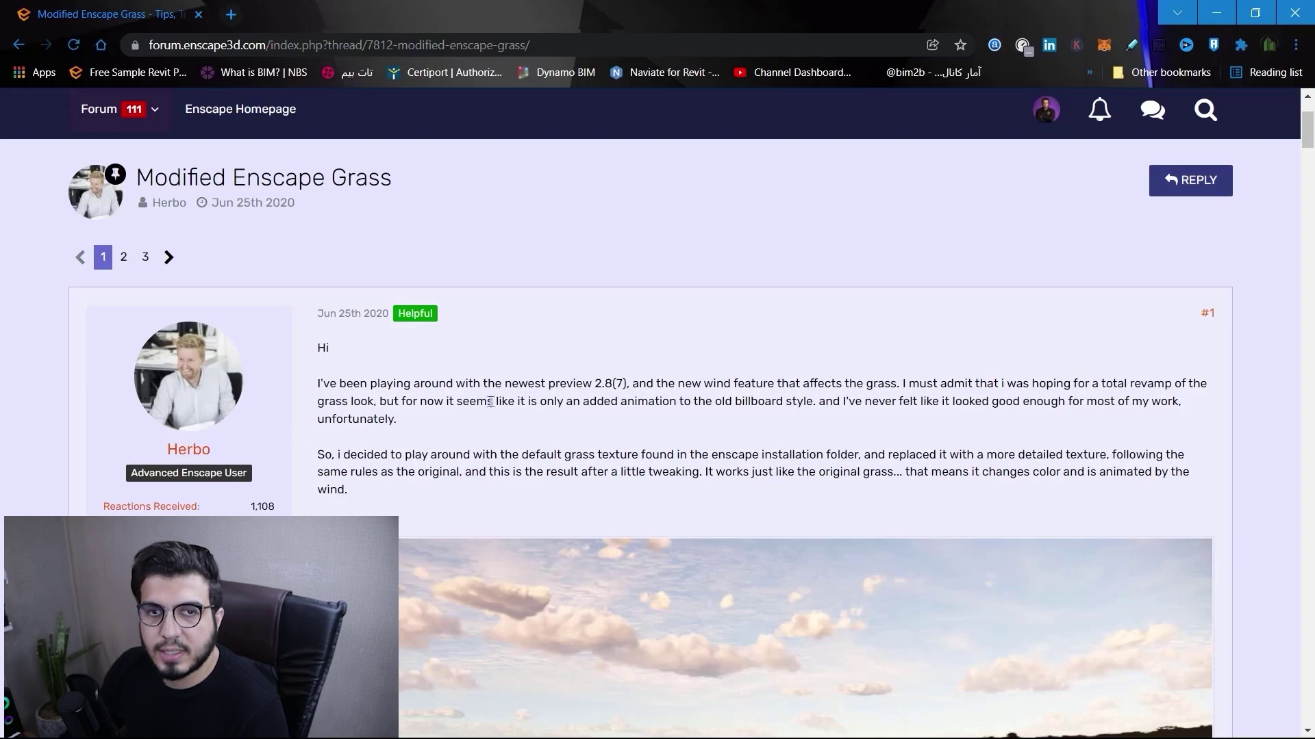
scroll(643, 390, "down", 6)
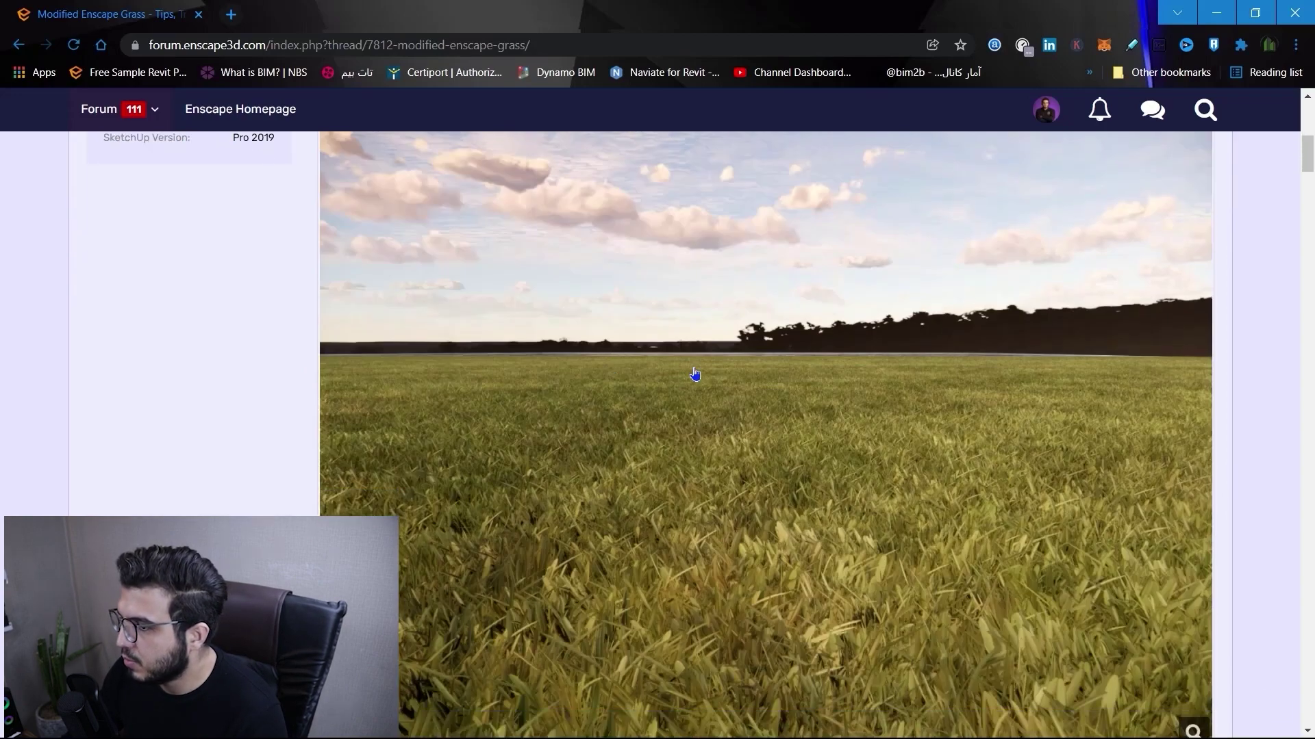
scroll(725, 404, "down", 6)
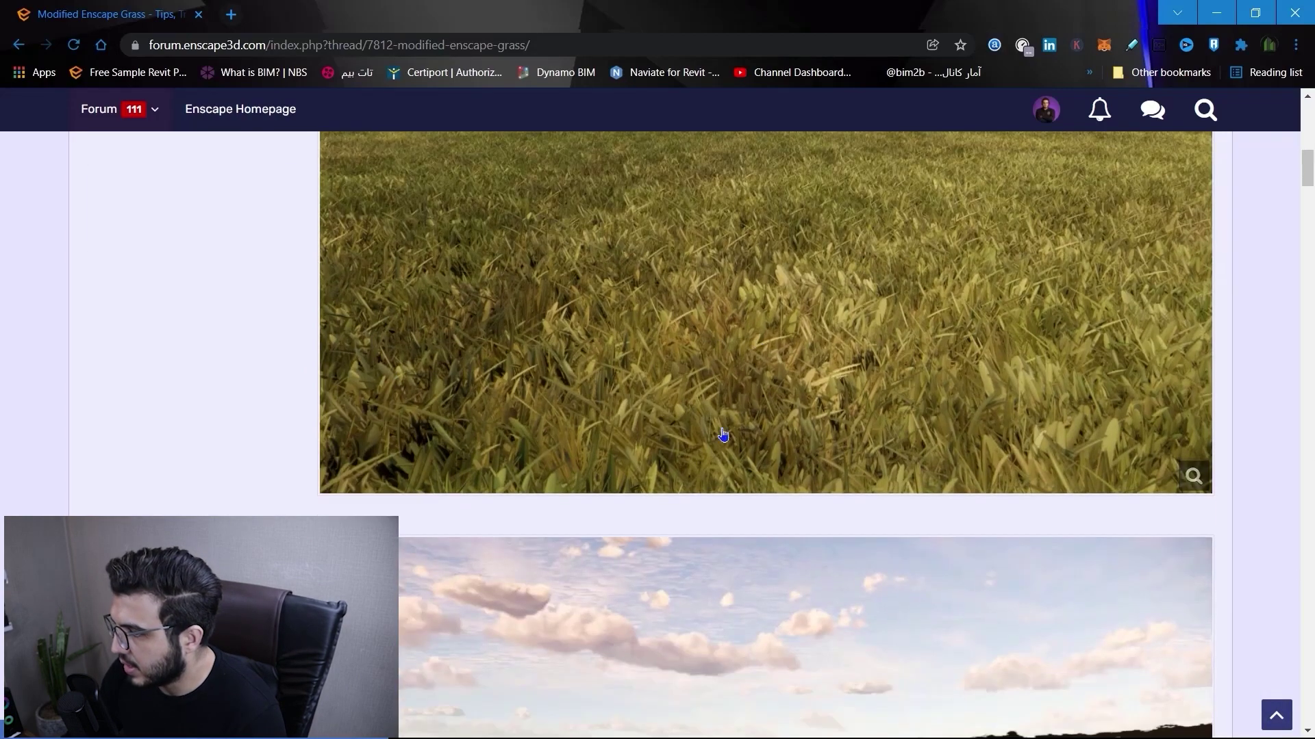
scroll(1068, 572, "down", 2)
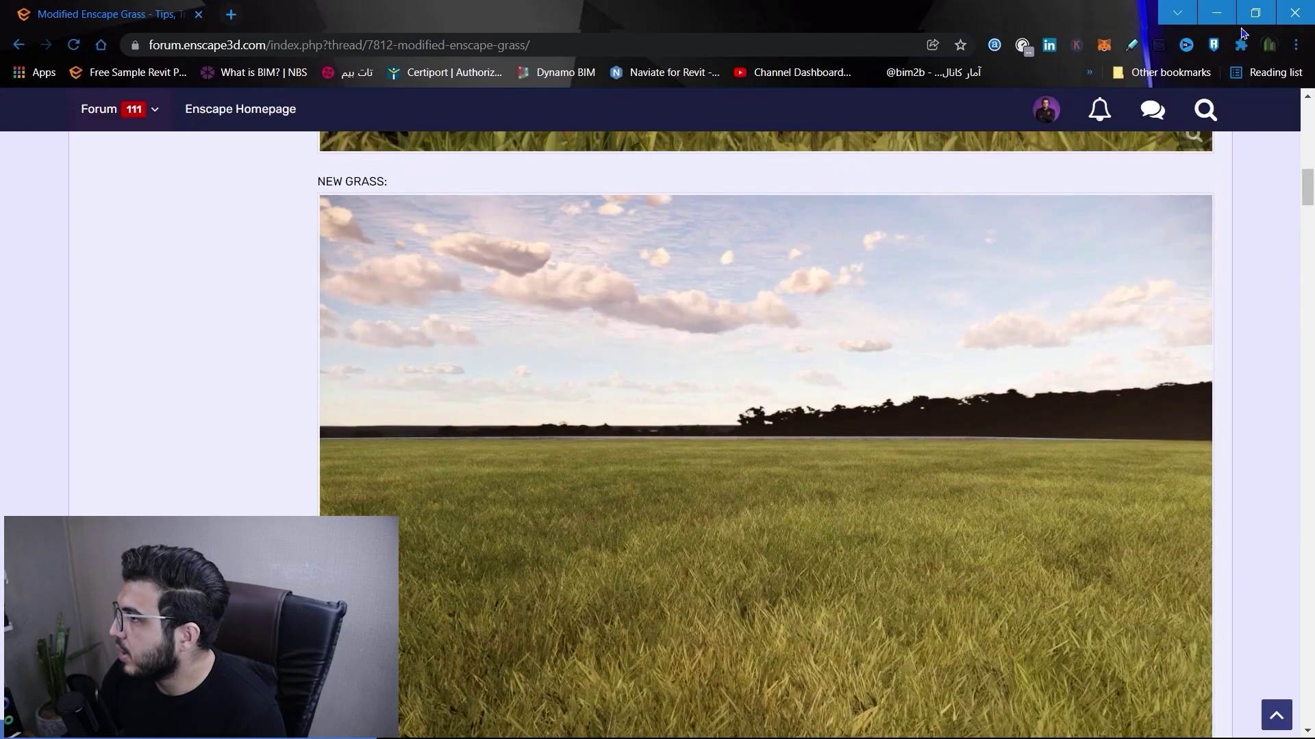
left_click(1216, 14)
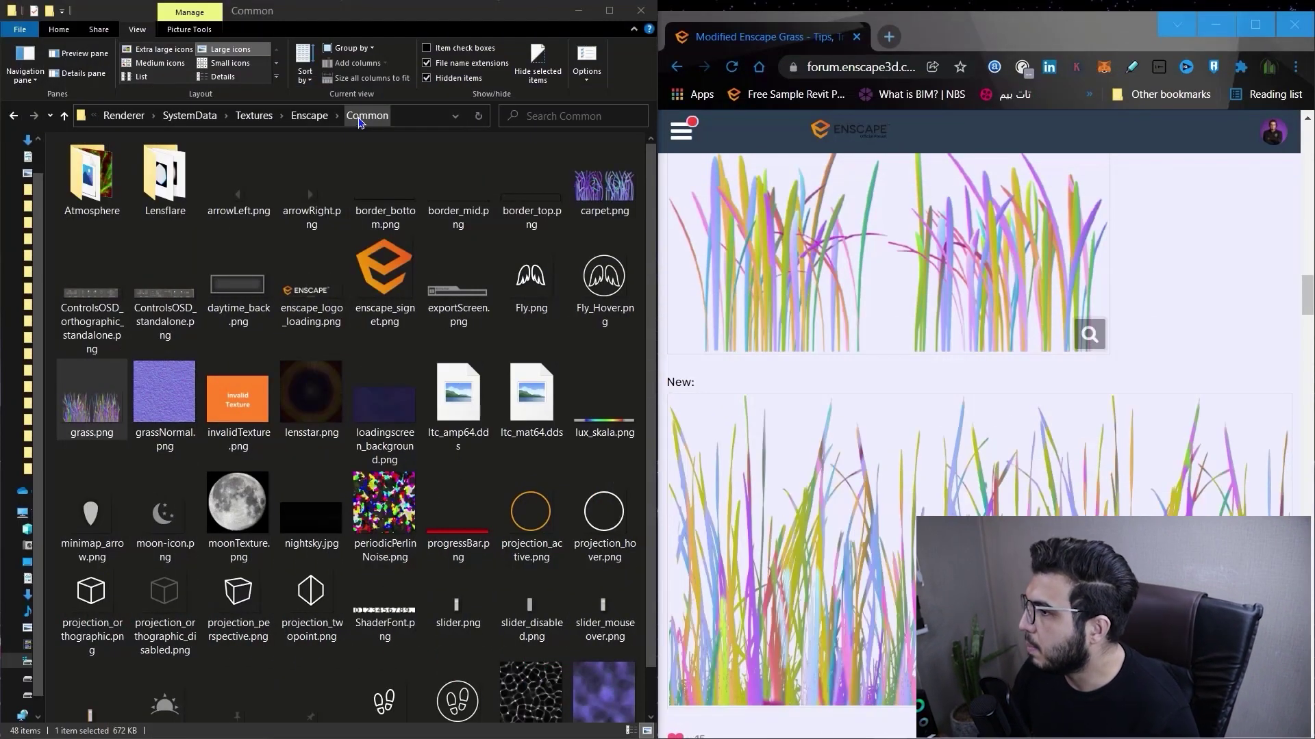
- Find the forum reply giving the original grass.png location and highlight its folder path, C:\Program Files\Enscape\Renderer\SystemData\Textures\Enscape\Common
scroll(1105, 475, "up", 15)
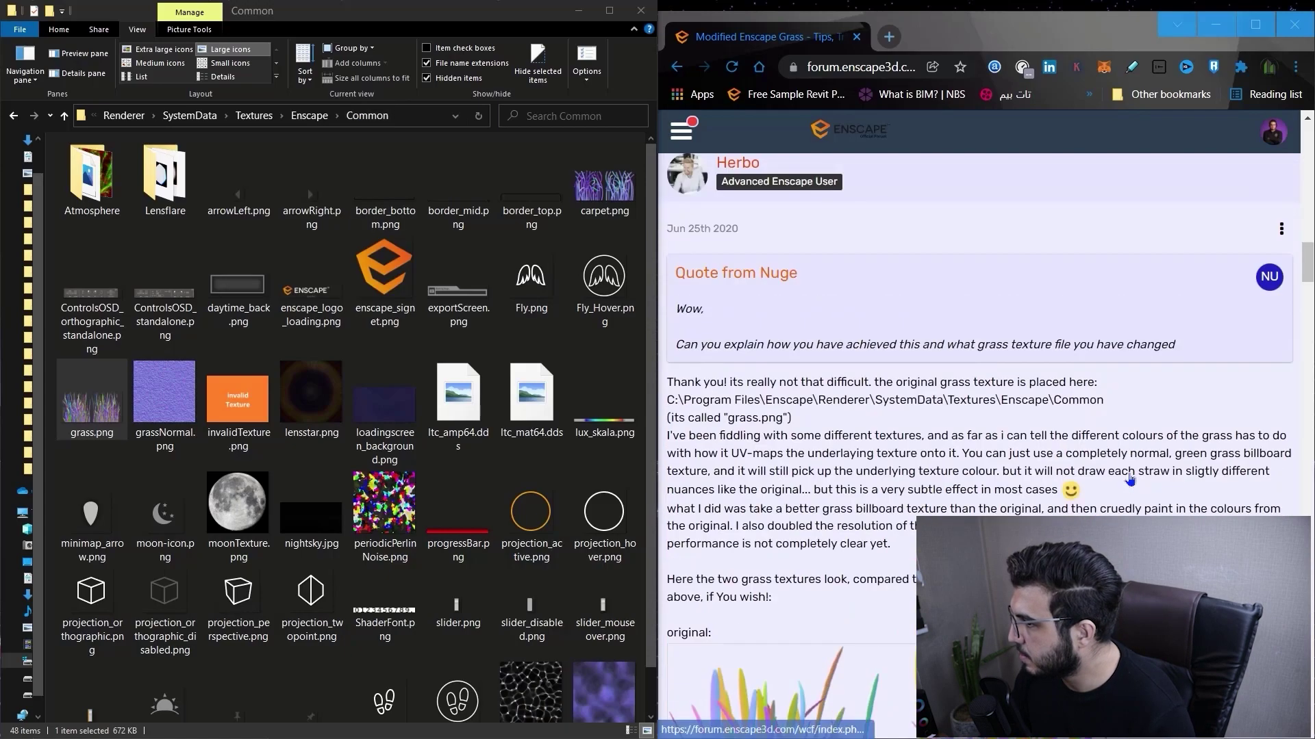
scroll(968, 395, "down", 3)
scroll(892, 402, "down", 15)
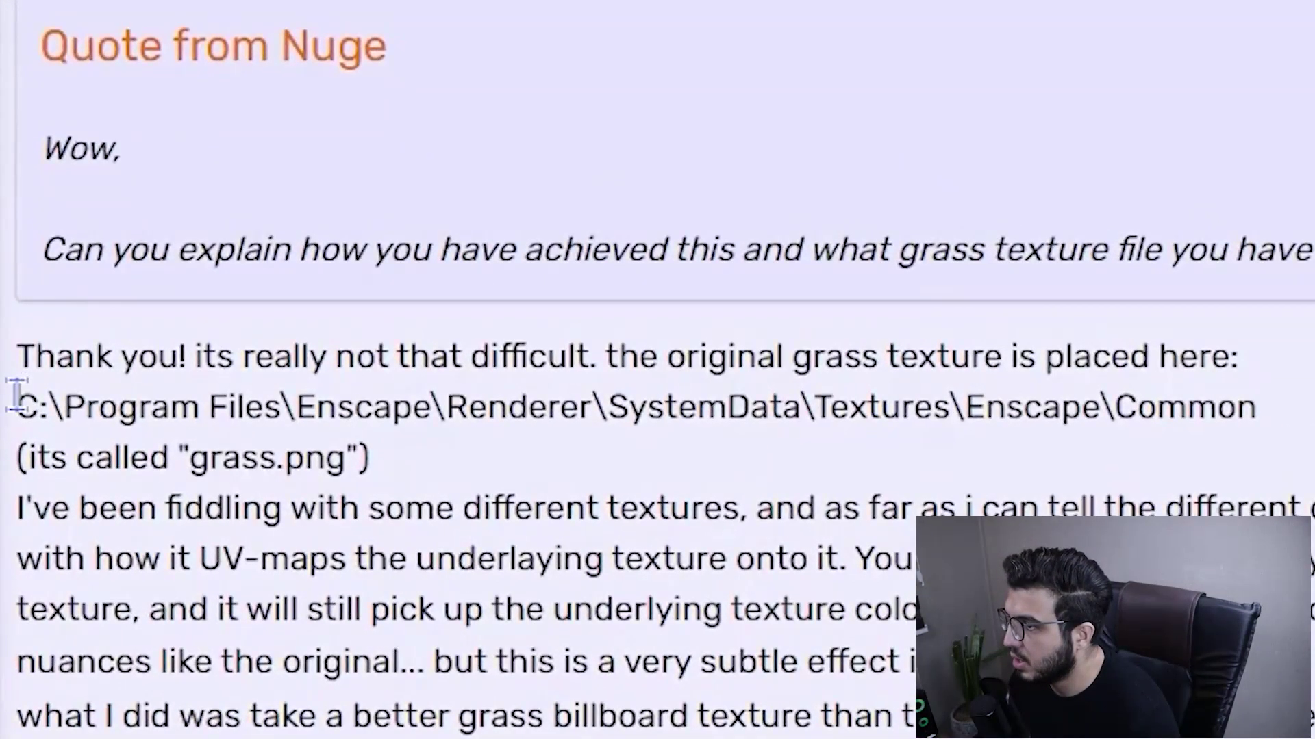
left_click_drag(667, 314, 791, 329)
left_click_drag(371, 446, 431, 445)
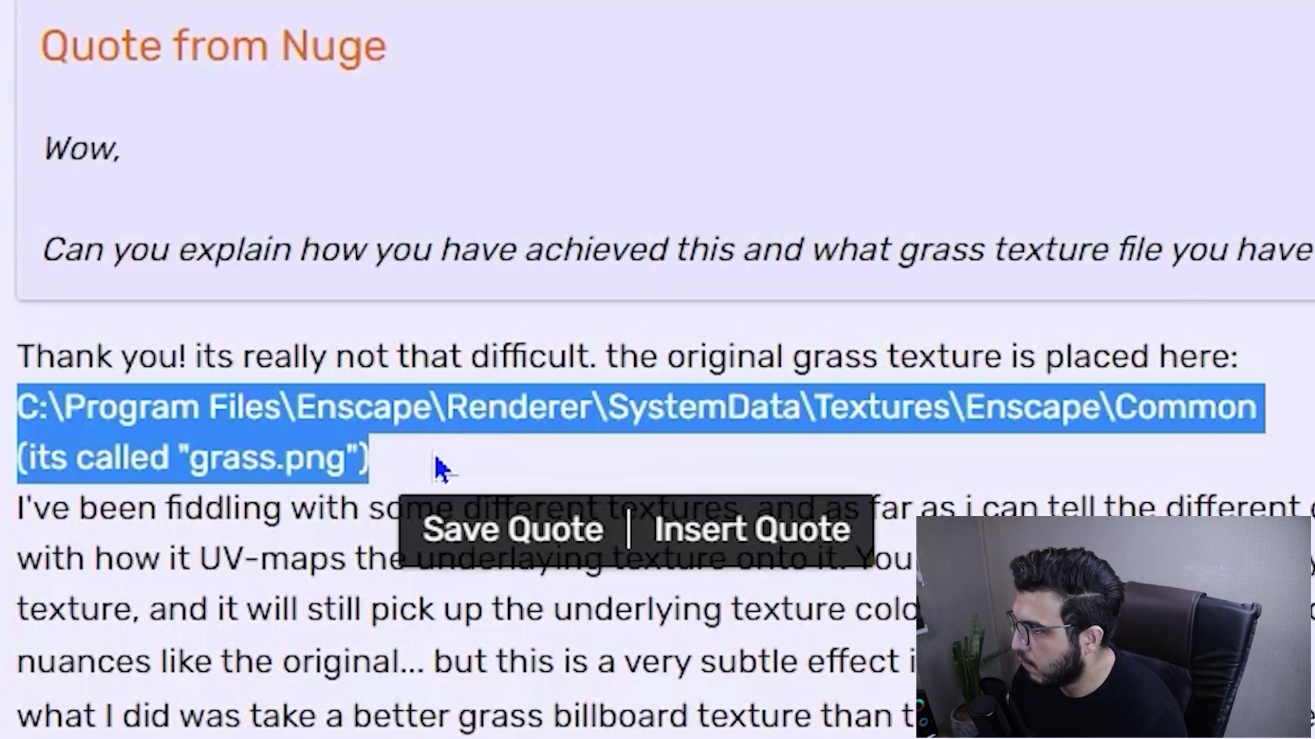
left_click(387, 471)
- Read the thread's further replies for the alternative AppData texture path and look through the files in Enscape's Common folder
scroll(751, 321, "down", 10)
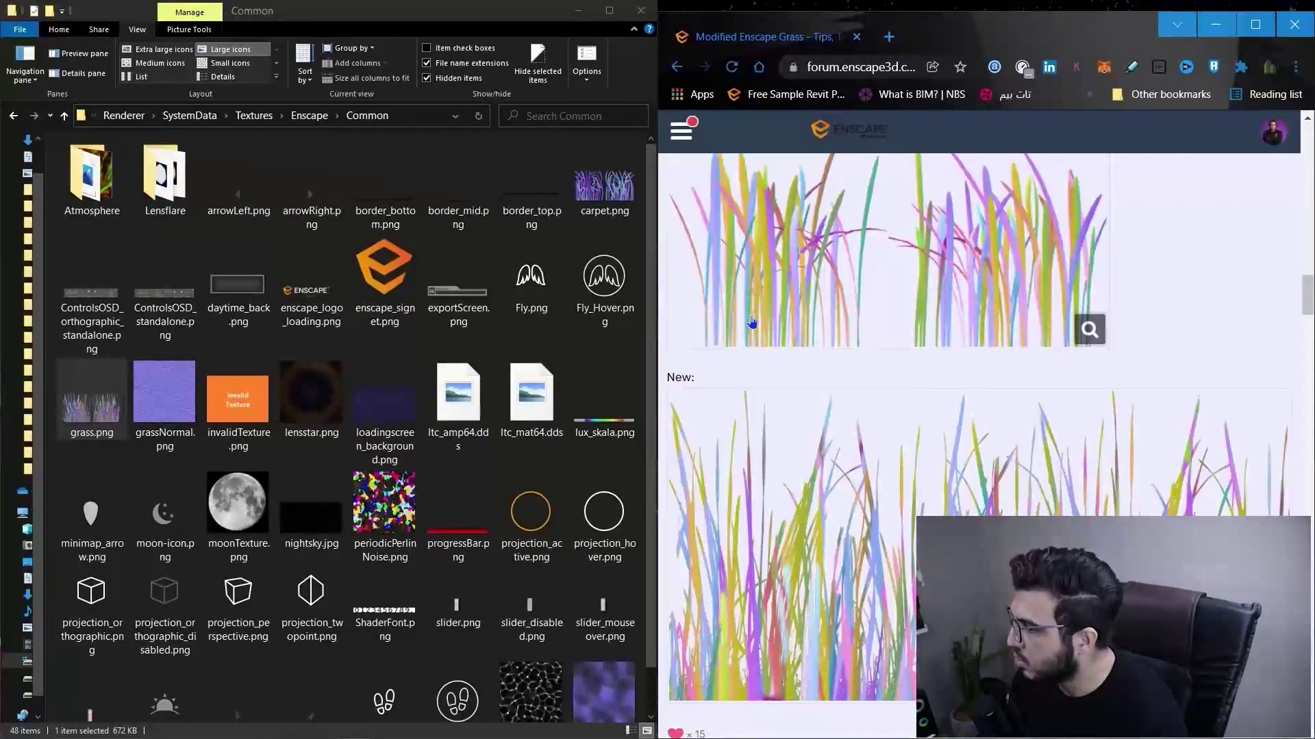
scroll(752, 322, "down", 20)
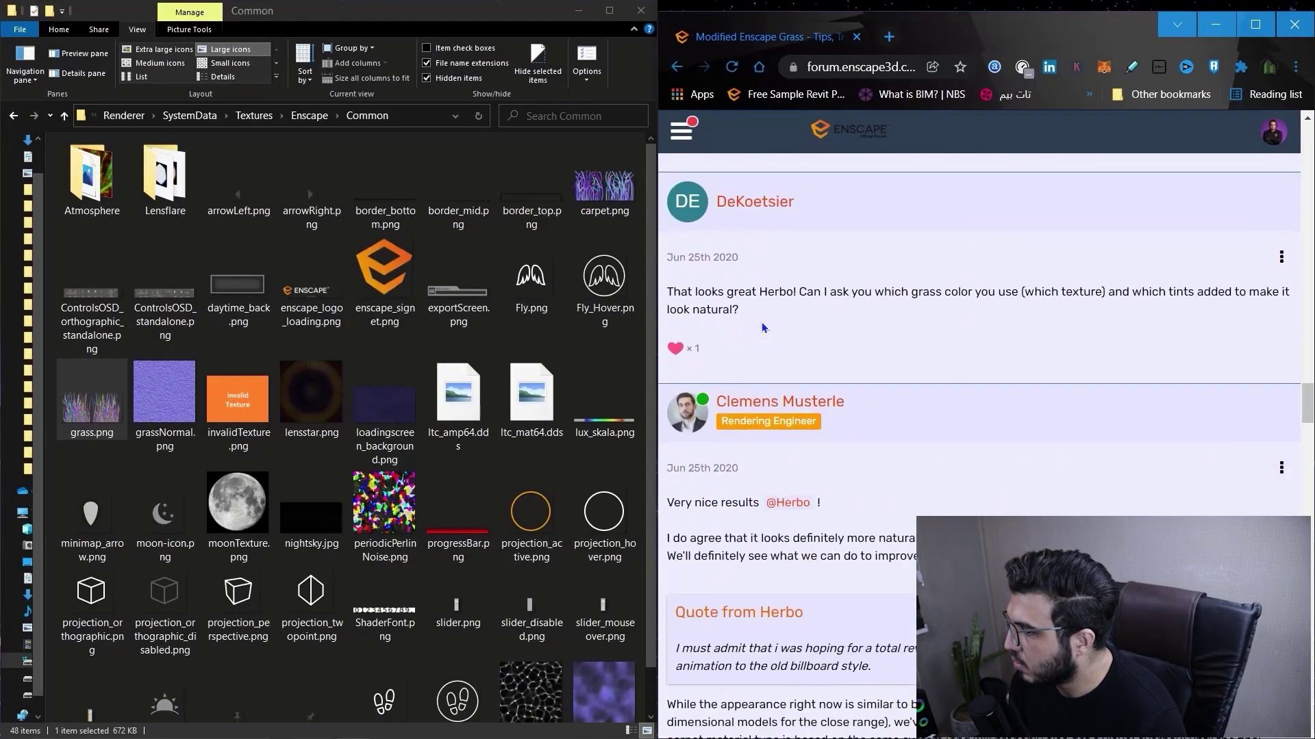
scroll(763, 327, "down", 20)
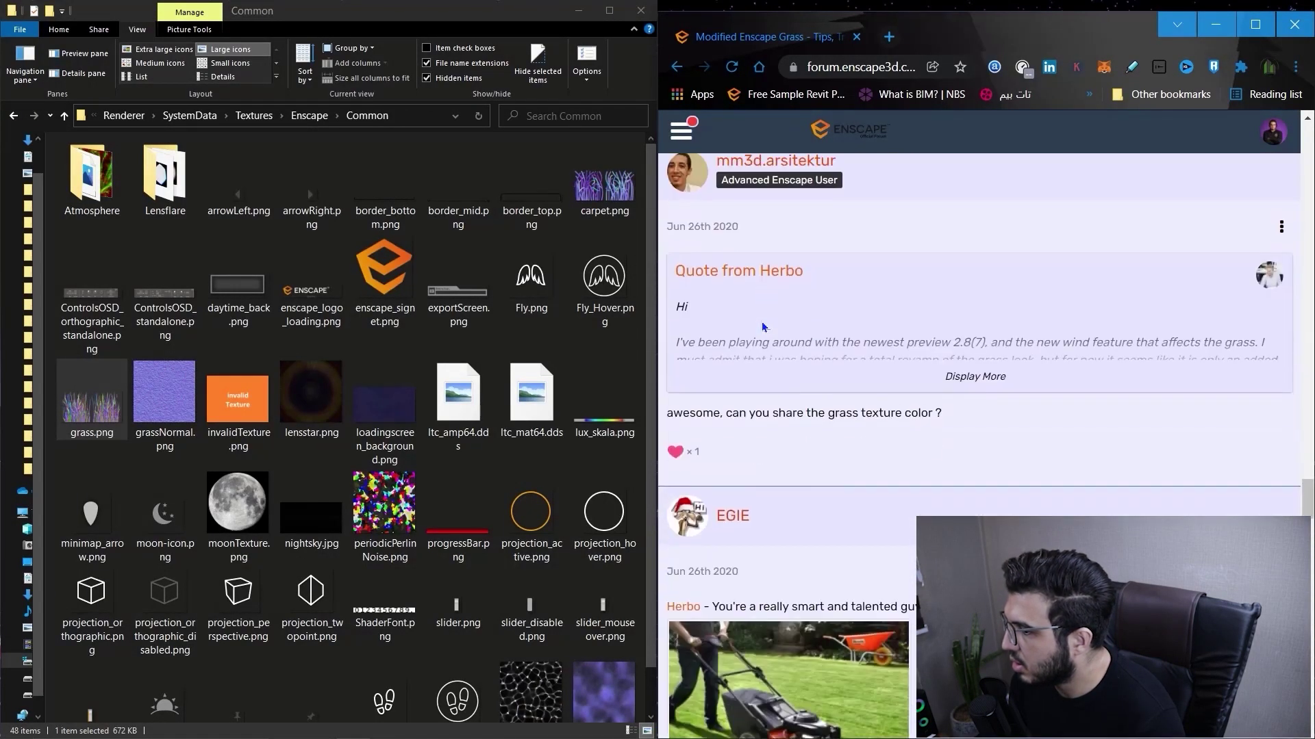
scroll(760, 284, "up", 1)
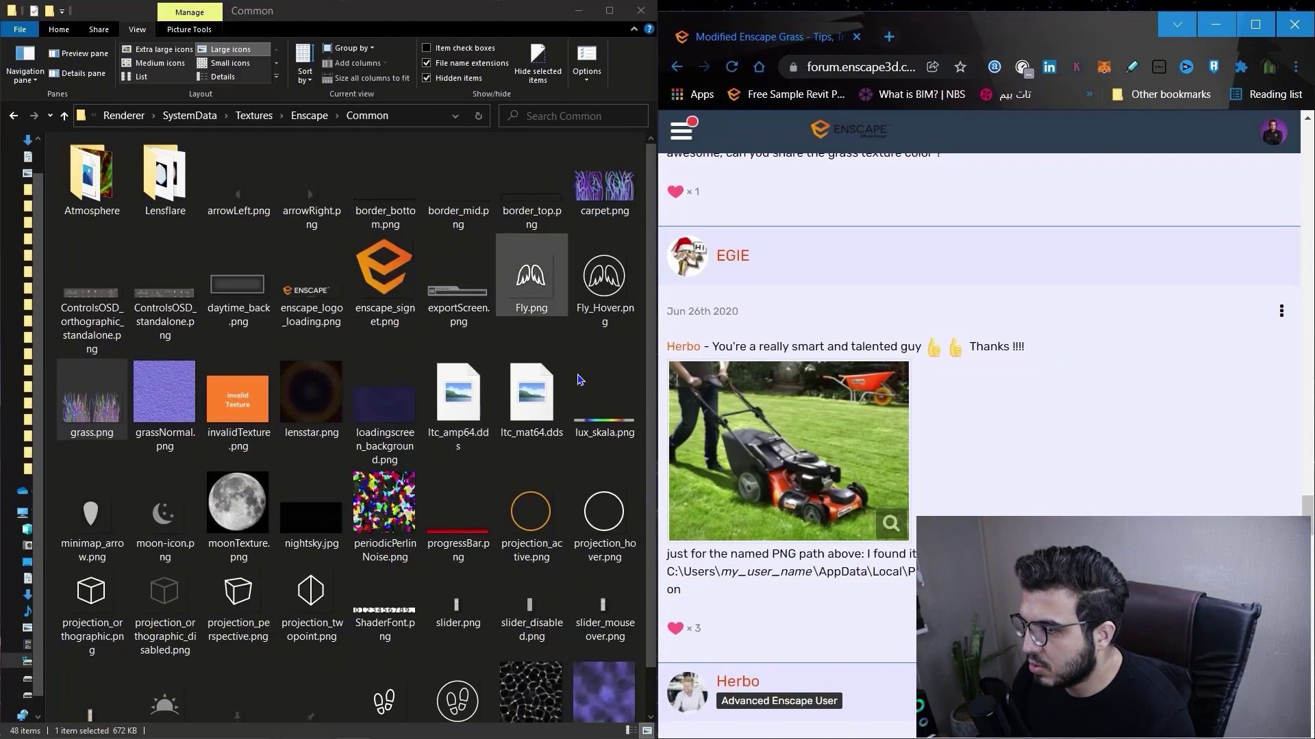
scroll(384, 417, "down", 1)
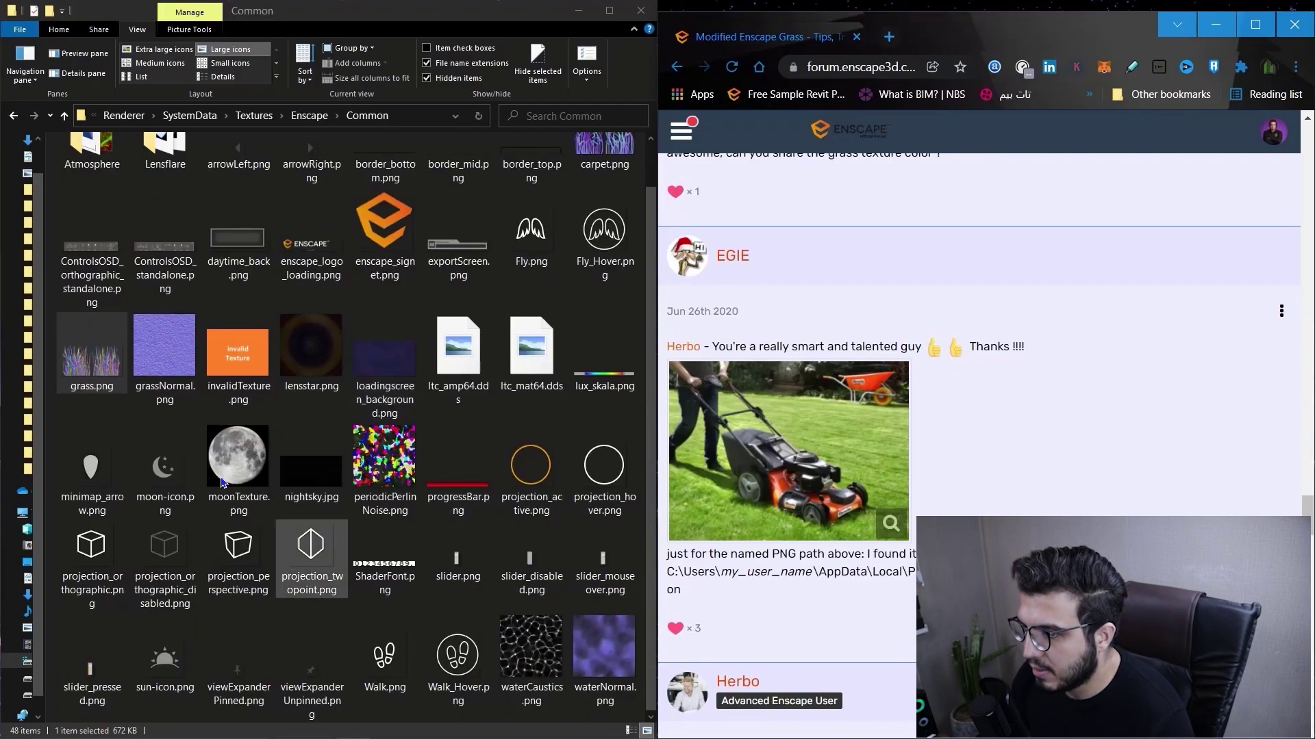
scroll(292, 416, "up", 1)
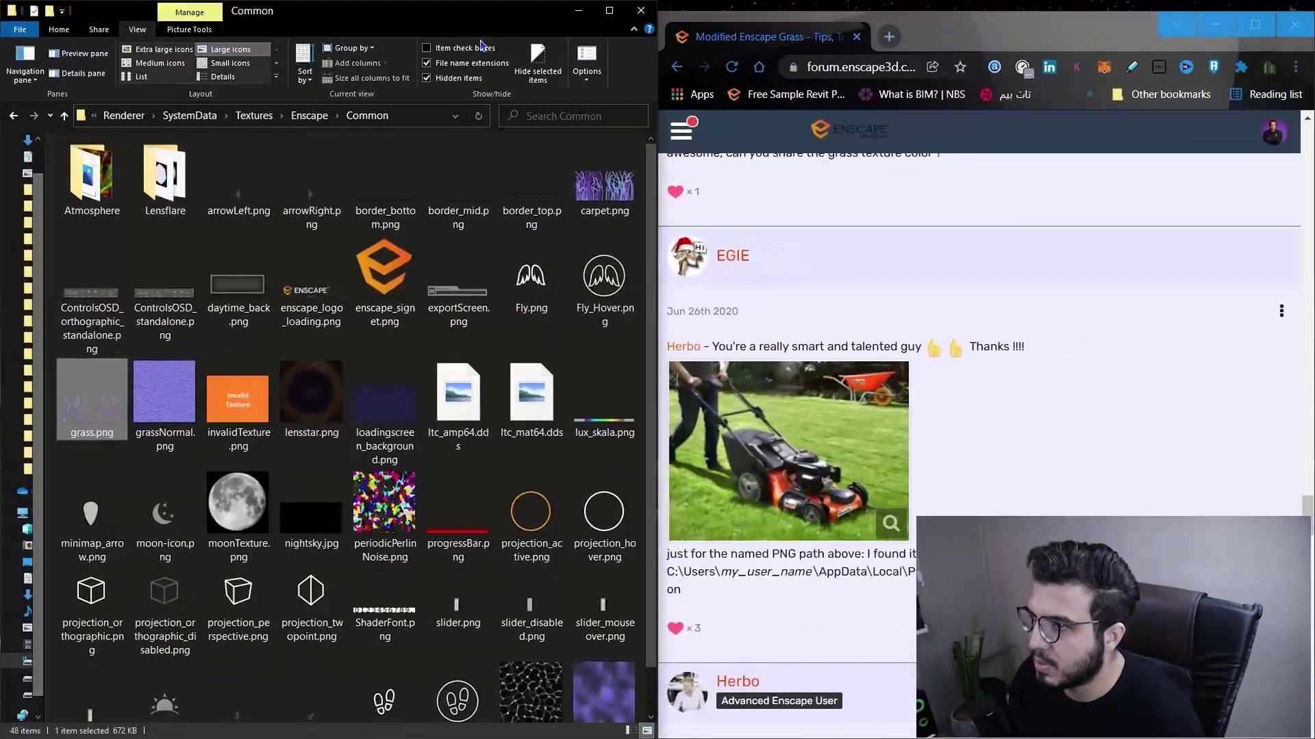
- Move the Common folder window clear of the desktop files, preview -NEWgrass.png and close the photo viewer
left_click_drag(388, 24, 575, 65)
left_click(125, 645)
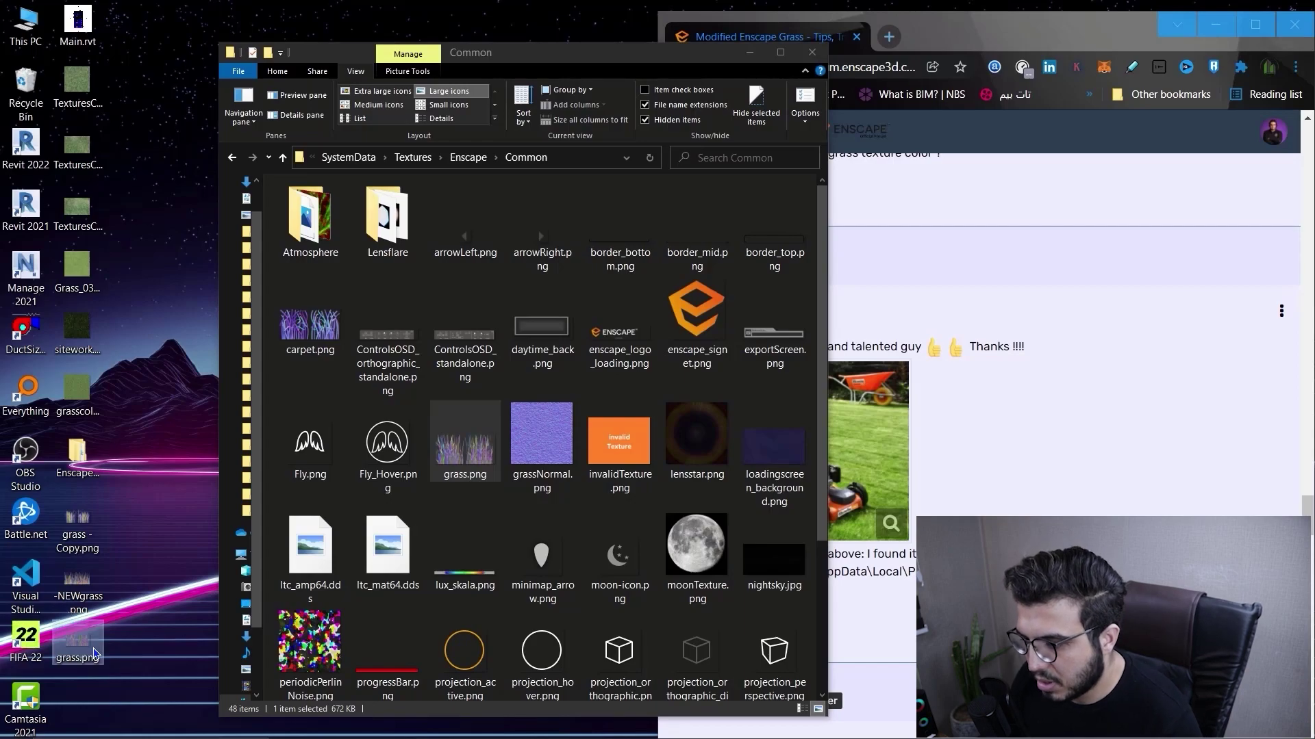
left_click(102, 592)
double_click(103, 590)
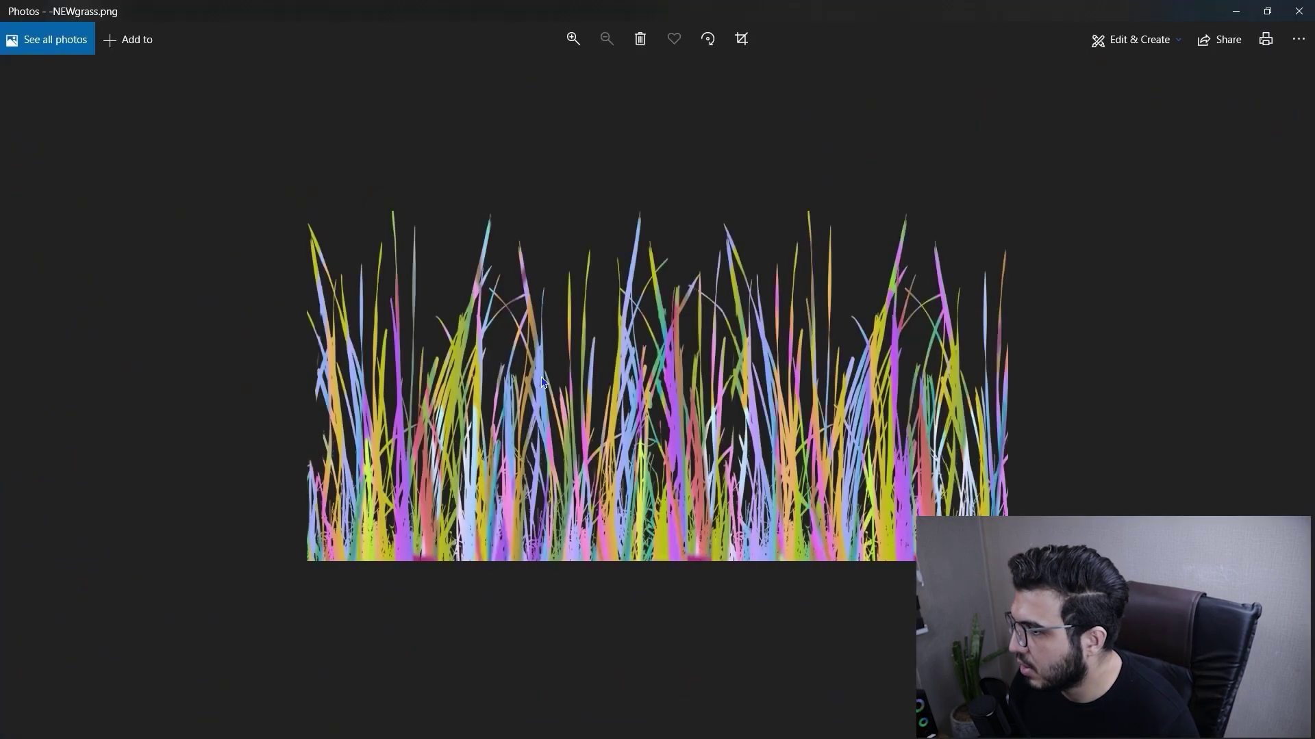
left_click(1300, 10)
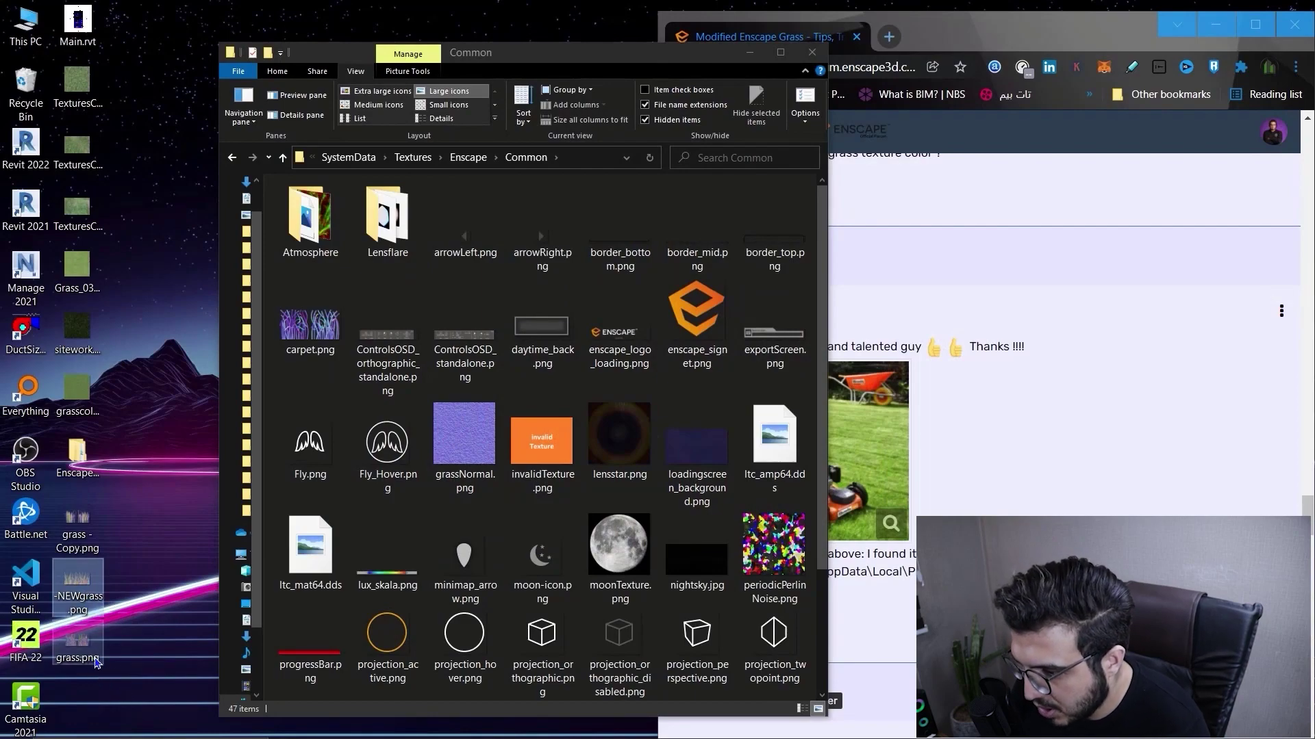
- Replace the original grass.png in Enscape's Common folder with a copy of the desktop's -NEWgrass.png, renamed as grass.png
left_click_drag(110, 604, 149, 581)
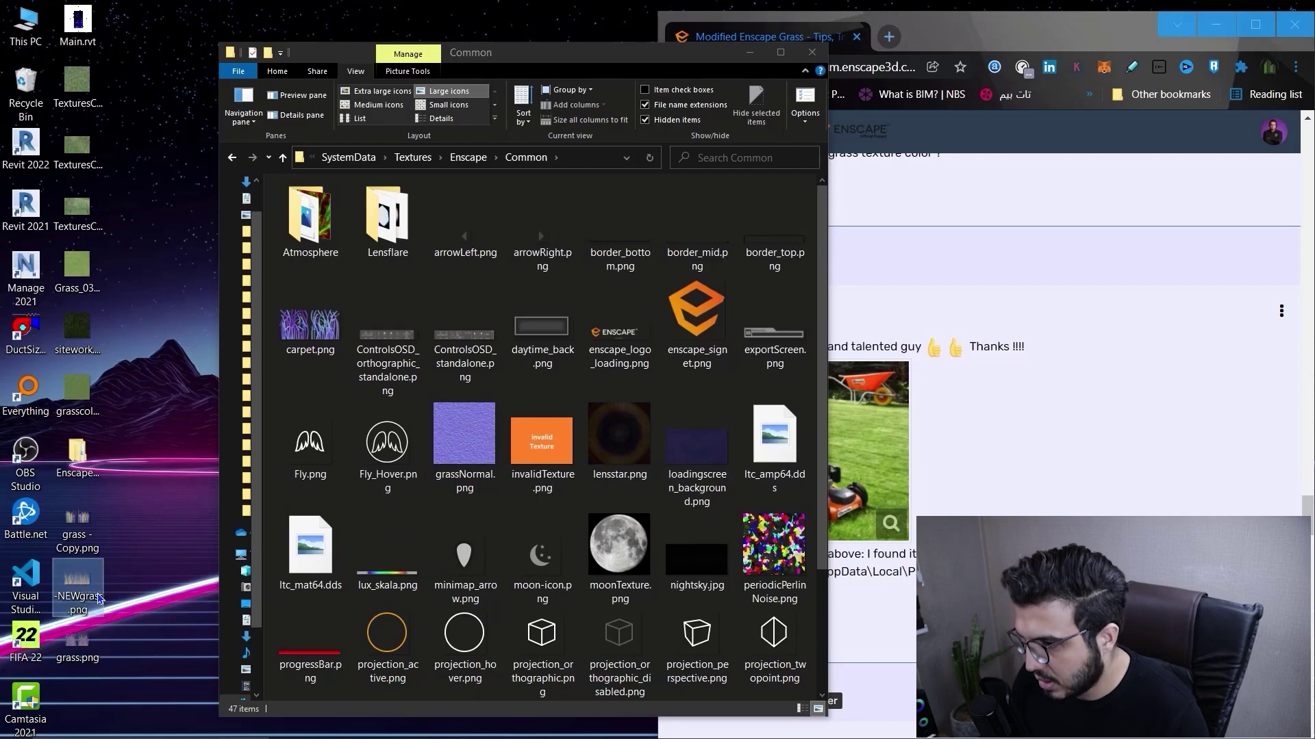
left_click_drag(388, 576, 441, 534)
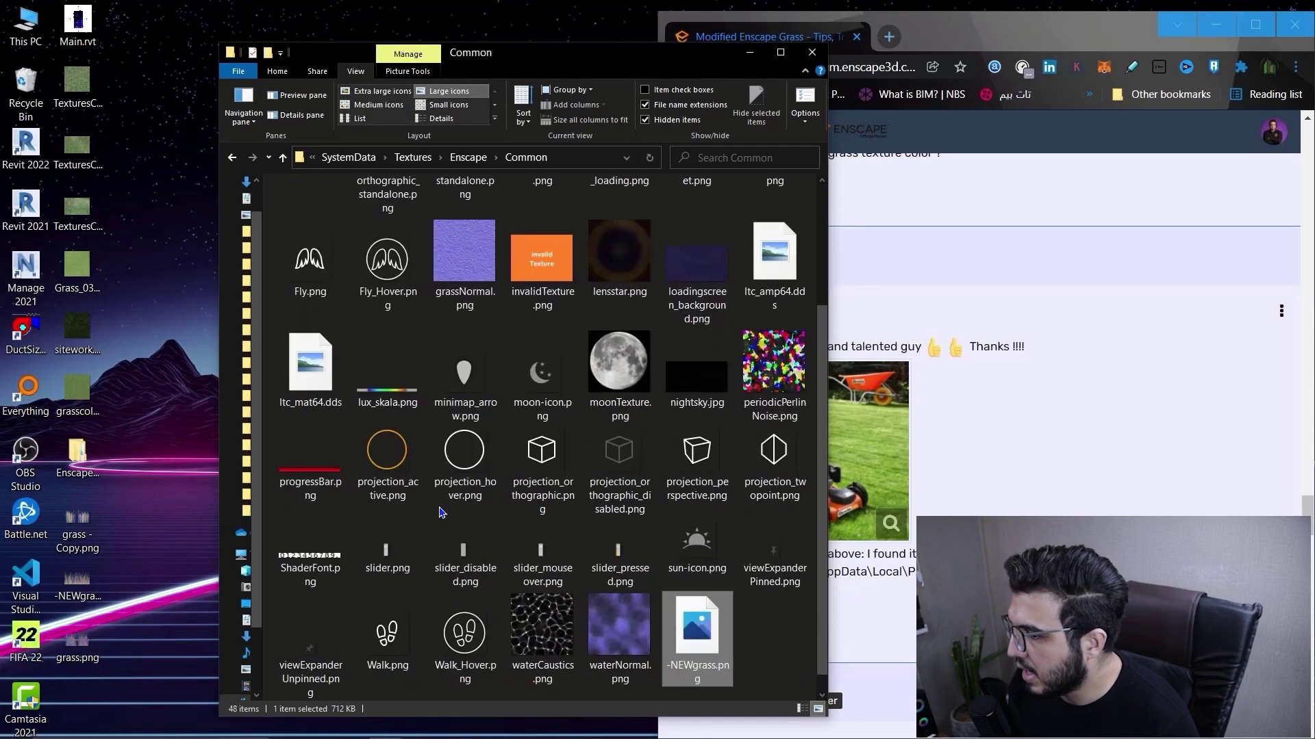
key("F2")
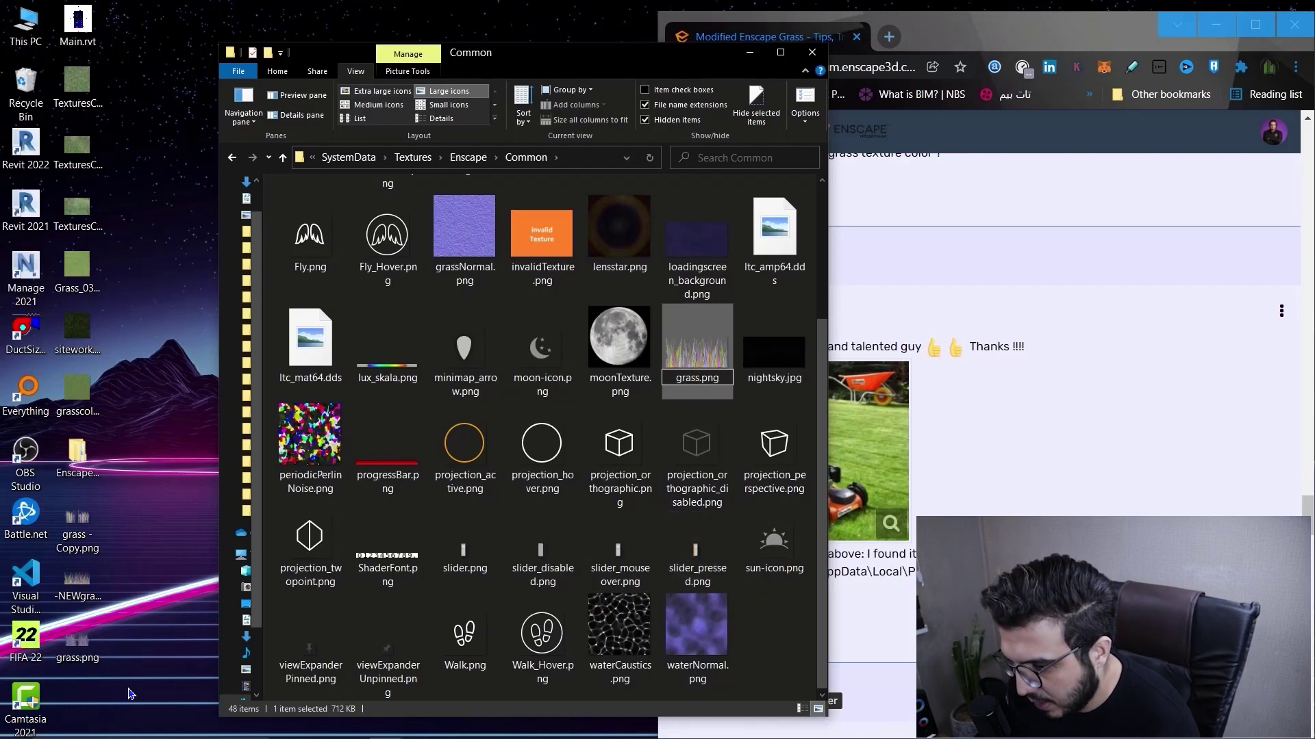
left_click(771, 628)
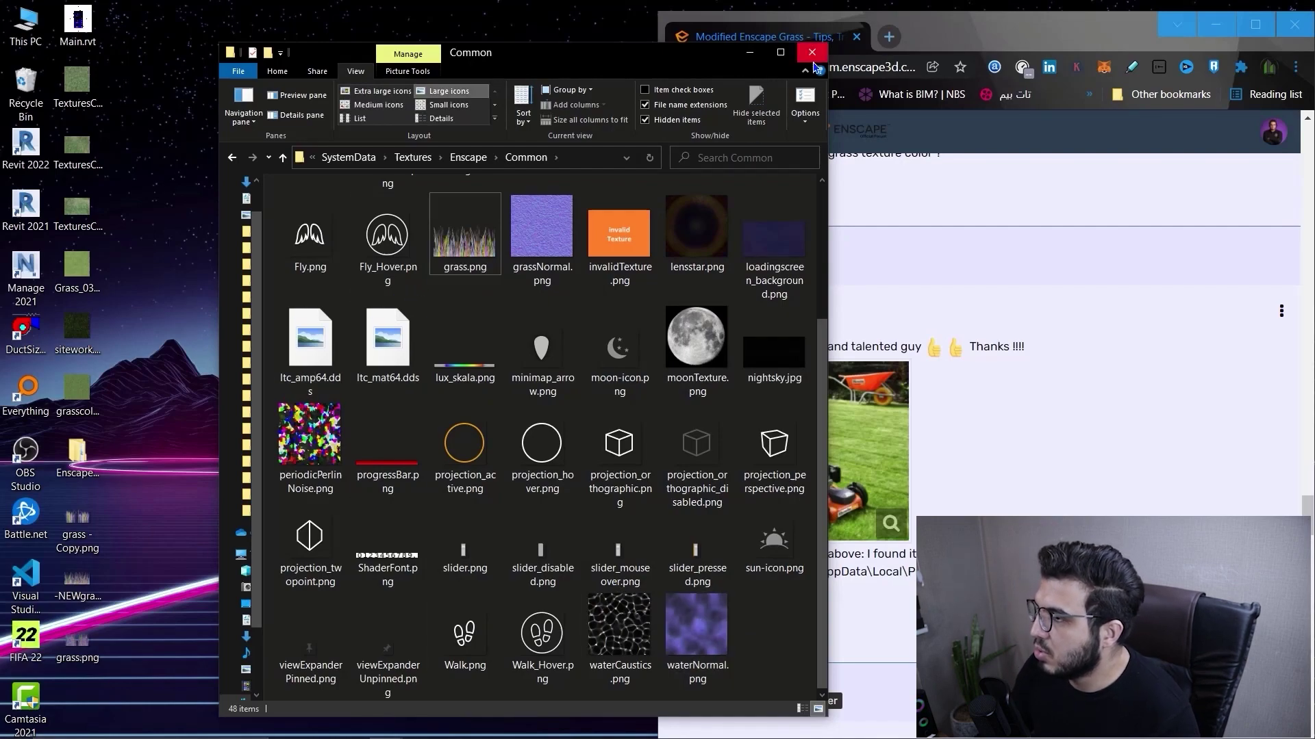